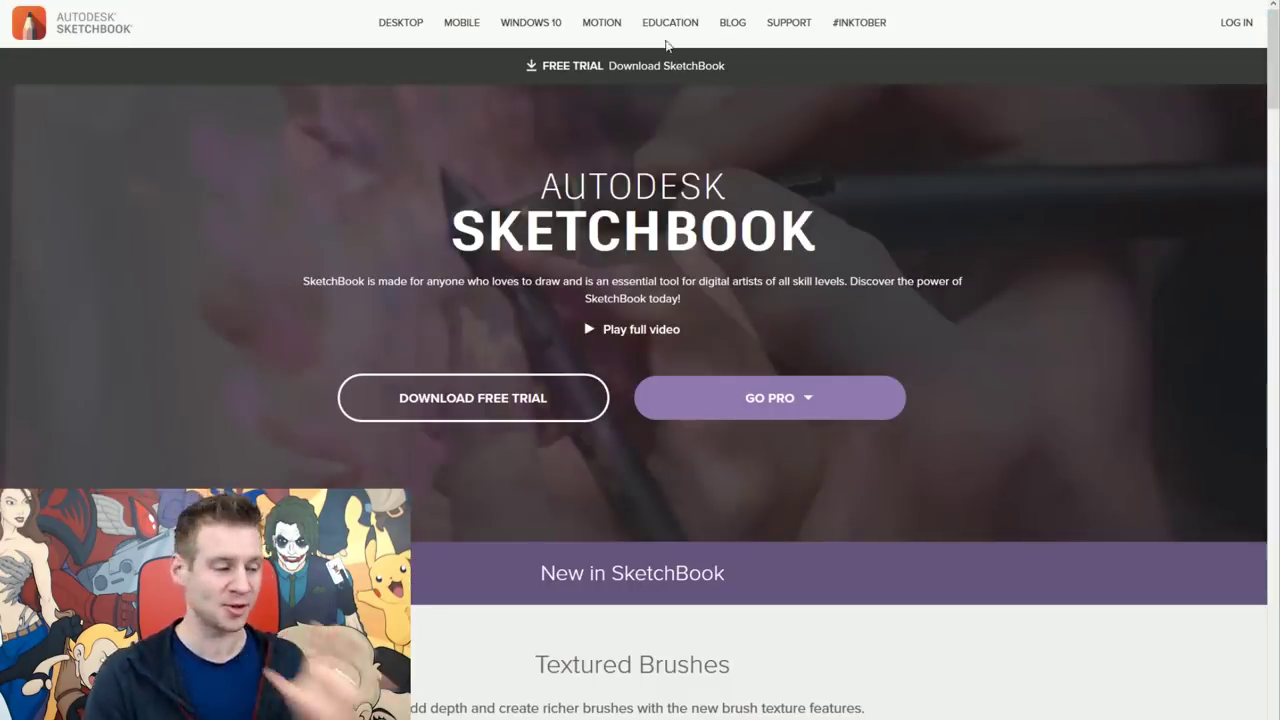
# - Open the GO PRO dropdown to show the $4.99/month and $29.99/year Pro prices
pyautogui.click(797, 414)
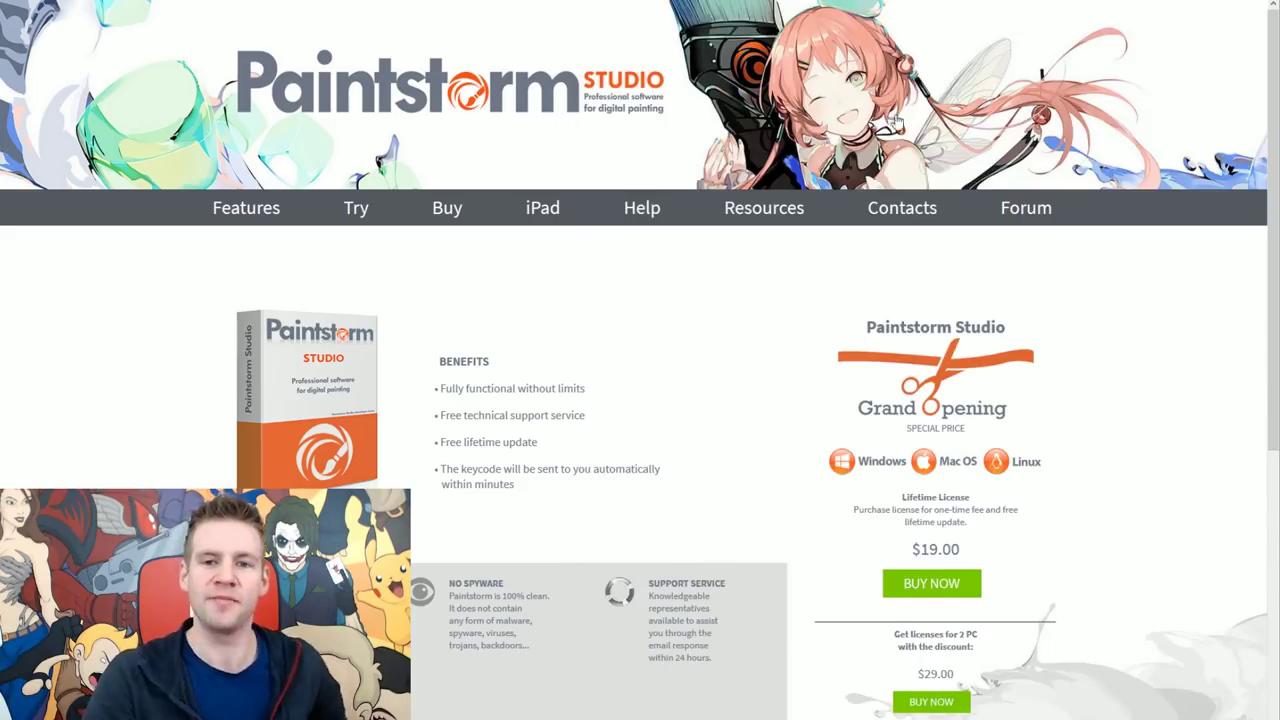
# - Scroll the Paintstorm buy page to check the $19.00 lifetime licence price
pyautogui.scroll(-1, 948, 295)
pyautogui.scroll(-2, 948, 295)
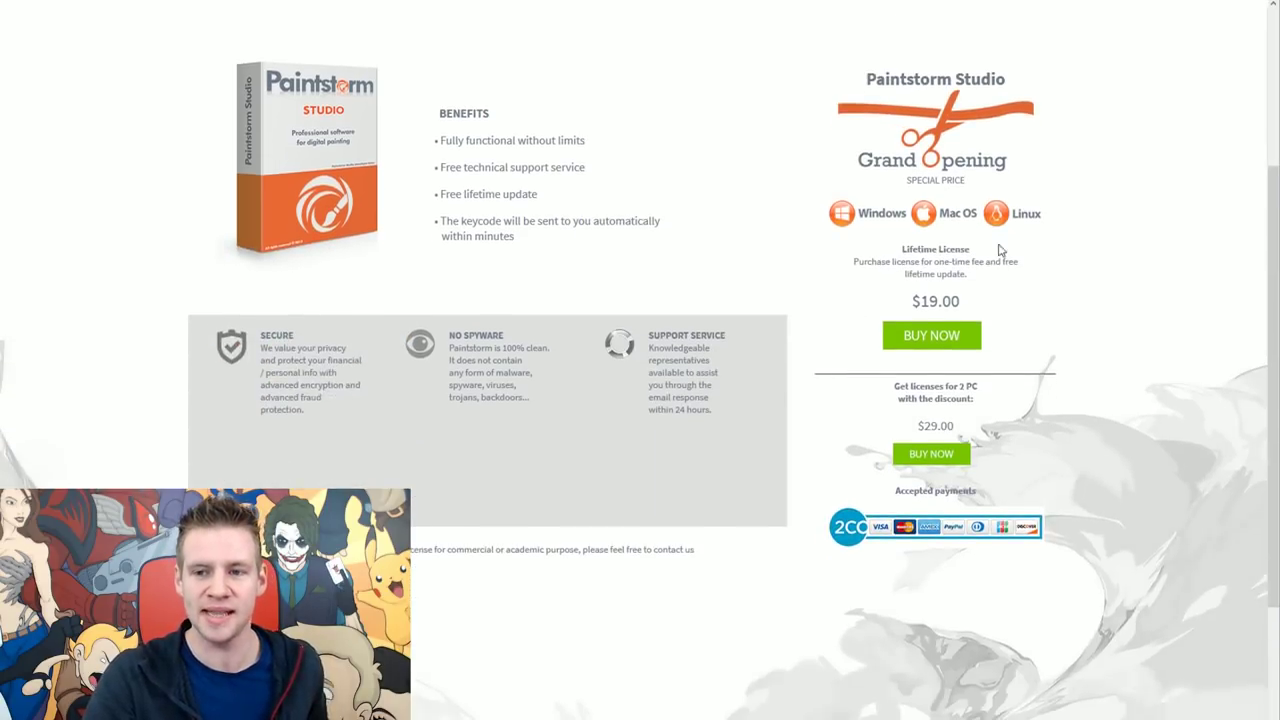
pyautogui.scroll(2, 896, 183)
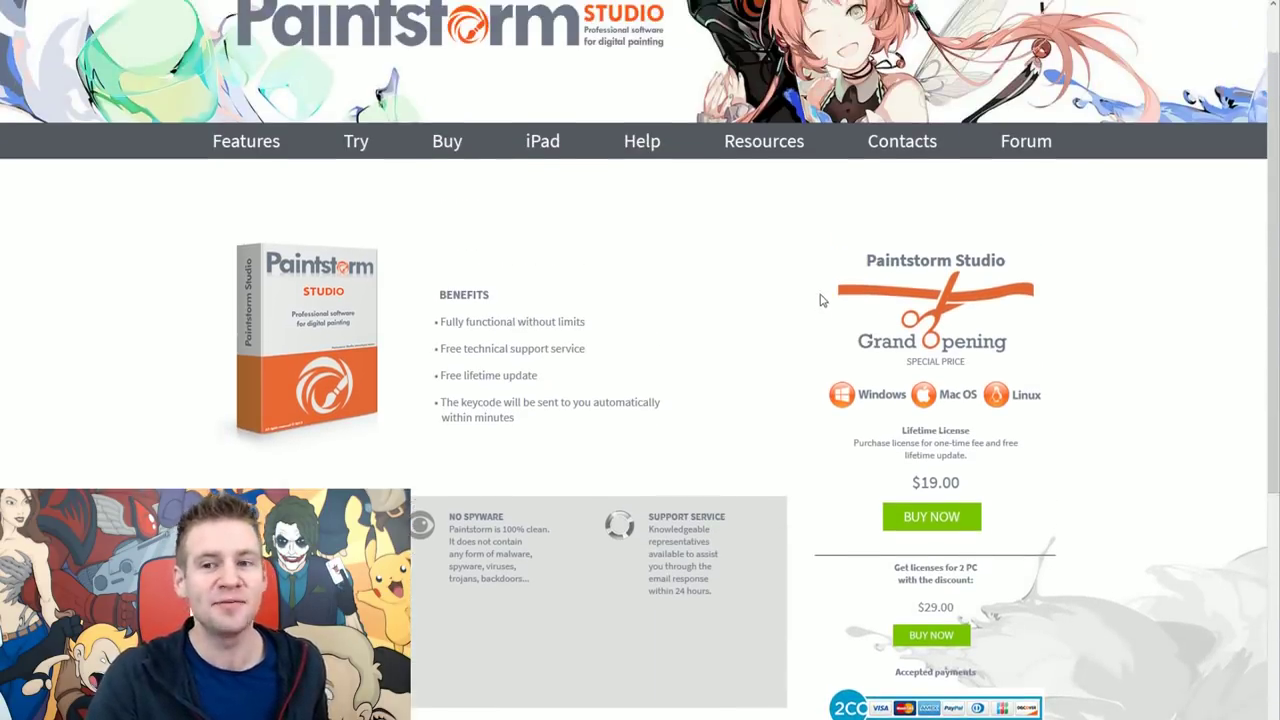
pyautogui.scroll(1, 823, 297)
pyautogui.scroll(-1, 907, 329)
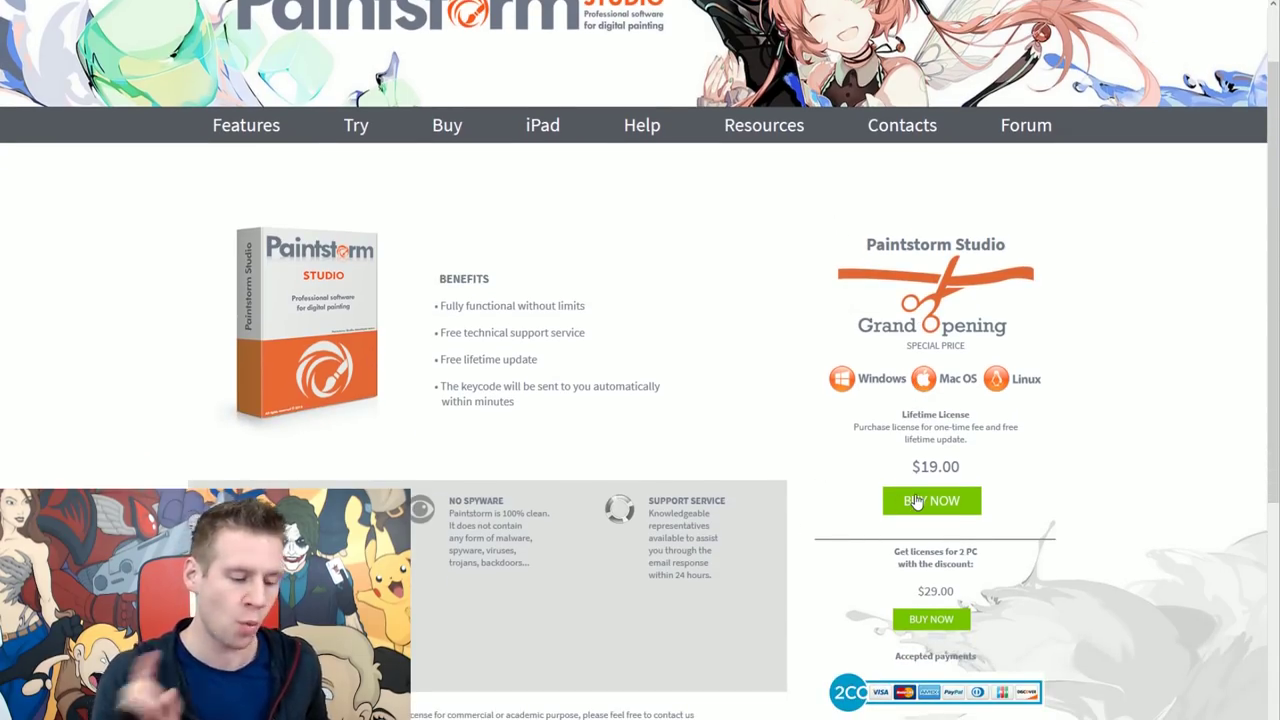
pyautogui.scroll(1, 916, 502)
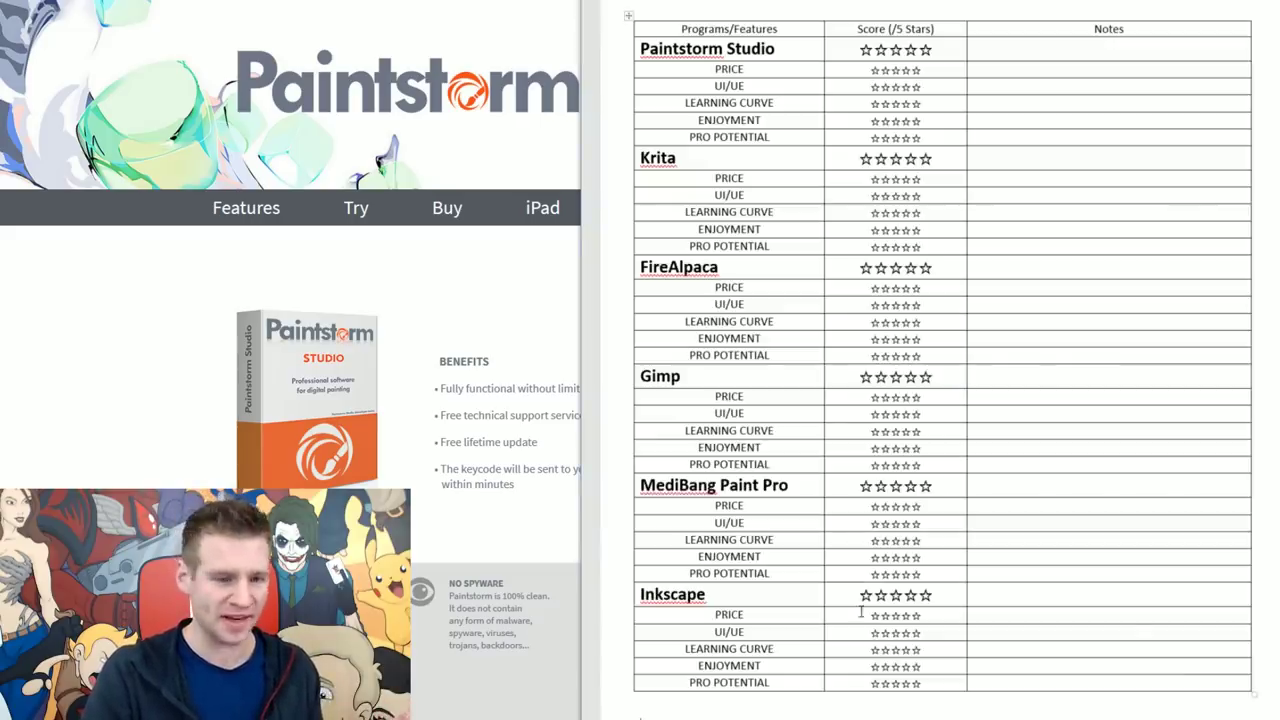
# - Close the Word scorecard window to reveal the Paintstorm page
pyautogui.click(104, 320)
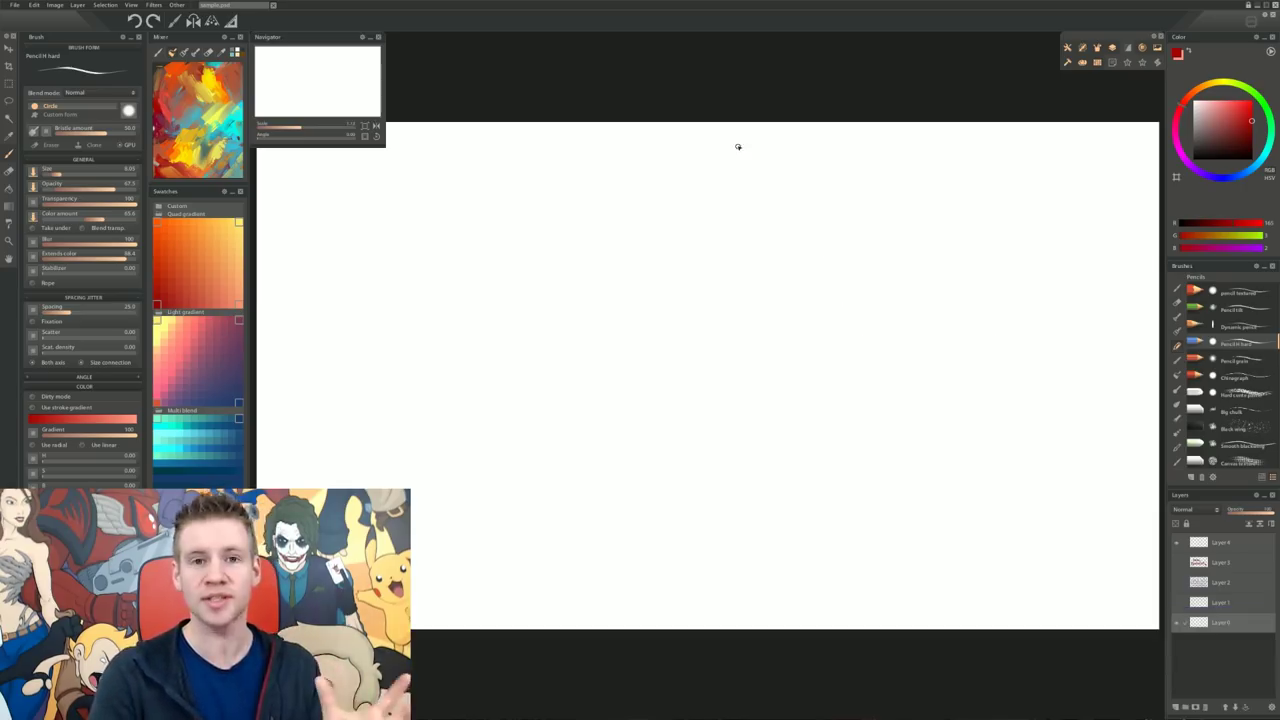
pyautogui.click(131, 5)
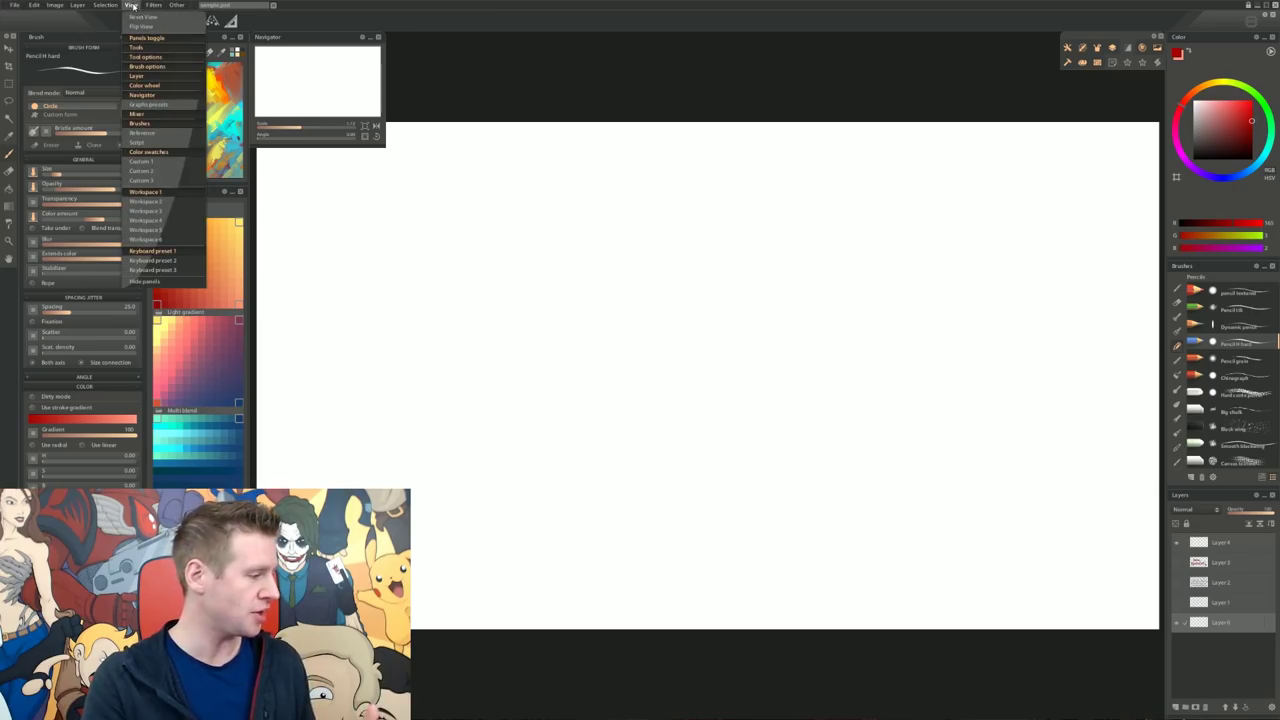
pyautogui.click(150, 211)
pyautogui.click(113, 5)
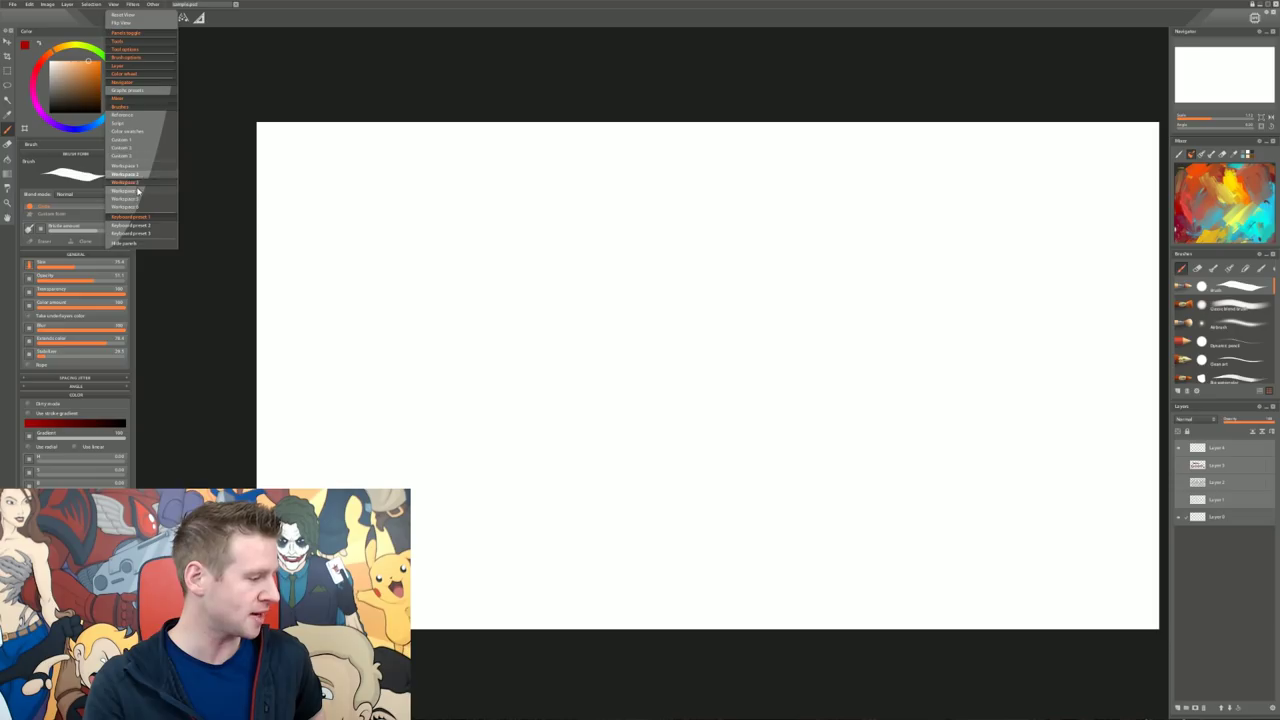
pyautogui.click(132, 190)
pyautogui.click(130, 5)
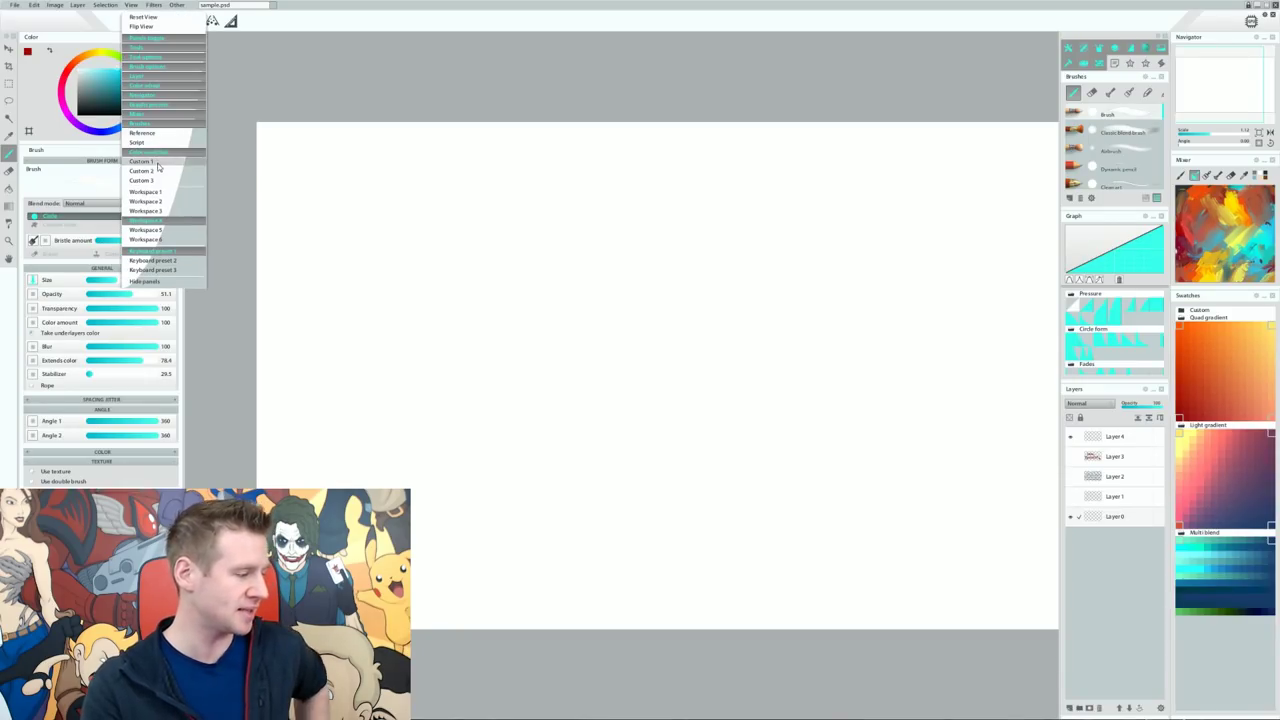
pyautogui.click(168, 232)
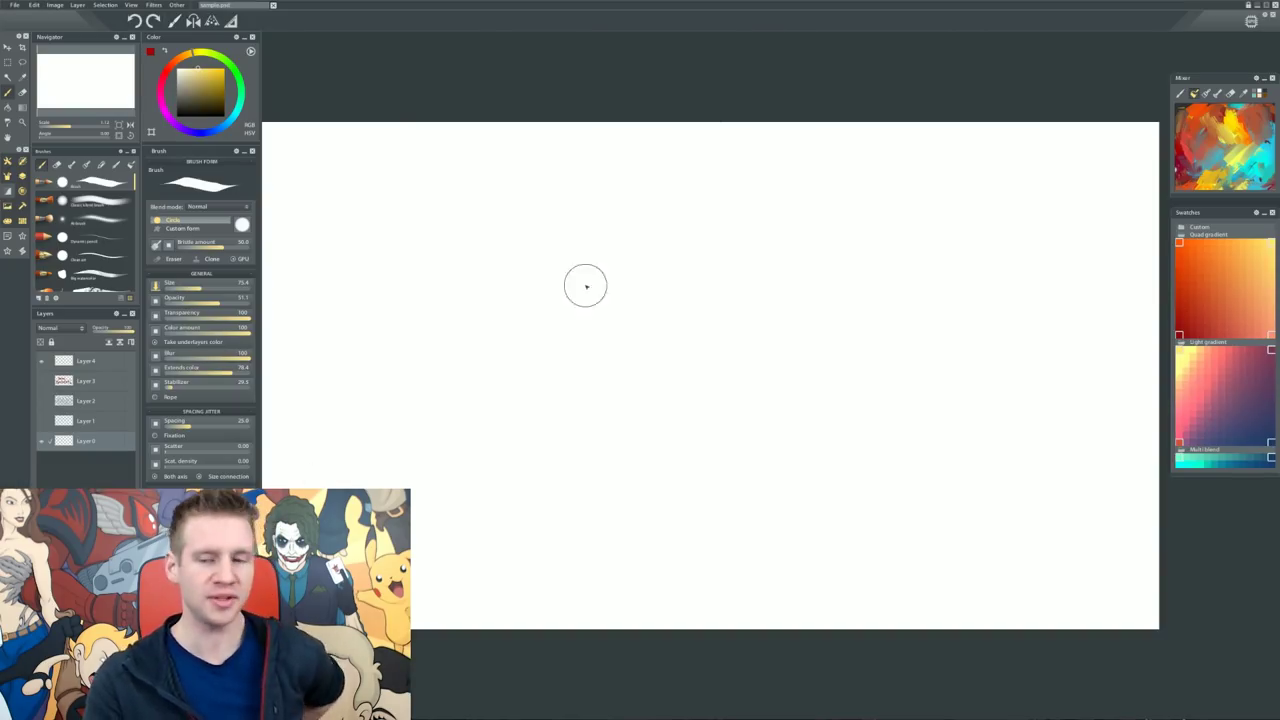
pyautogui.click(130, 5)
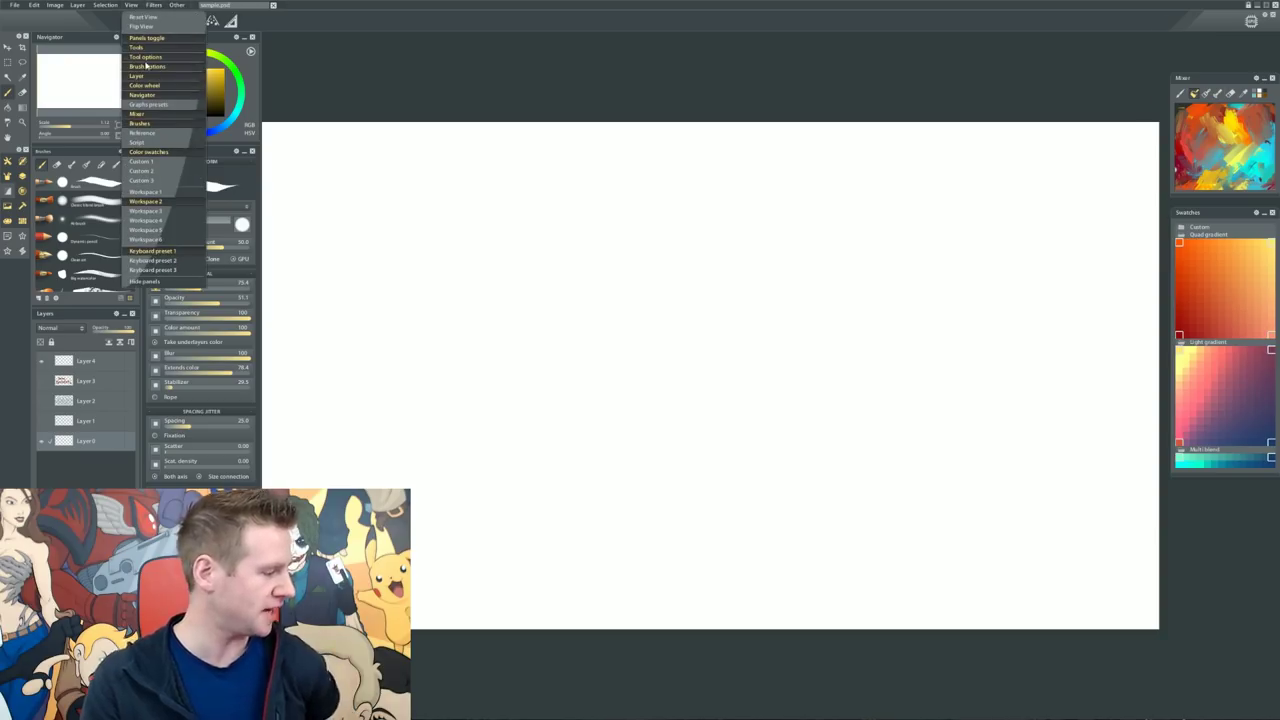
pyautogui.click(170, 195)
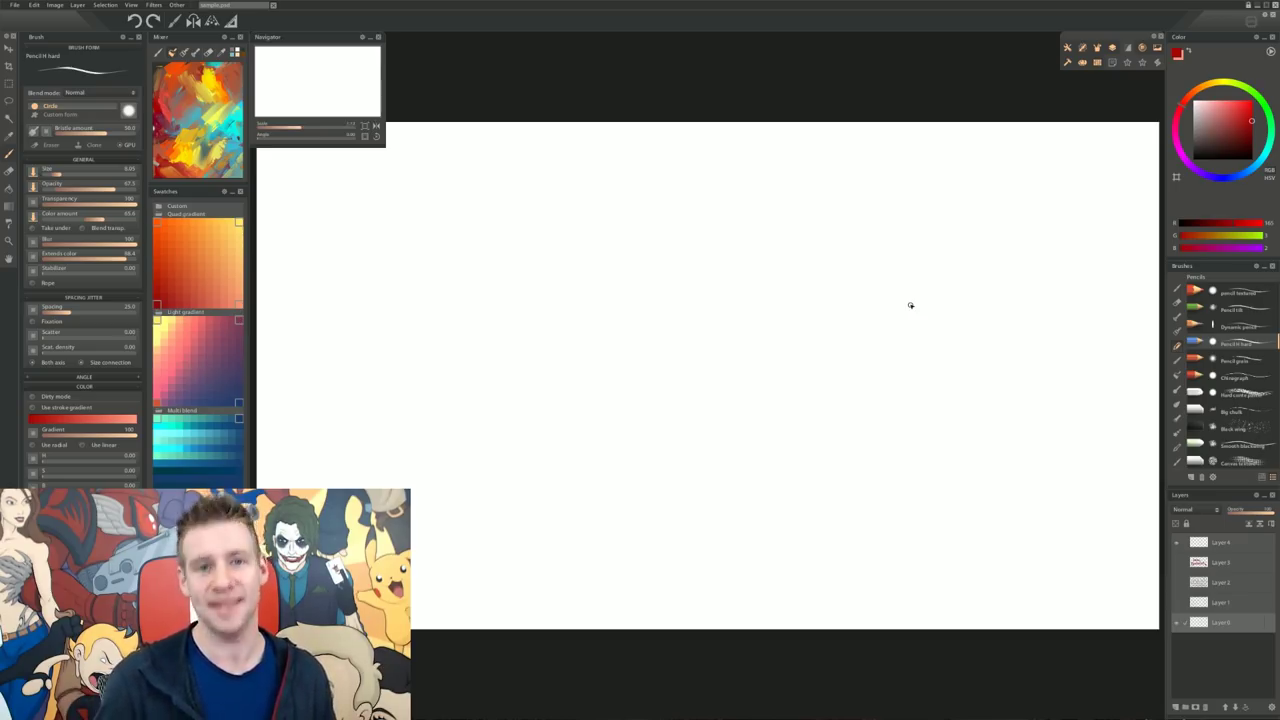
# - Make Layer 1 visible to show rows of thin blue sketched circles
pyautogui.click(1178, 603)
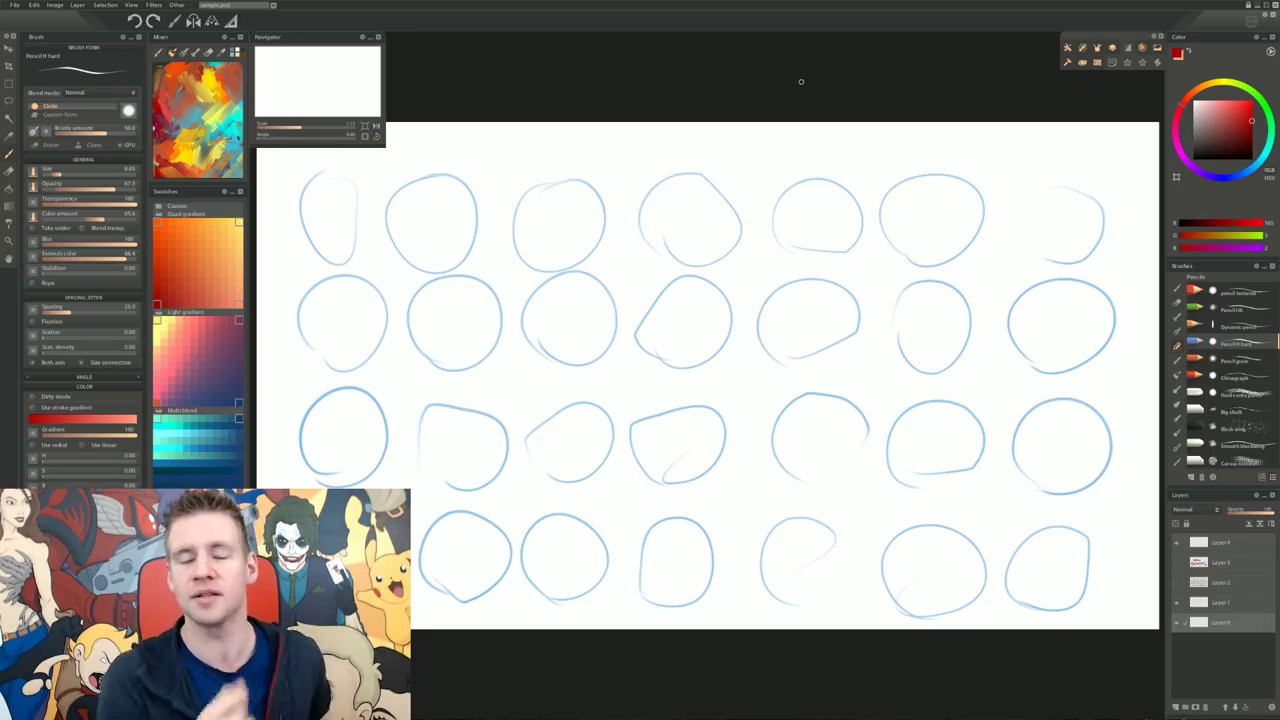
# - Hide Layer 1, test-draw on Layer 2's circles, then show only Layer 3's red DEAL BREAKER! lettering
pyautogui.click(1178, 602)
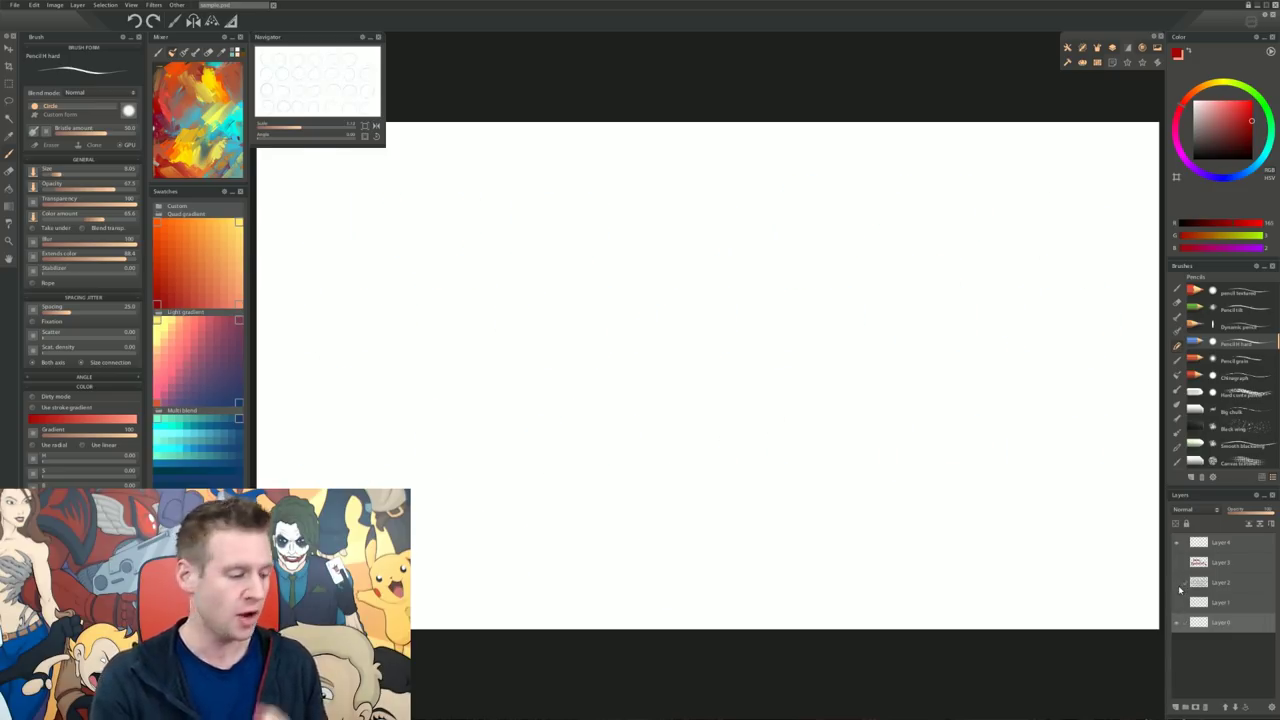
pyautogui.click(1178, 584)
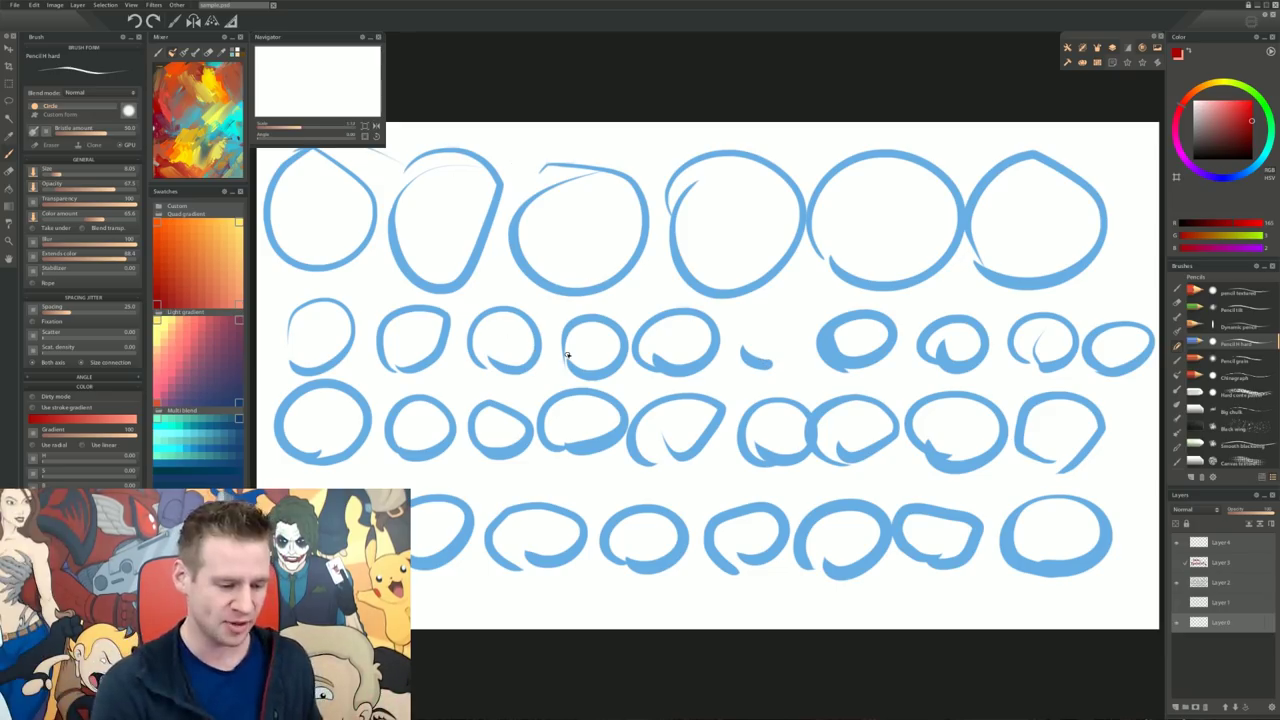
pyautogui.moveTo(1034, 337); pyautogui.dragTo(1044, 362)
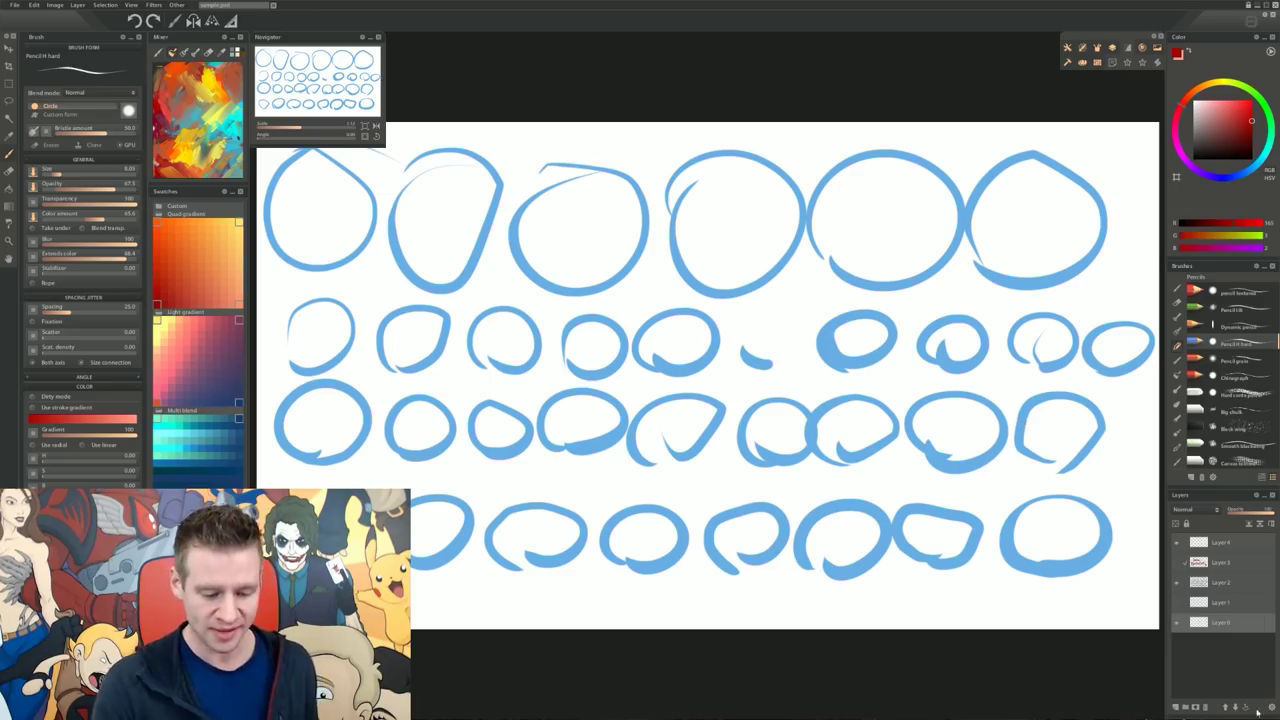
pyautogui.click(1176, 583)
pyautogui.click(1176, 563)
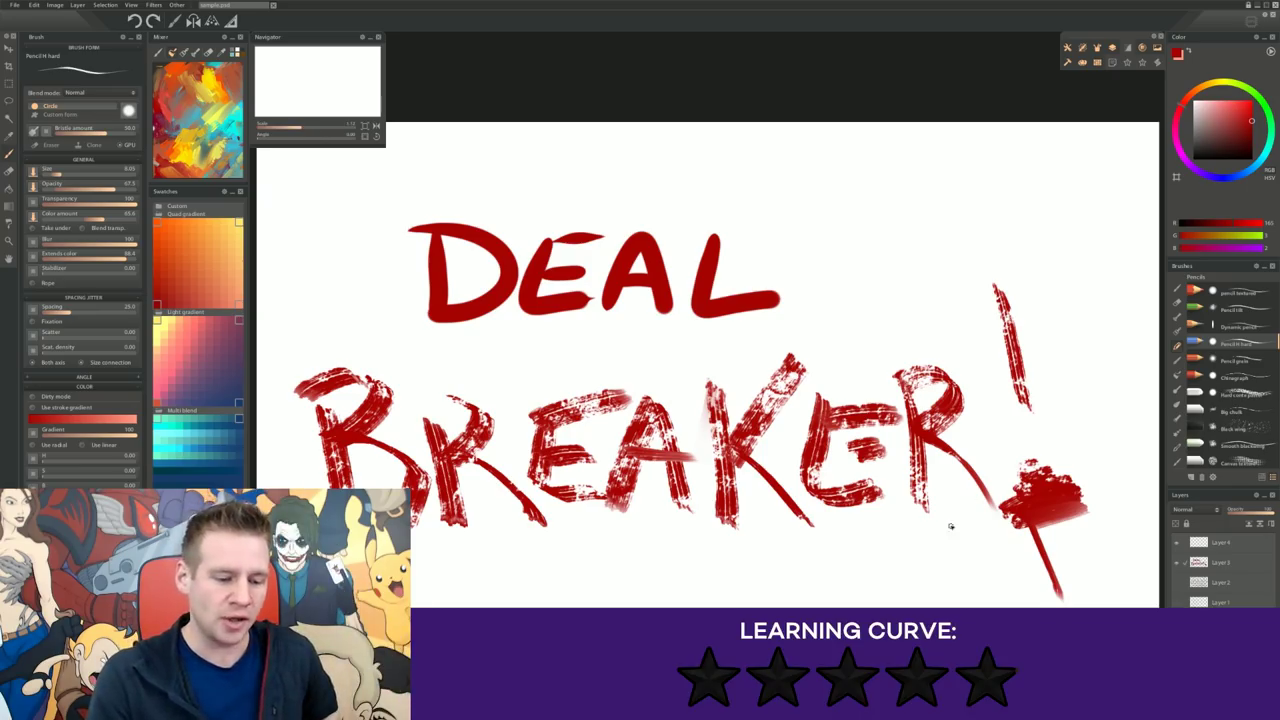
pyautogui.click(1178, 565)
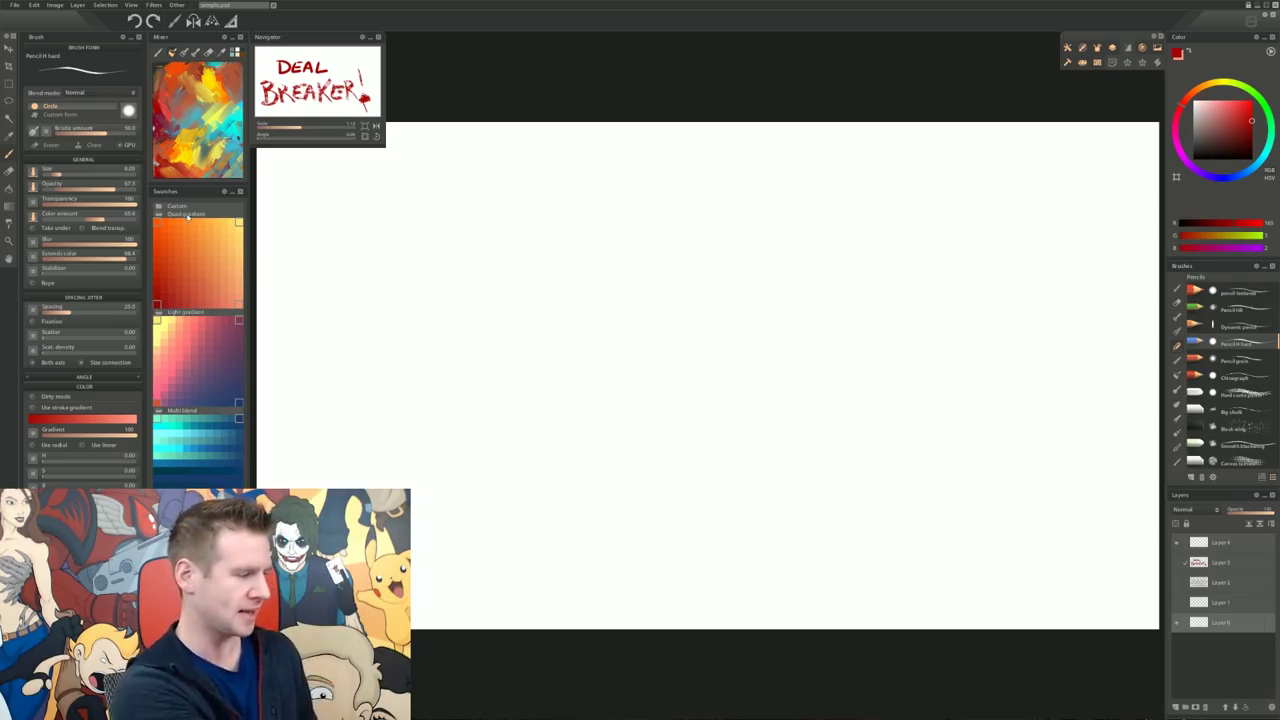
# - Expand the Custom swatch group, pick green, and briefly check the swatch options menu
pyautogui.click(160, 206)
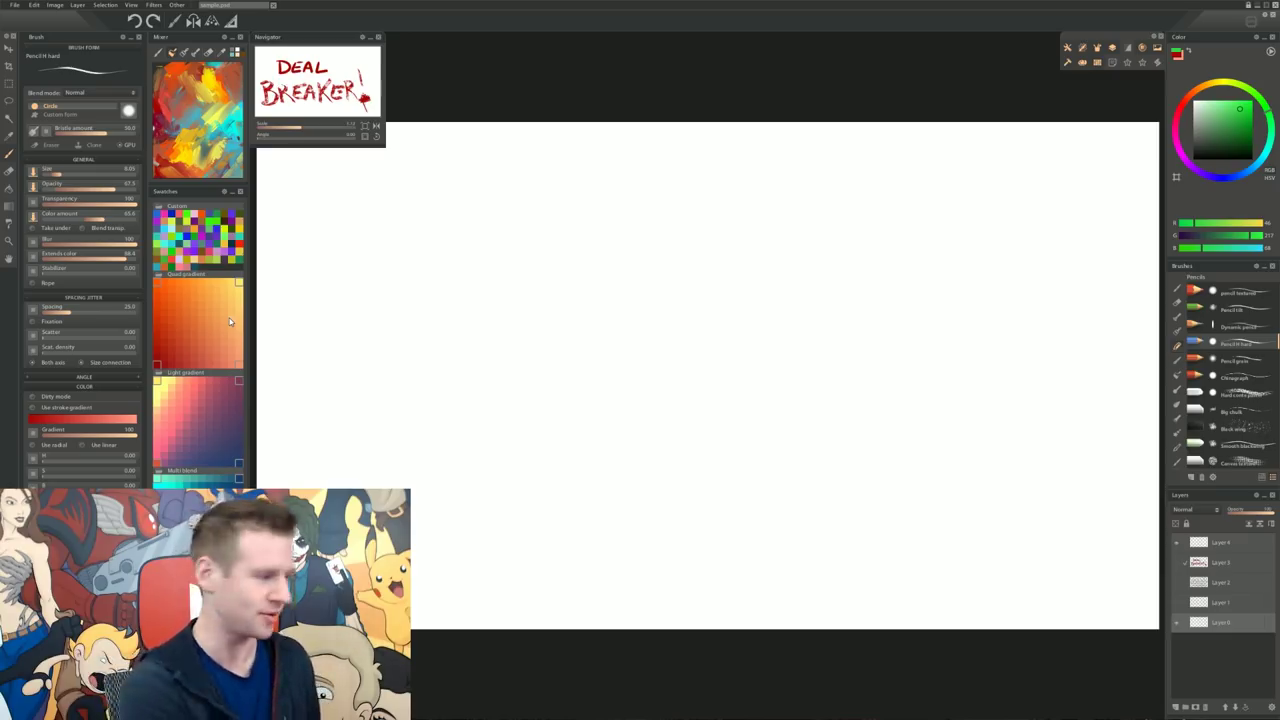
pyautogui.click(225, 191)
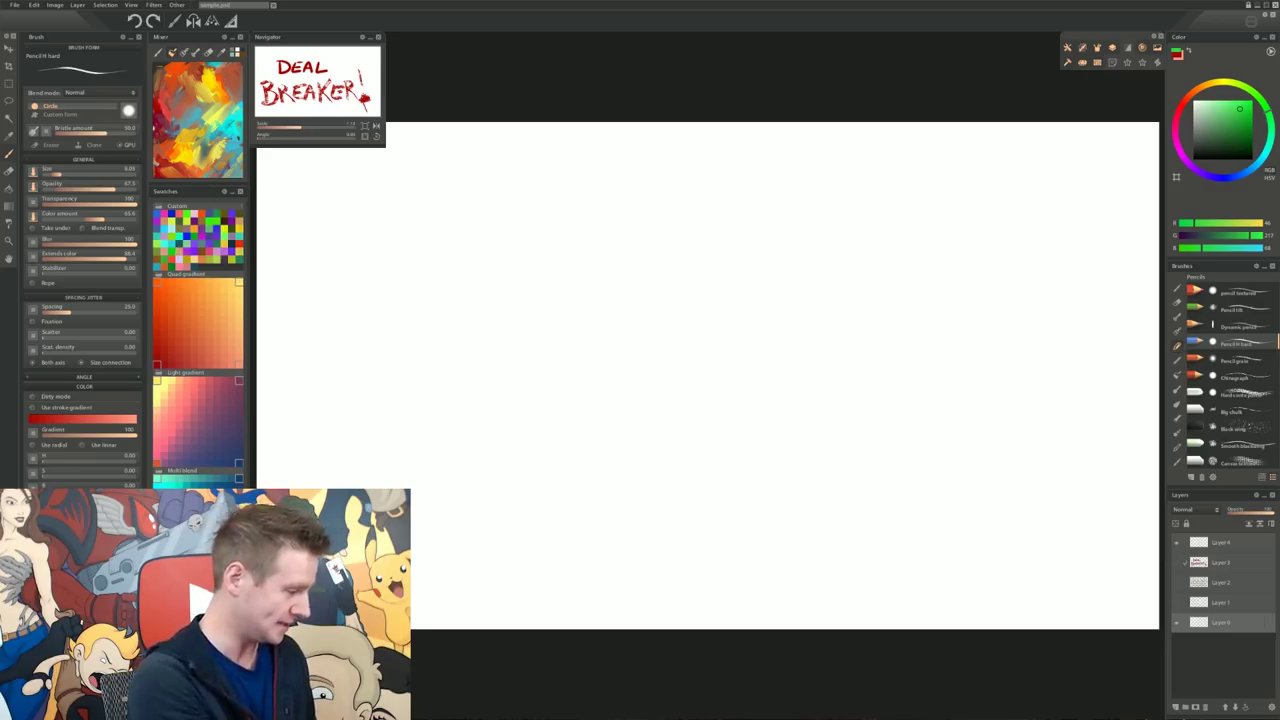
pyautogui.click(597, 49)
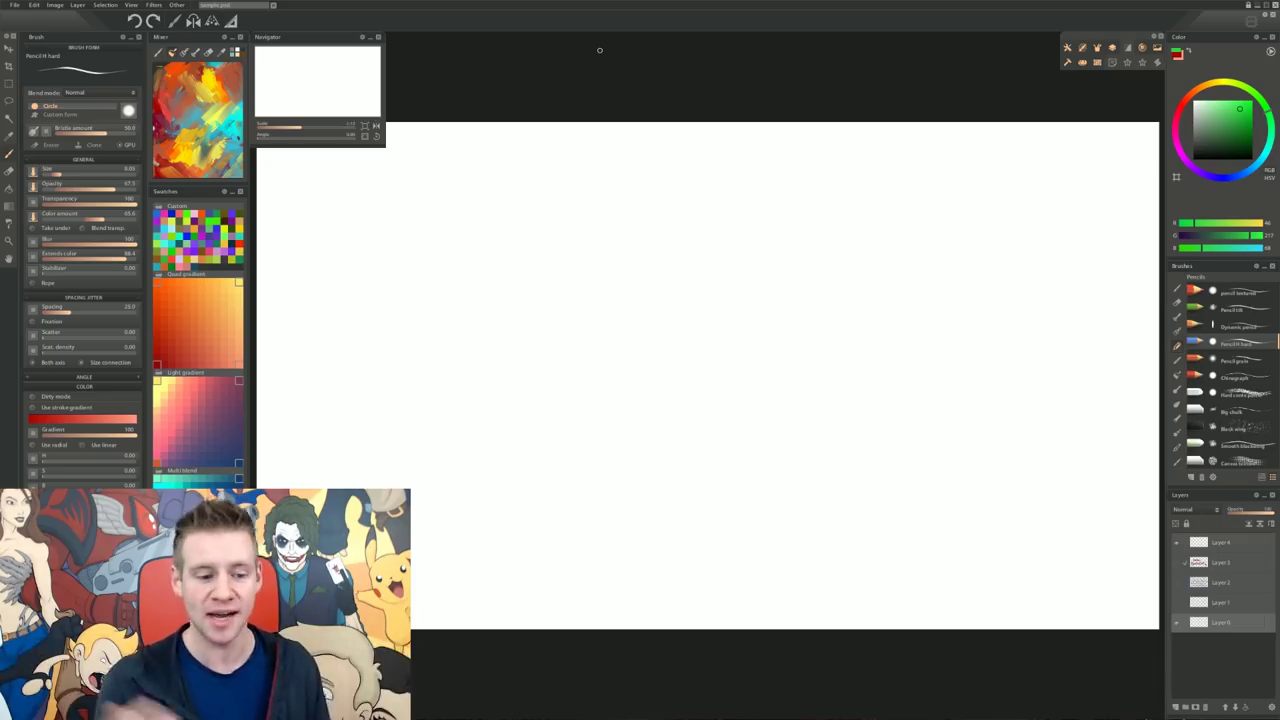
# - Select the custom brush named Brush in Untitled Category
pyautogui.click(1178, 288)
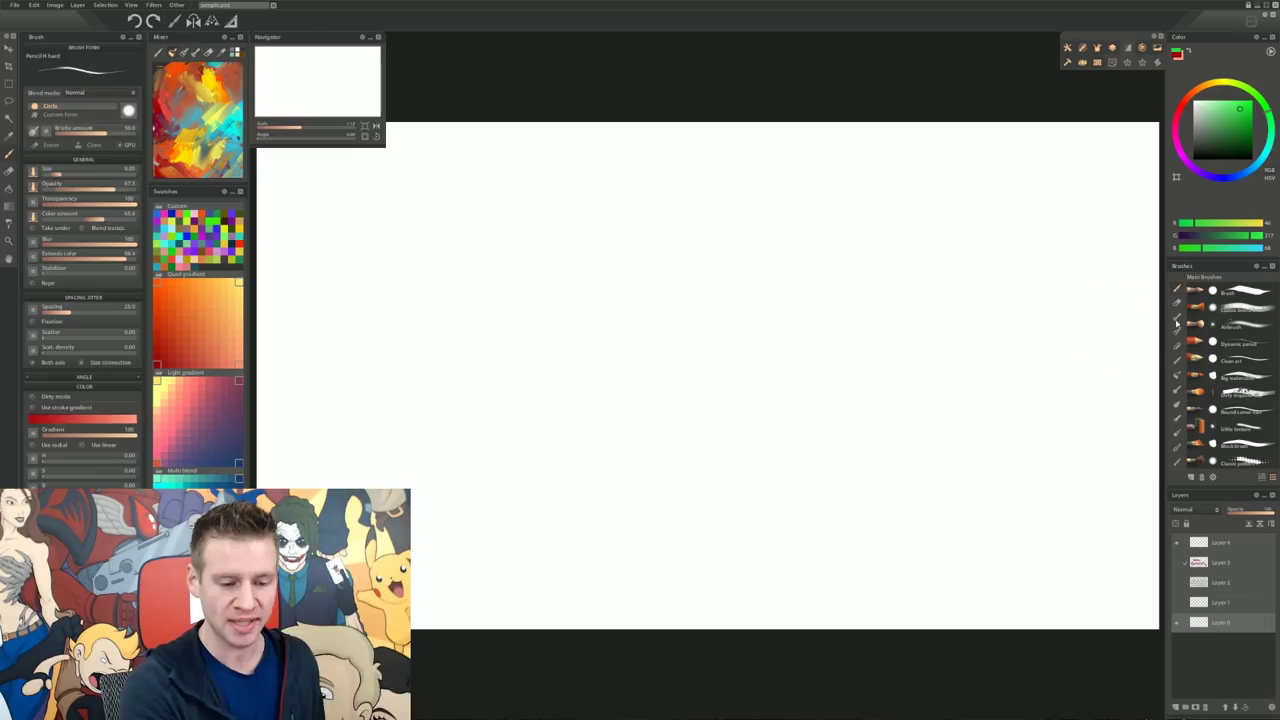
pyautogui.click(1229, 309)
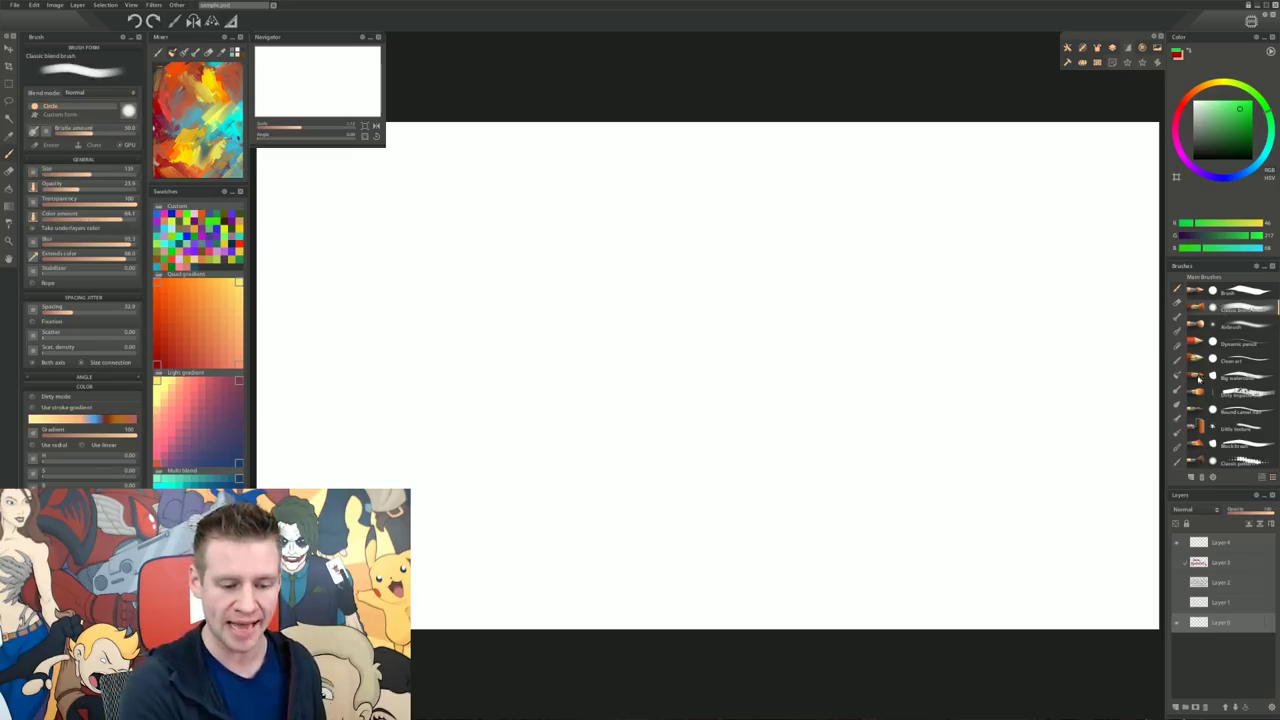
pyautogui.click(1178, 462)
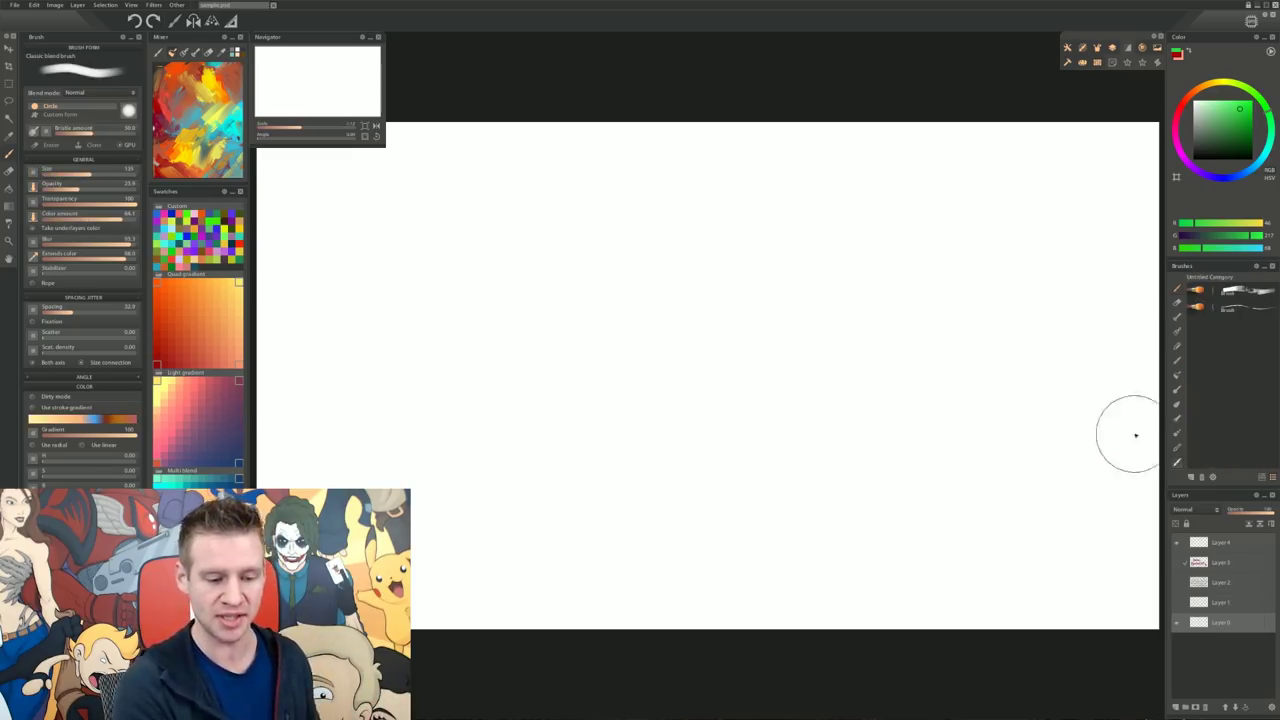
pyautogui.click(1243, 288)
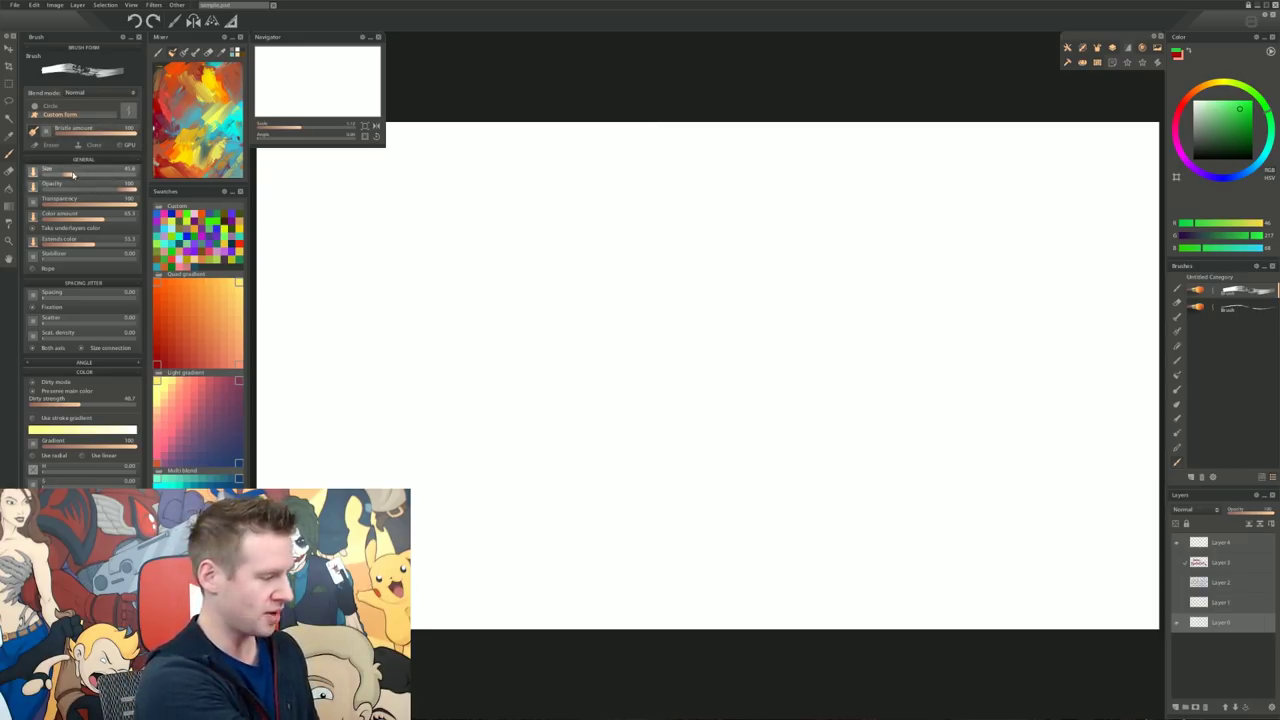
# - Set brush Size to 140 and Opacity to 28.3, then save it as a new brush
pyautogui.moveTo(72, 175); pyautogui.dragTo(93, 177)
pyautogui.moveTo(430, 187); pyautogui.dragTo(456, 222)
pyautogui.hotkey('ctrl', 'z')
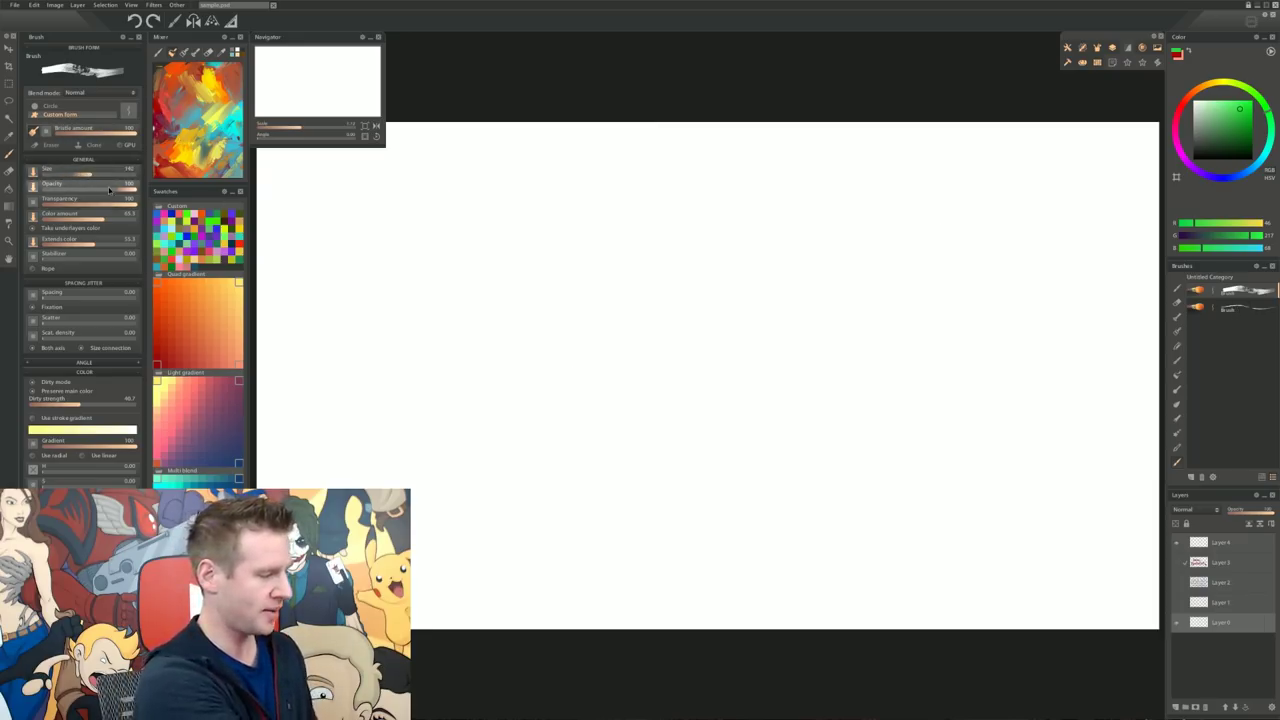
pyautogui.moveTo(78, 187); pyautogui.dragTo(100, 203)
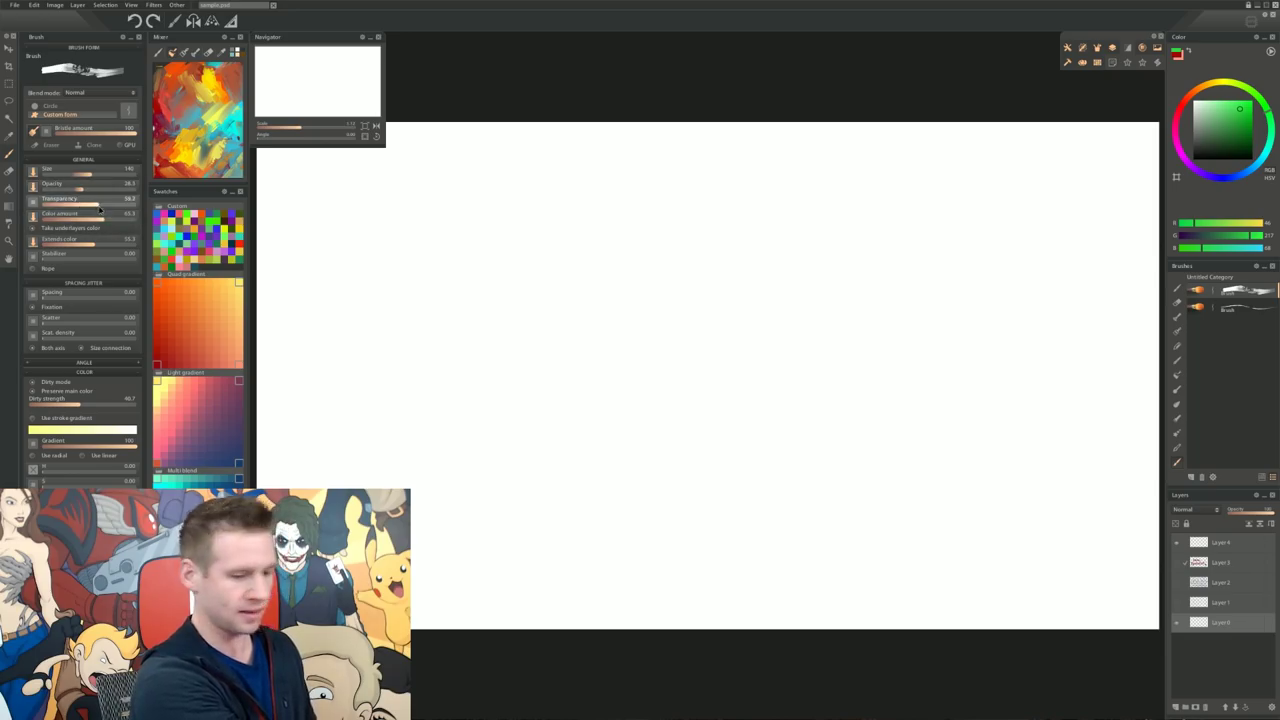
pyautogui.click(1191, 477)
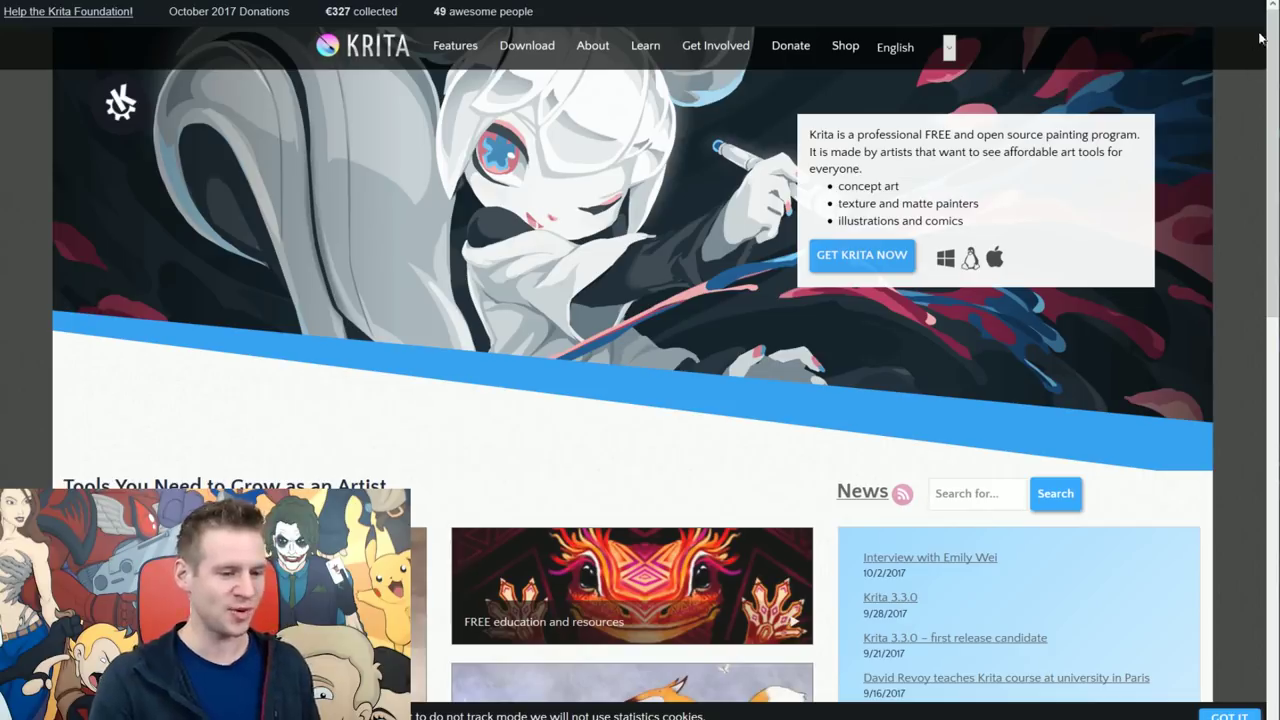
# - Scroll down the Krita homepage to look it over
pyautogui.moveTo(1275, 30)
pyautogui.mouseDown()
pyautogui.moveTo(1258, 369)
pyautogui.moveTo(1262, 22)
pyautogui.mouseUp()
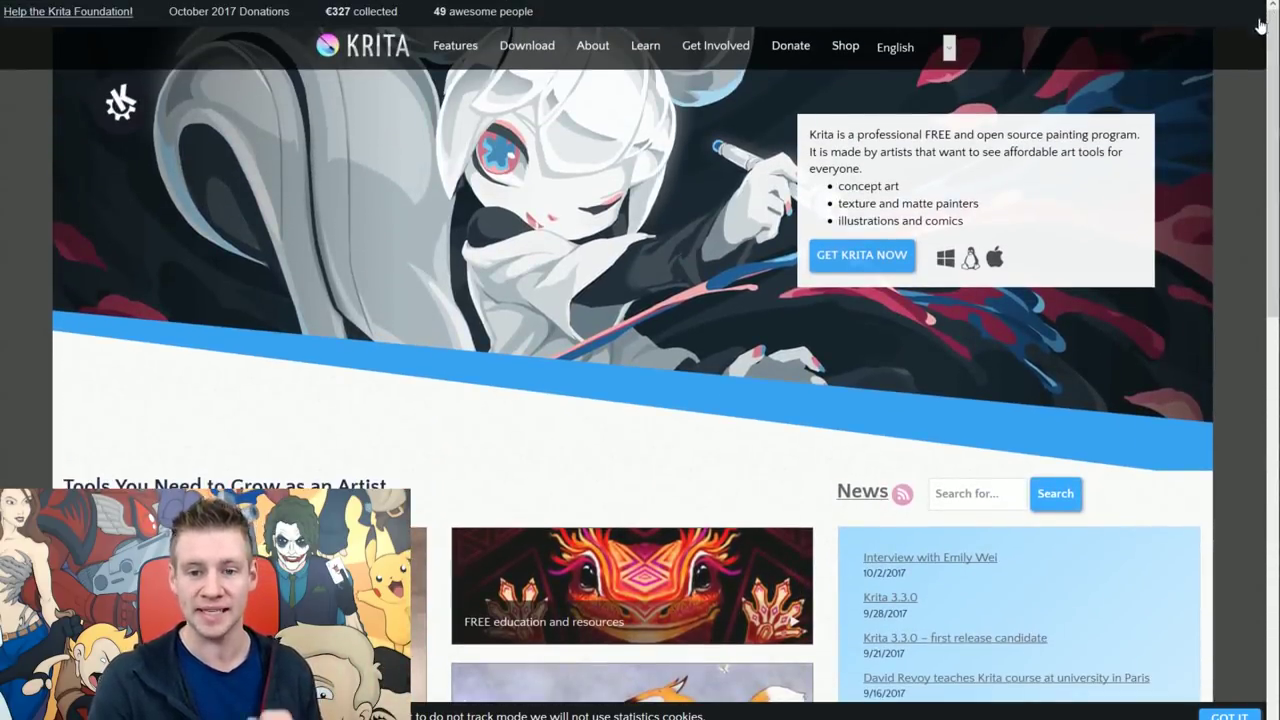
pyautogui.scroll(-3, 557, 459)
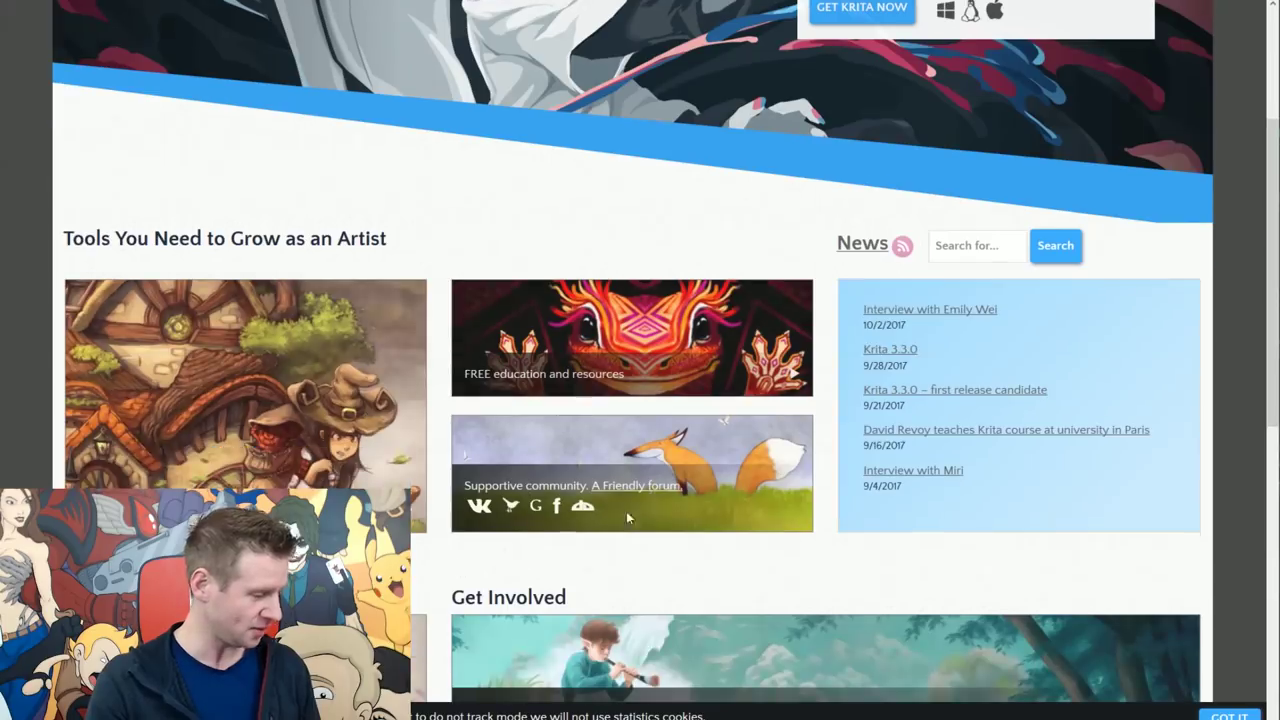
pyautogui.scroll(-3, 777, 526)
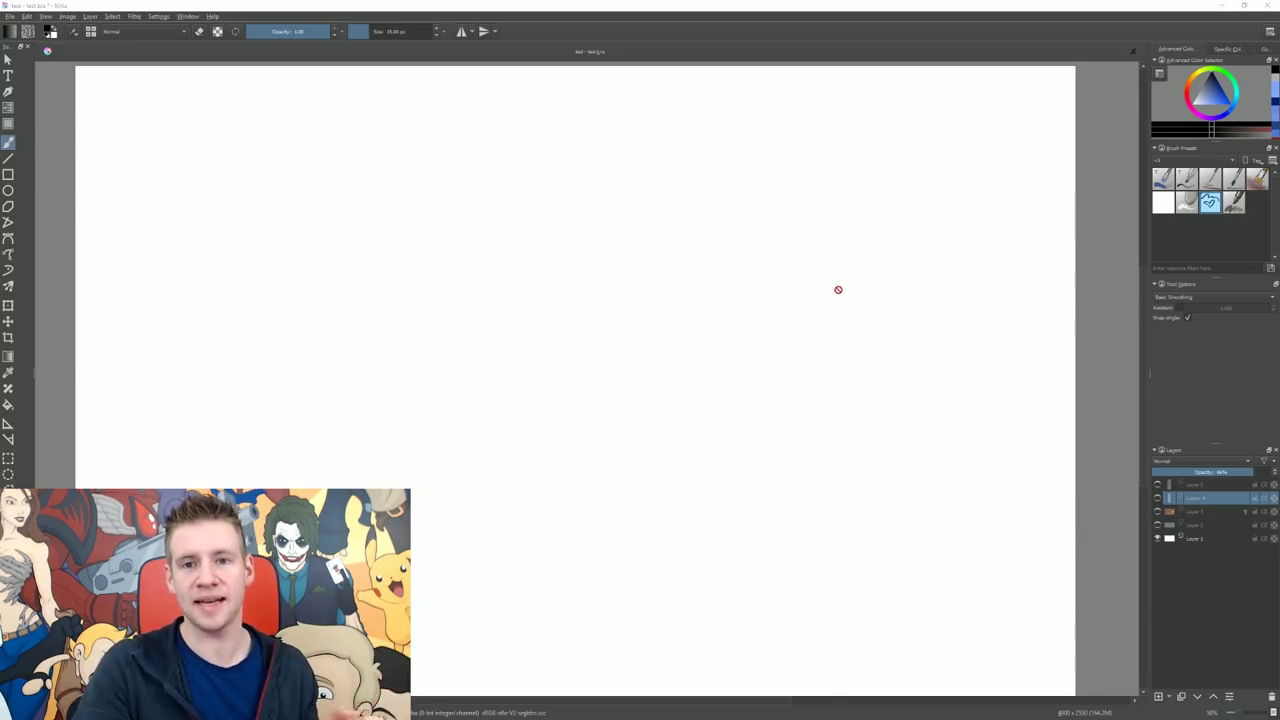
# - Turn on Layer 2 to show its rows of thick blue circles
pyautogui.moveTo(1157, 528)
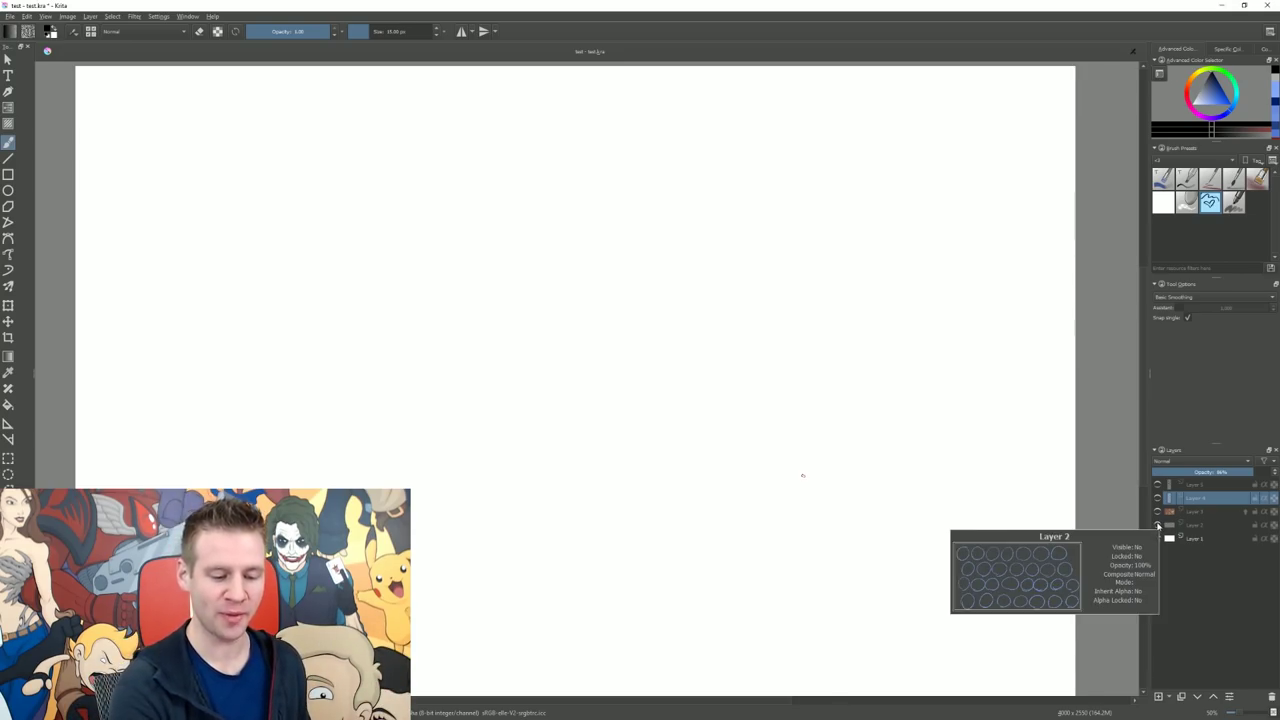
pyautogui.click(1157, 526)
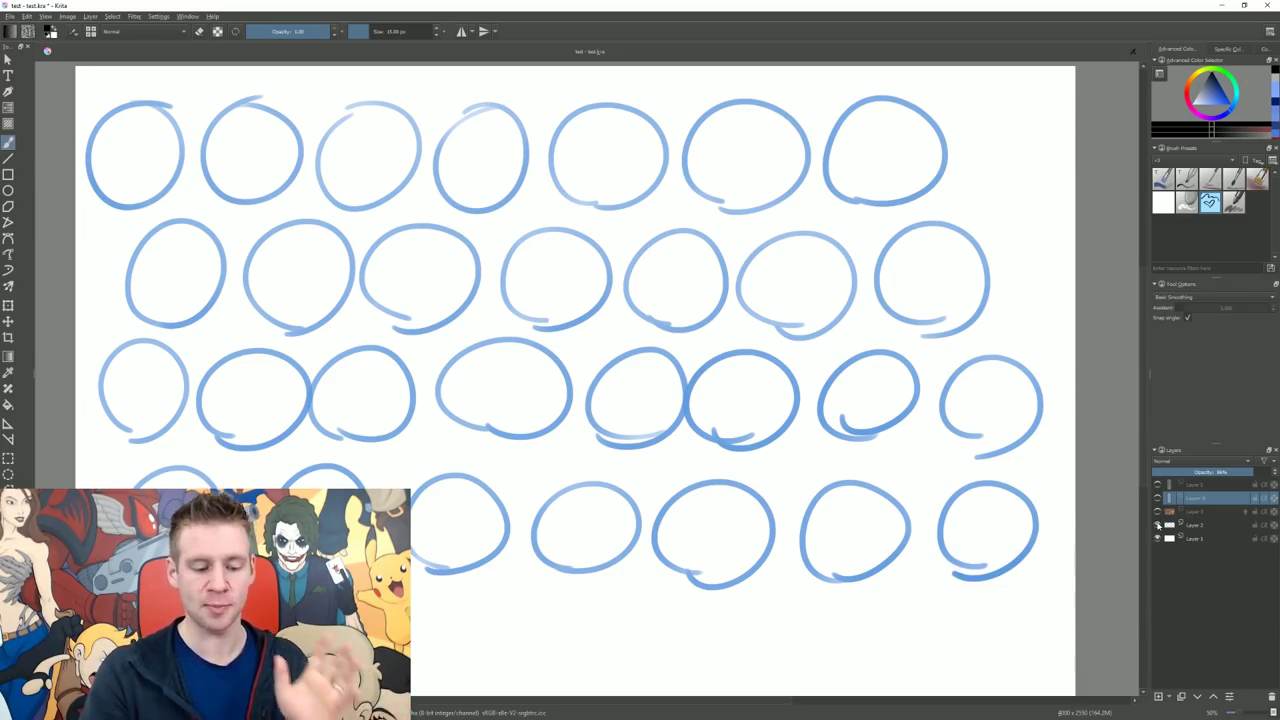
# - Hide Layer 2's circles and switch to the Animation workspace
pyautogui.click(1157, 524)
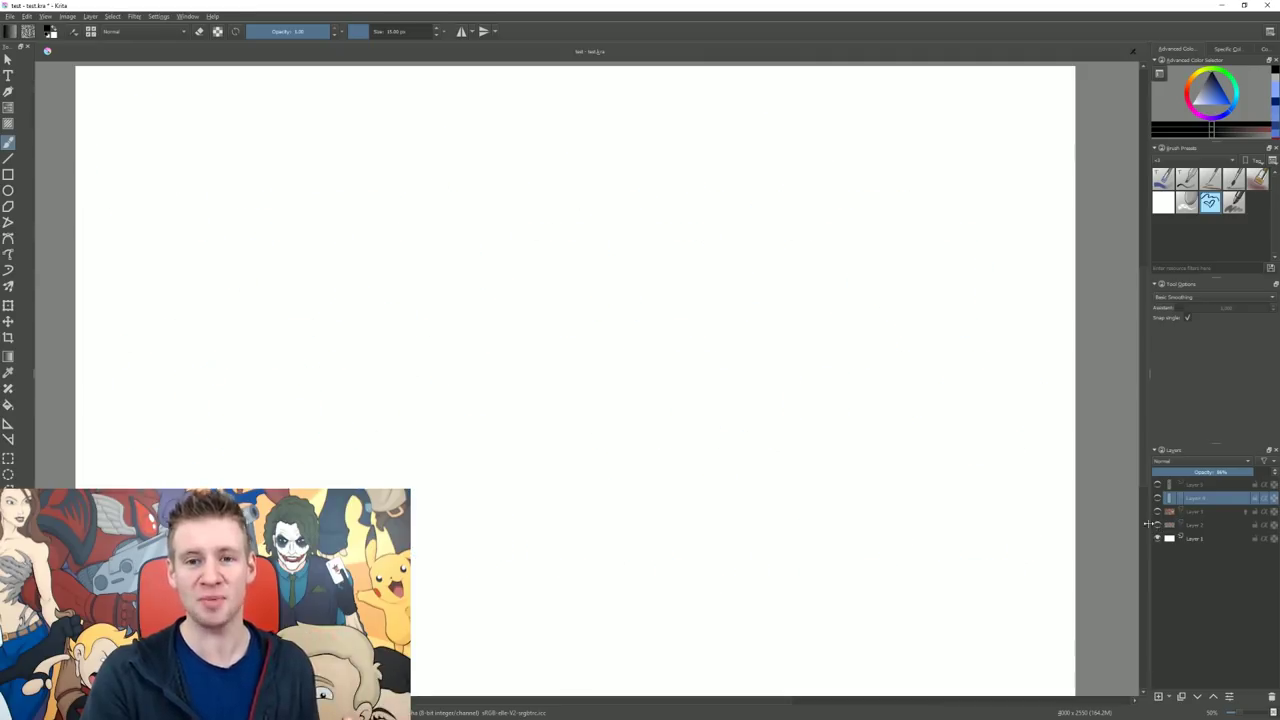
pyautogui.click(188, 17)
pyautogui.moveTo(243, 50)
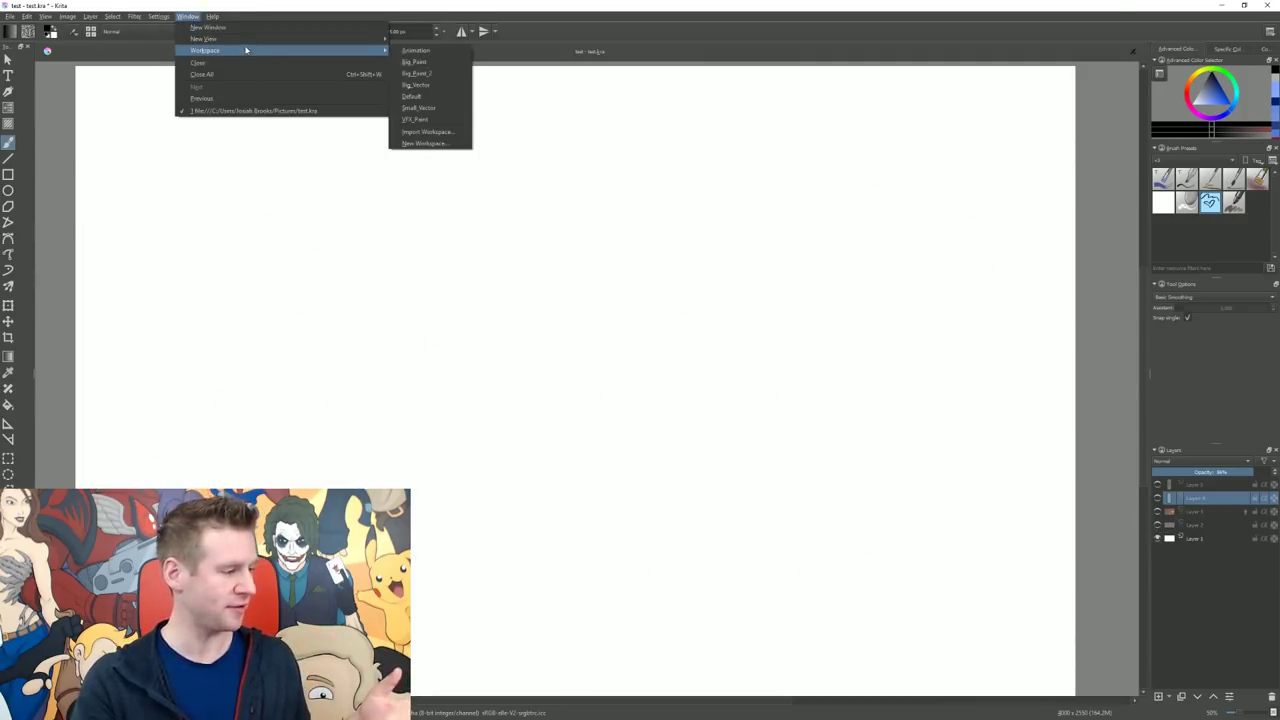
pyautogui.click(443, 51)
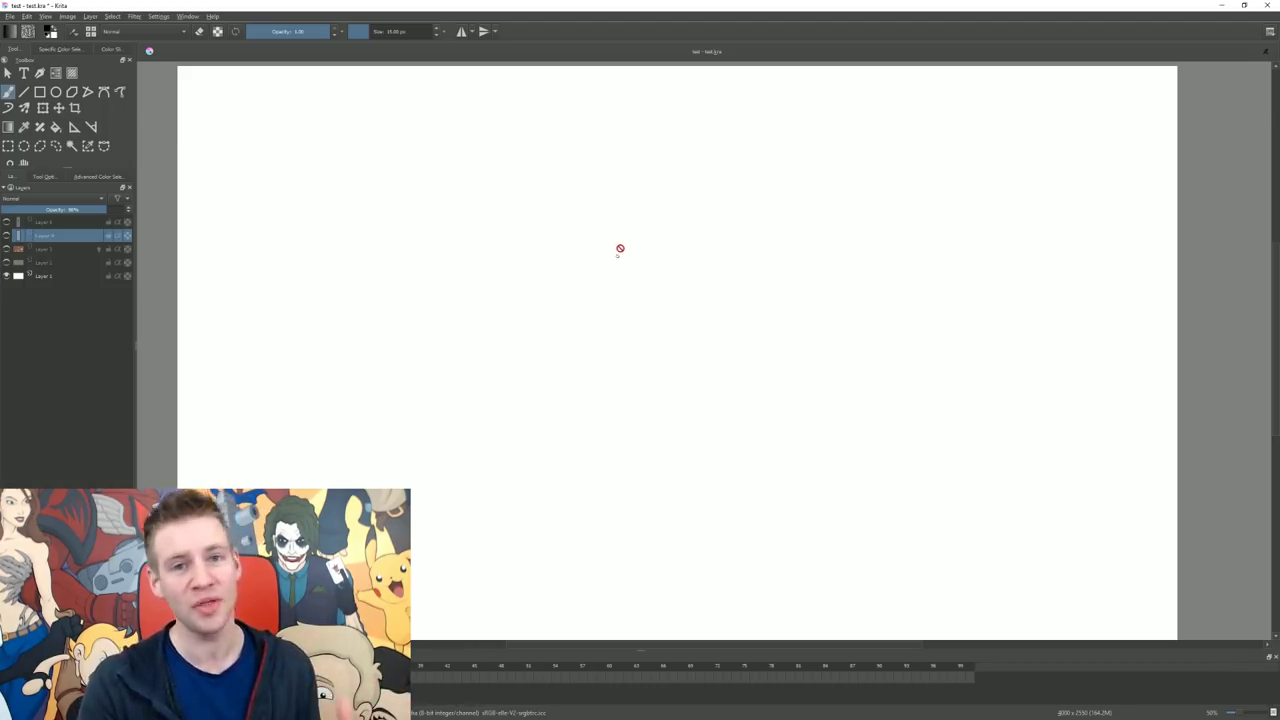
# - Return to the Default workspace and save the test file
pyautogui.click(187, 16)
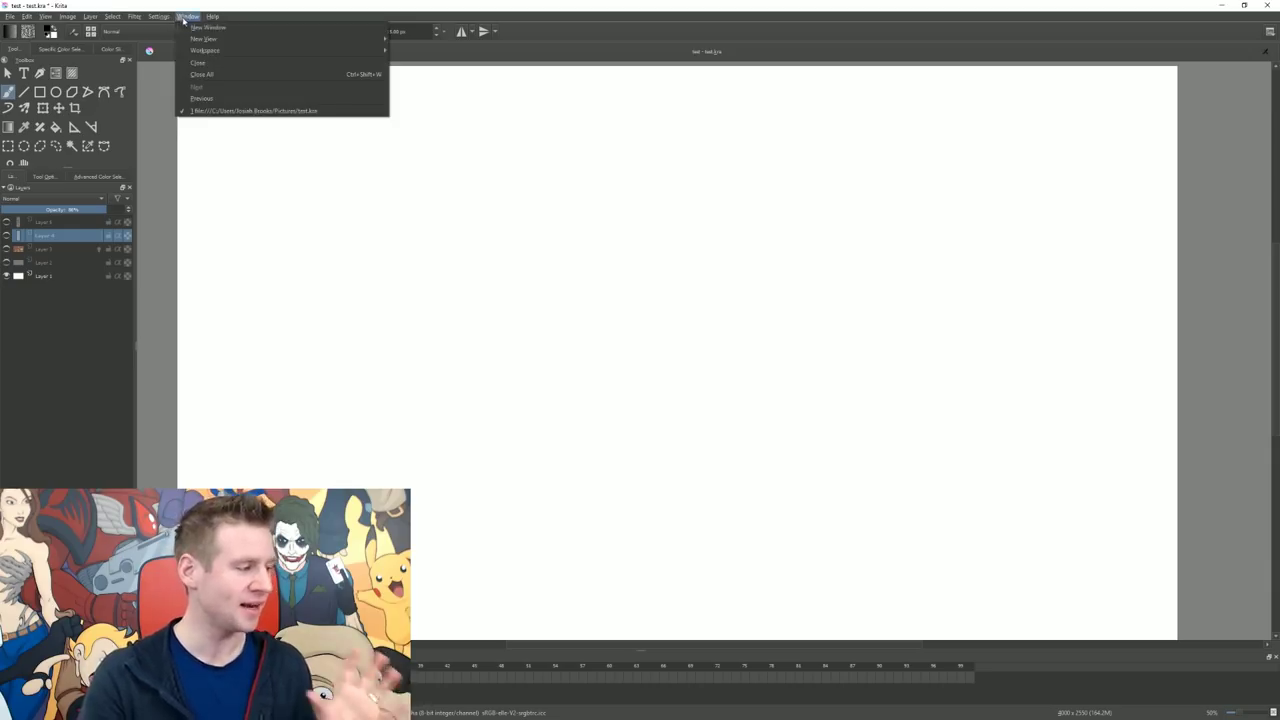
pyautogui.moveTo(210, 50)
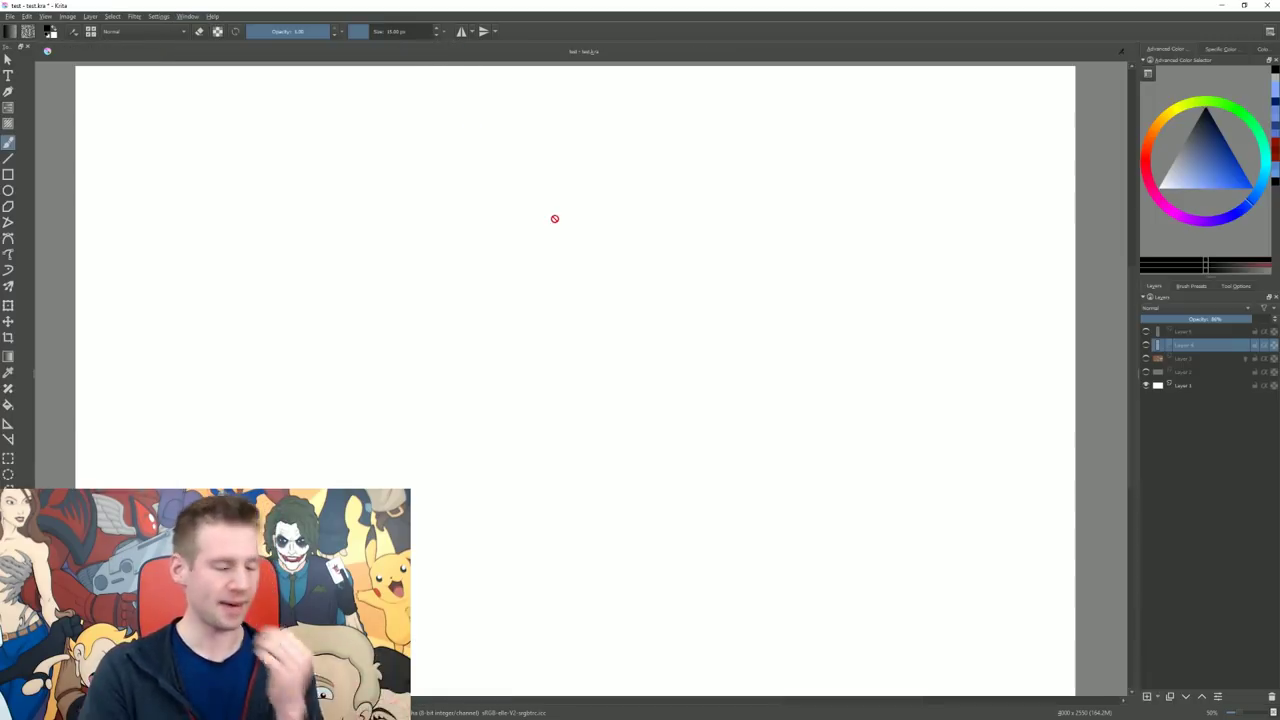
pyautogui.click(415, 96)
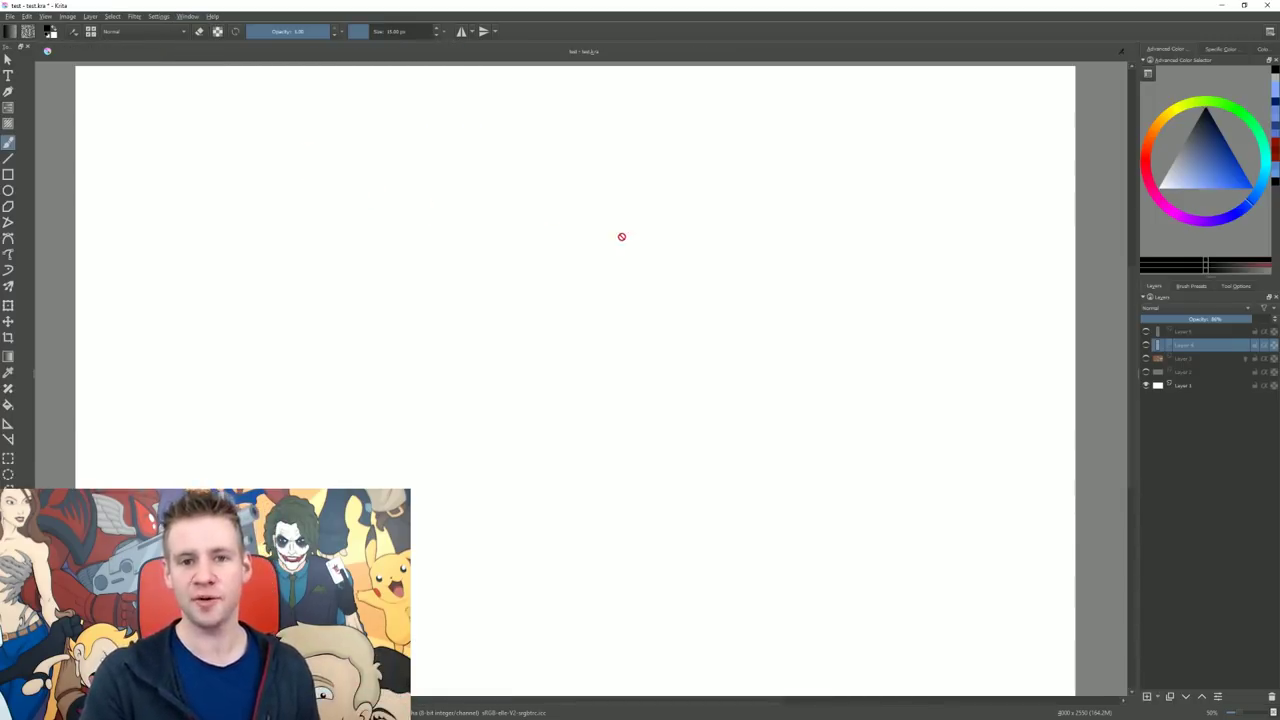
pyautogui.hotkey('ctrl', 's')
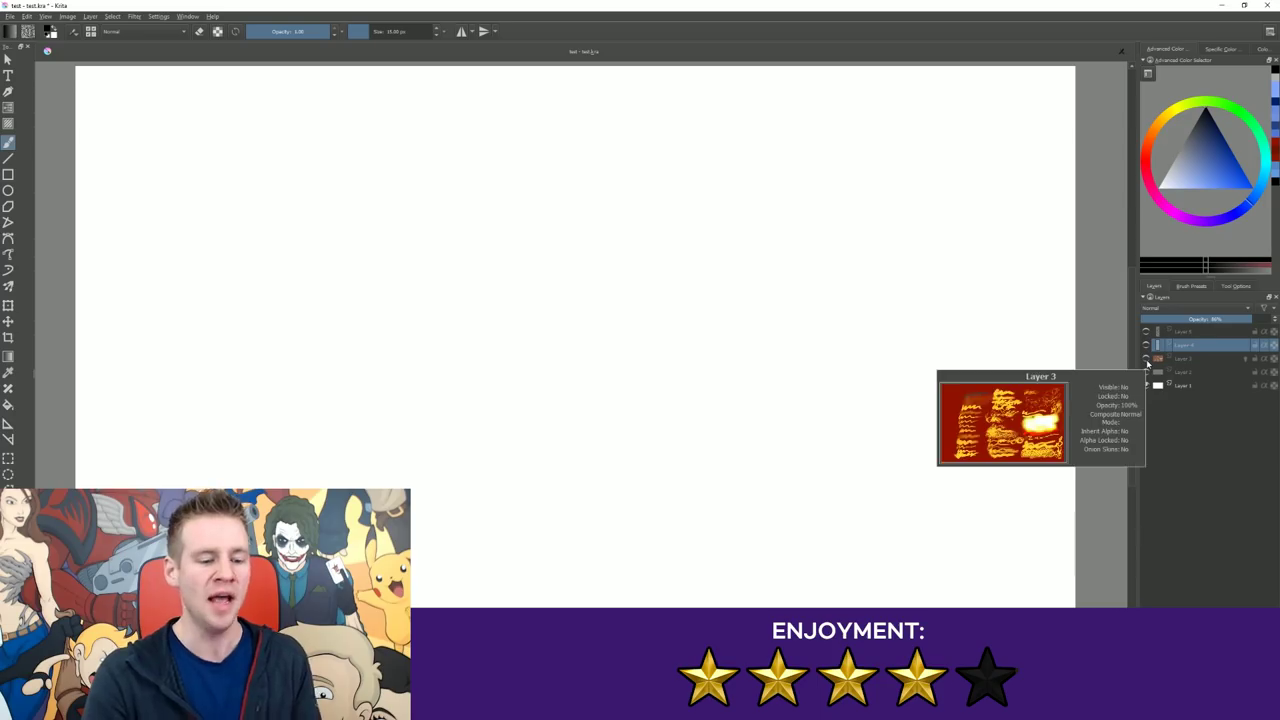
# - Briefly reveal Layer 3's brush tests, then turn on Layer 5's cartoon lineart over the blue sketch
pyautogui.click(1146, 358)
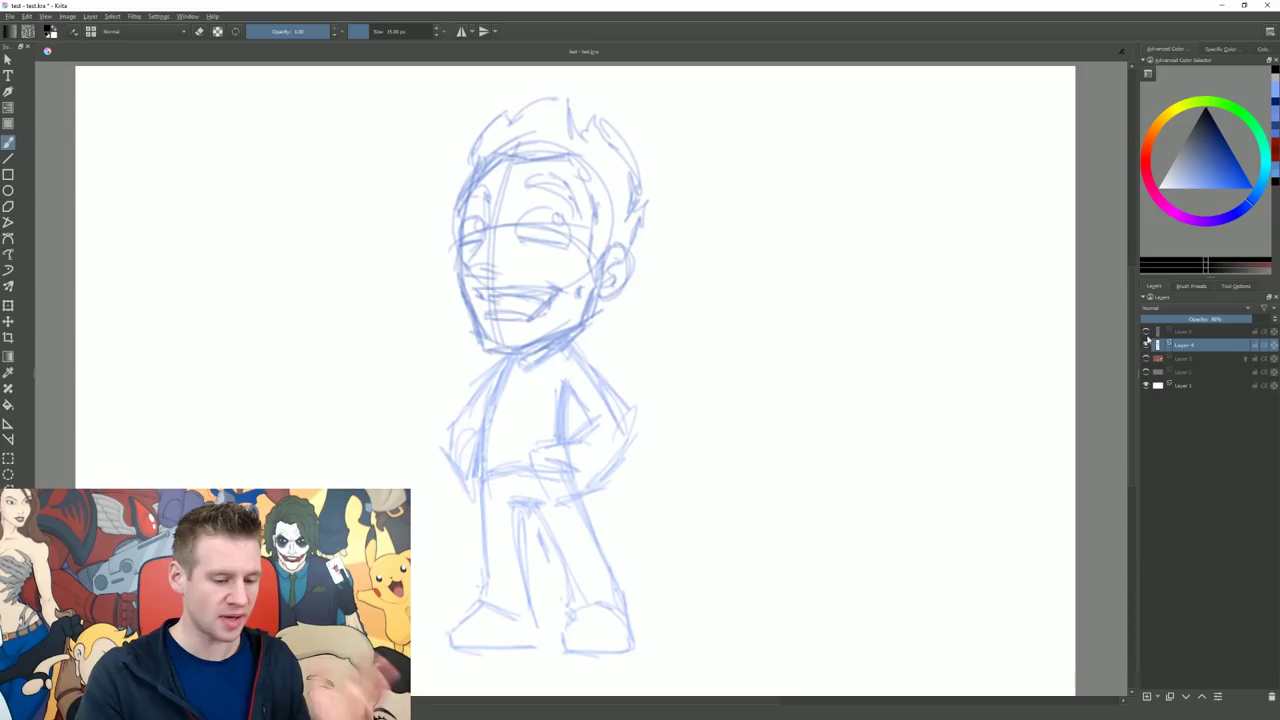
pyautogui.click(1146, 331)
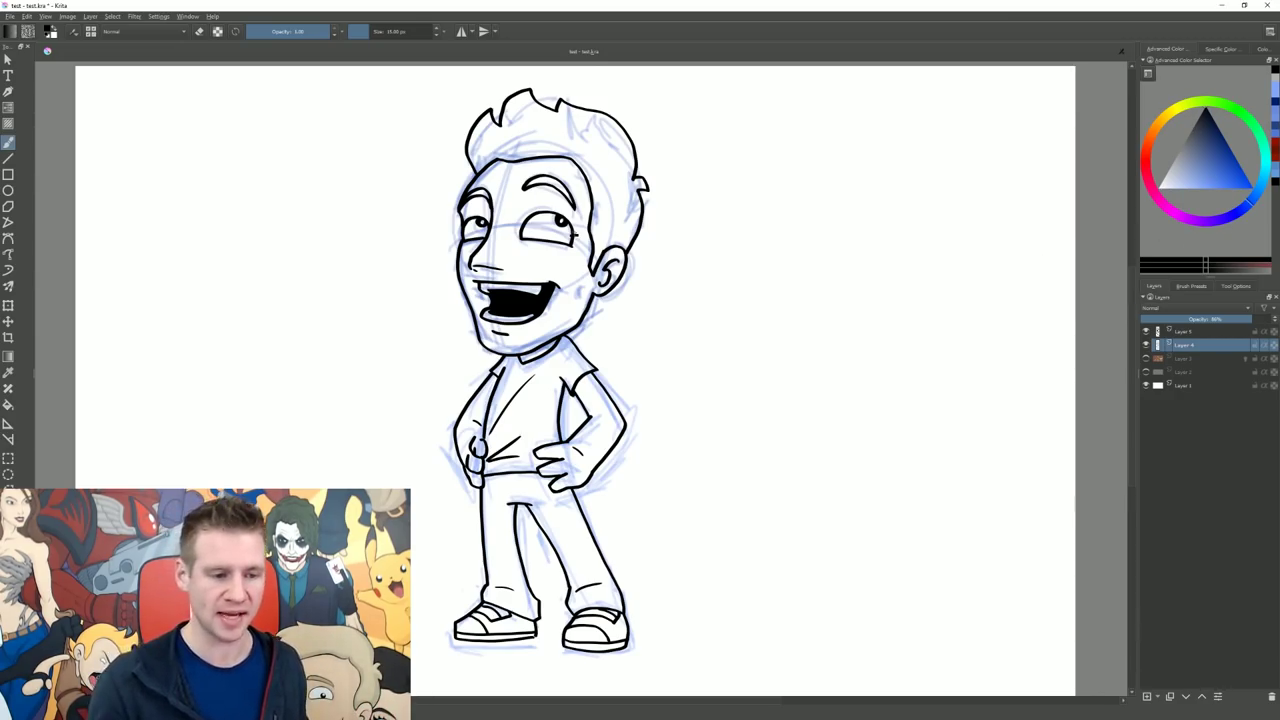
# - Filter the brush presets to the Block tag, pick a Block brush and draw an S-shaped stroke
pyautogui.click(1190, 286)
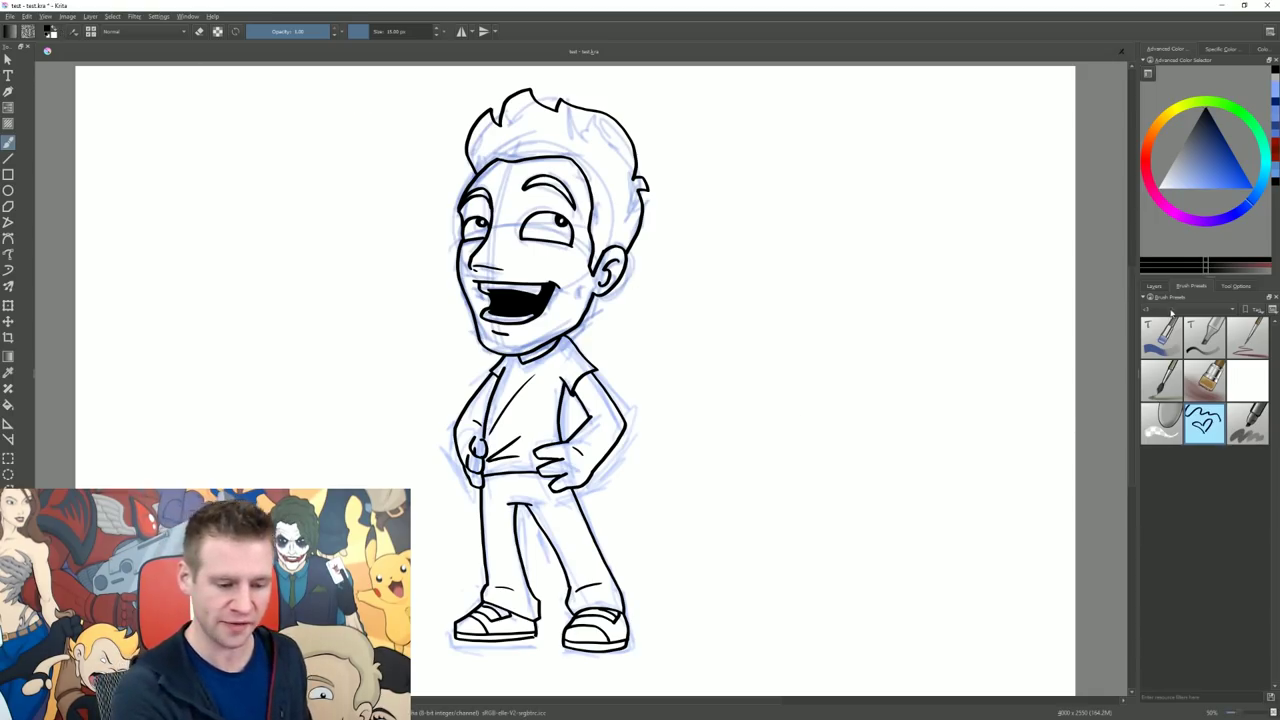
pyautogui.click(1172, 309)
pyautogui.click(1164, 339)
pyautogui.click(1176, 307)
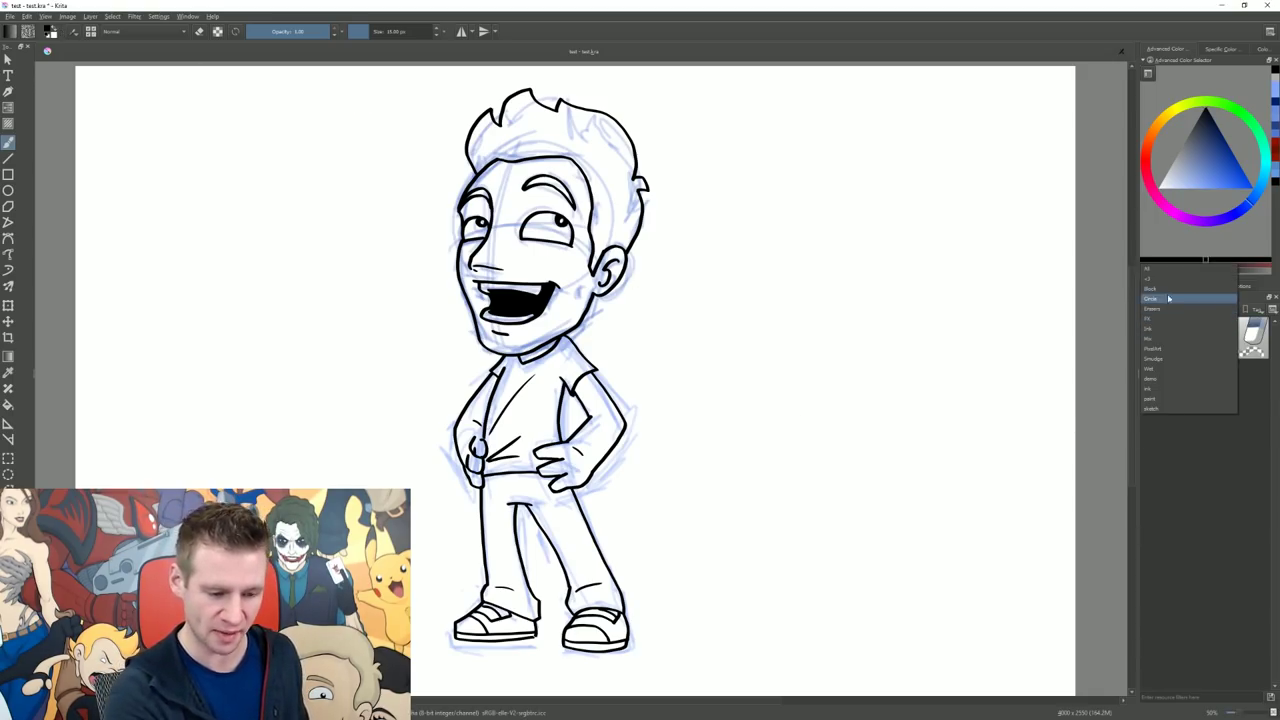
pyautogui.click(1178, 288)
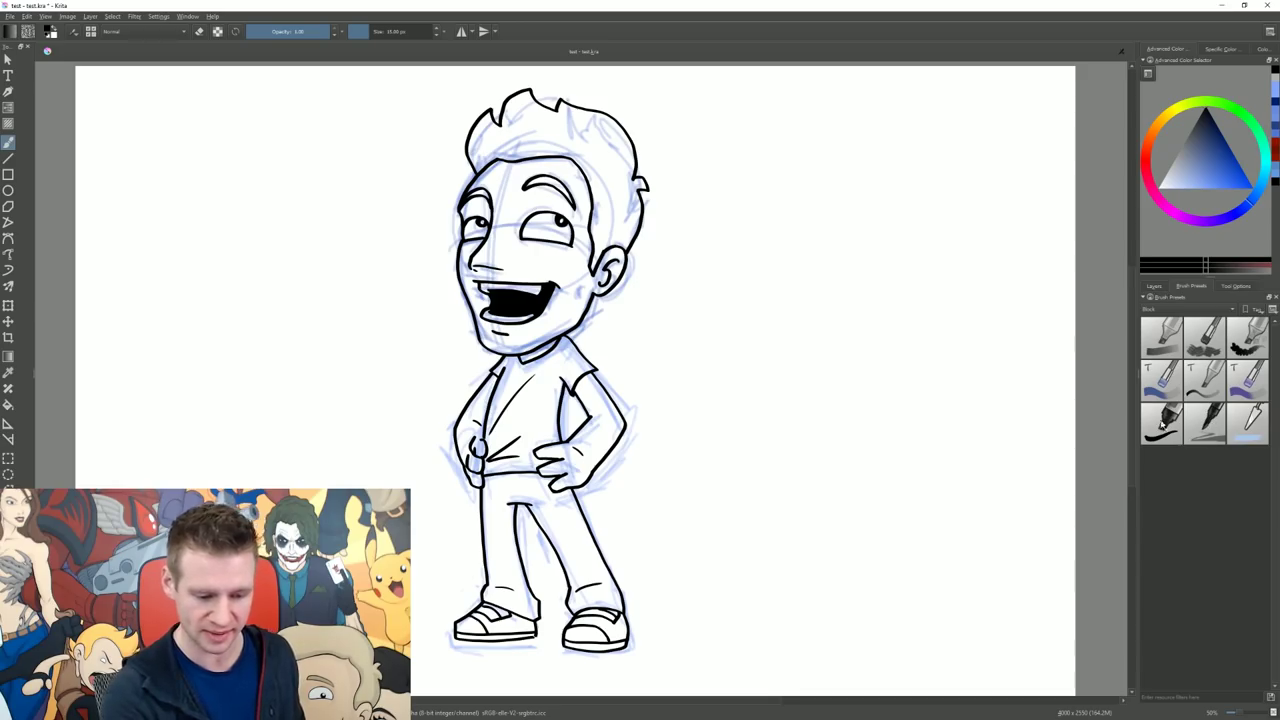
pyautogui.click(1163, 425)
pyautogui.moveTo(850, 287)
pyautogui.mouseDown()
pyautogui.moveTo(860, 400)
pyautogui.moveTo(845, 360)
pyautogui.mouseUp()
# - In the brush editor, clear the scratchpad and paint a bold black scribble with an O as the thumbnail
pyautogui.click(73, 31)
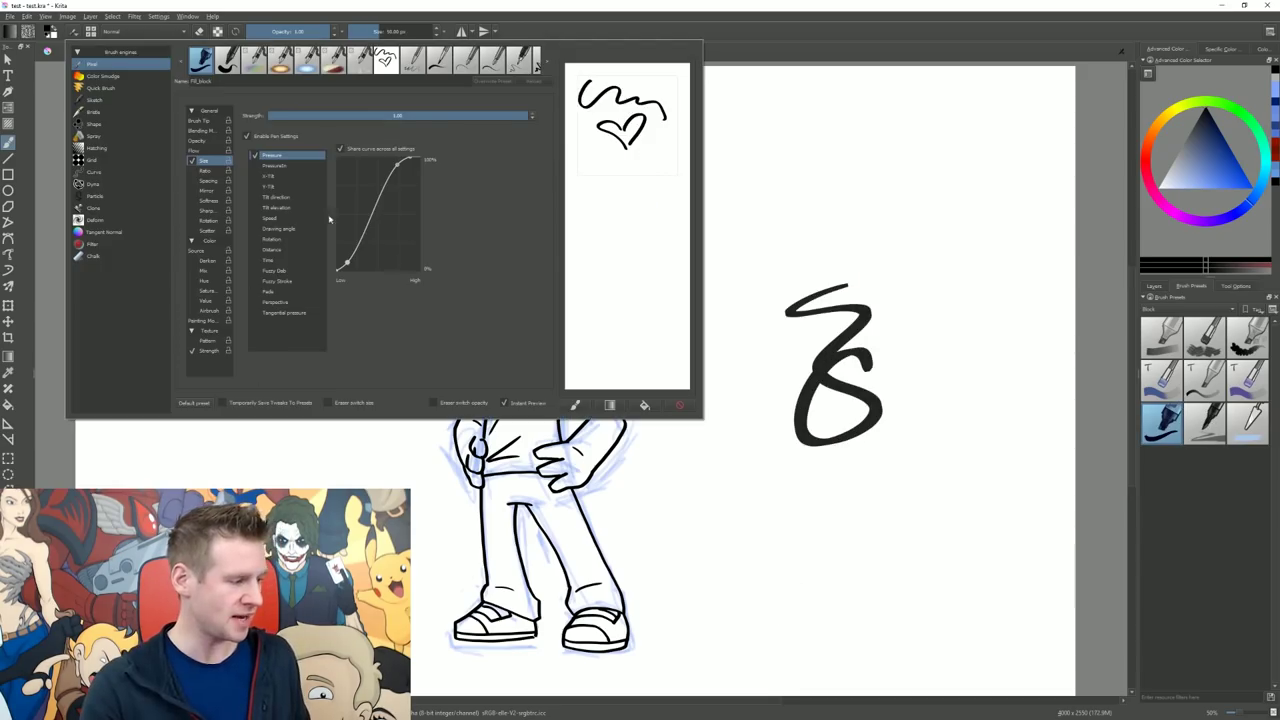
pyautogui.click(644, 405)
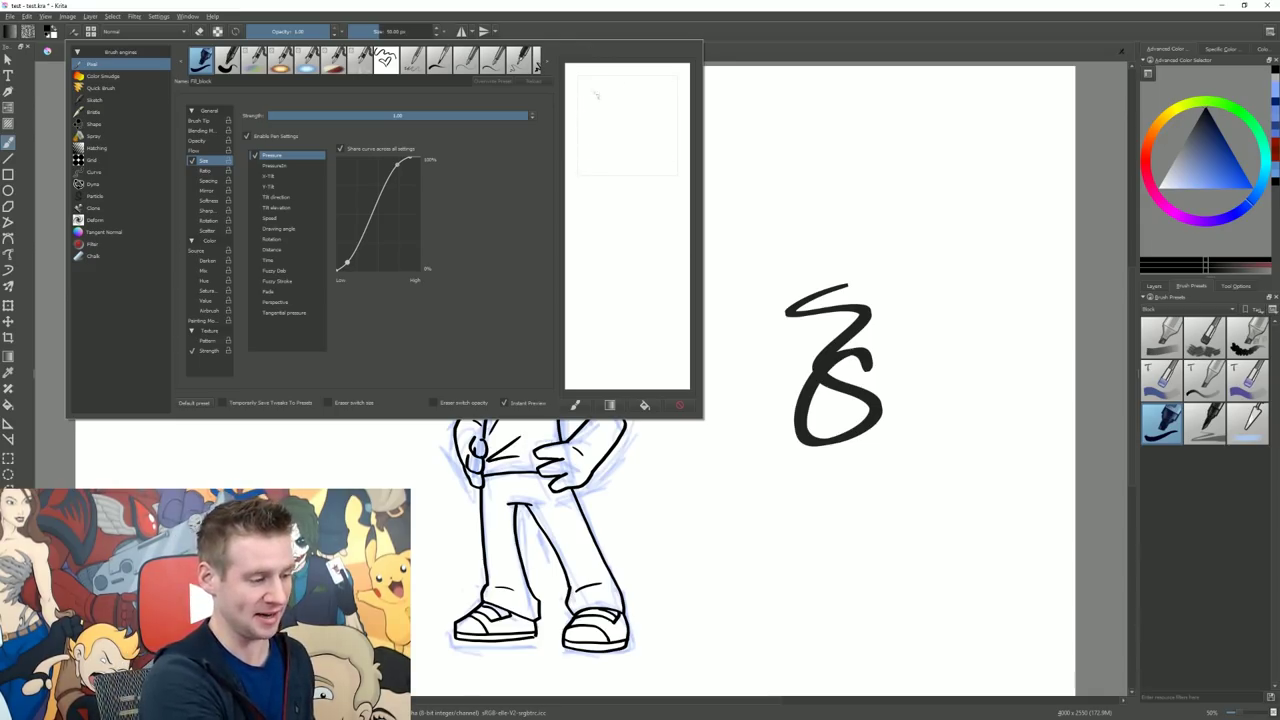
pyautogui.moveTo(594, 107)
pyautogui.mouseDown()
pyautogui.moveTo(605, 152)
pyautogui.moveTo(630, 141)
pyautogui.moveTo(678, 160)
pyautogui.mouseUp()
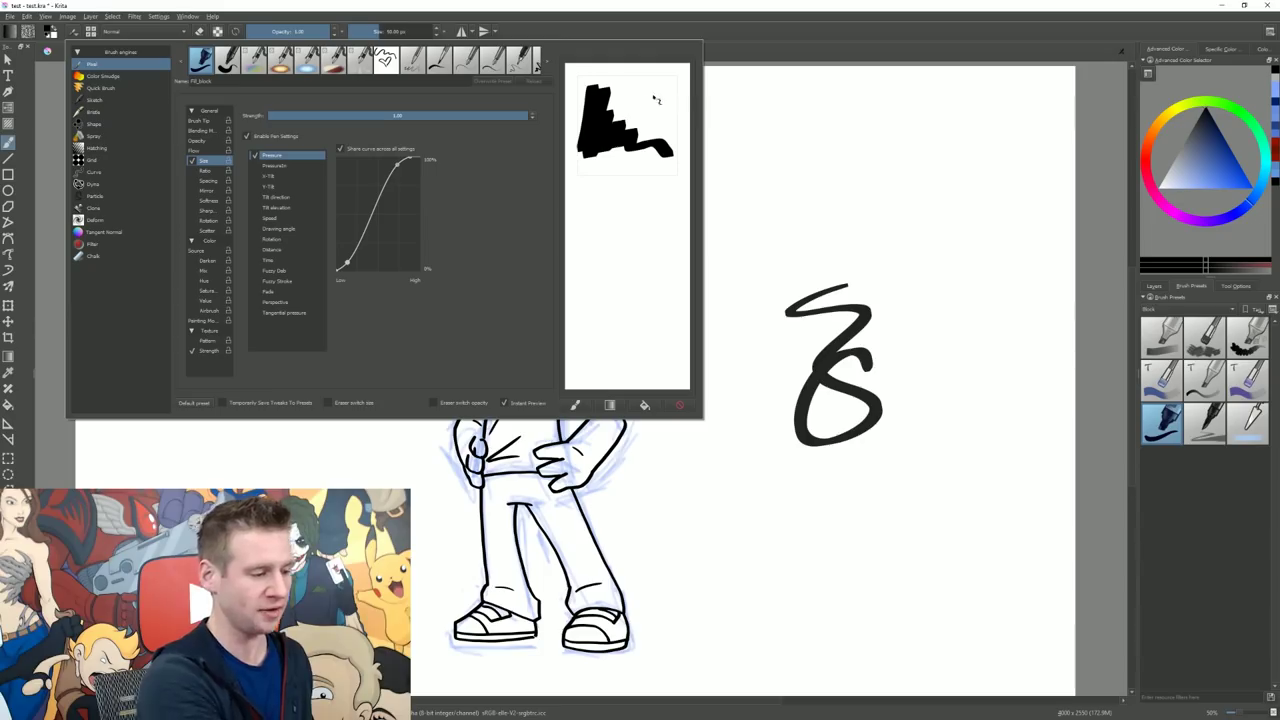
pyautogui.moveTo(658, 98); pyautogui.dragTo(652, 90)
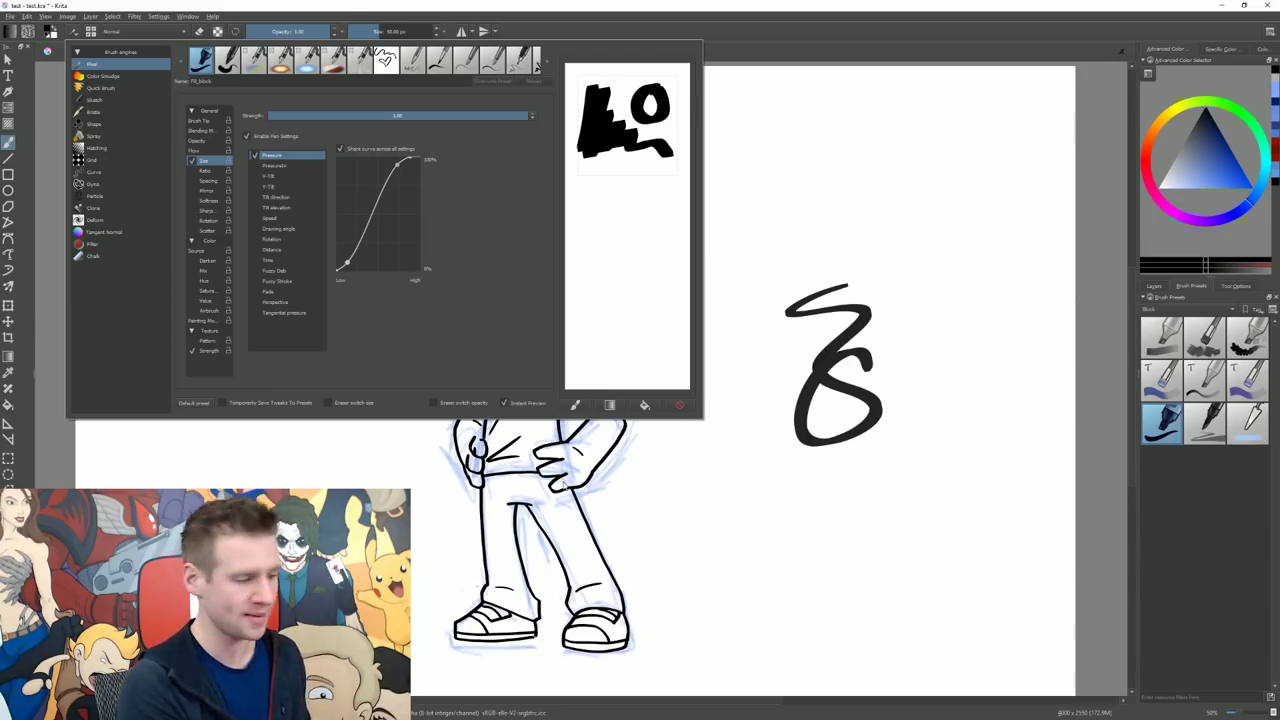
# - Rename the preset to 'MY BRUSH' and save it as a new preset
pyautogui.doubleClick(200, 81)
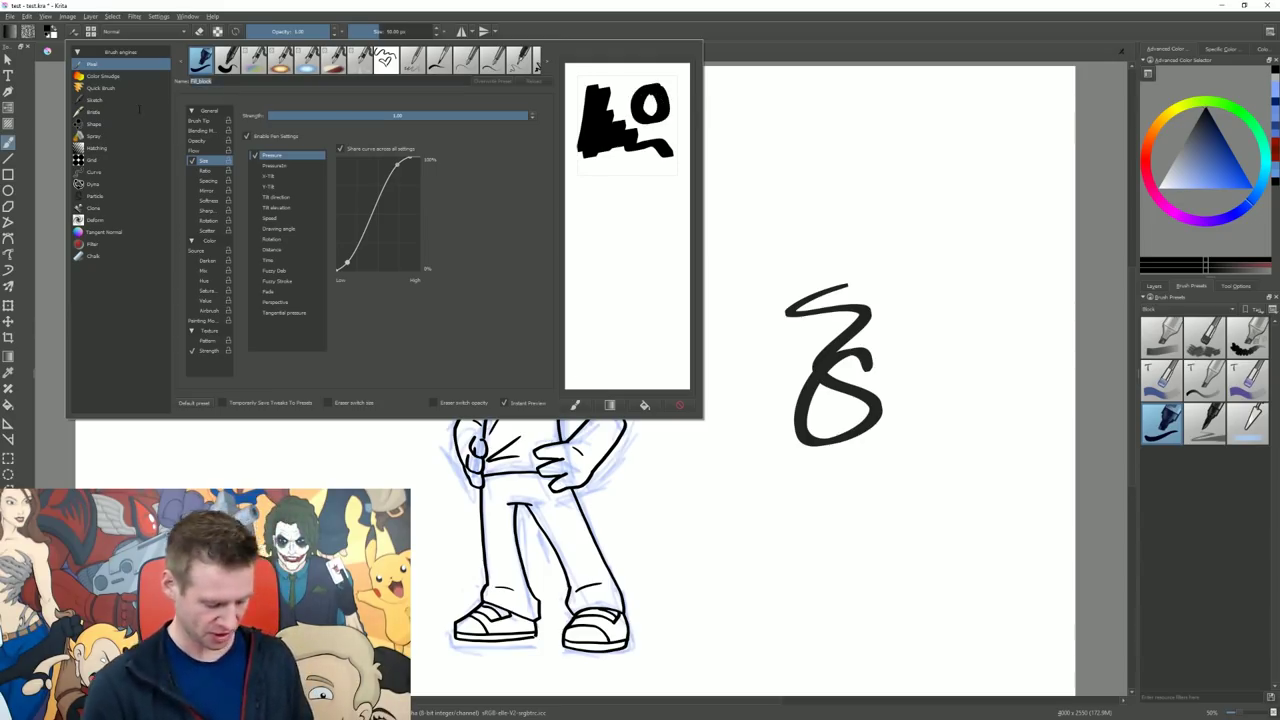
pyautogui.write('My brush')
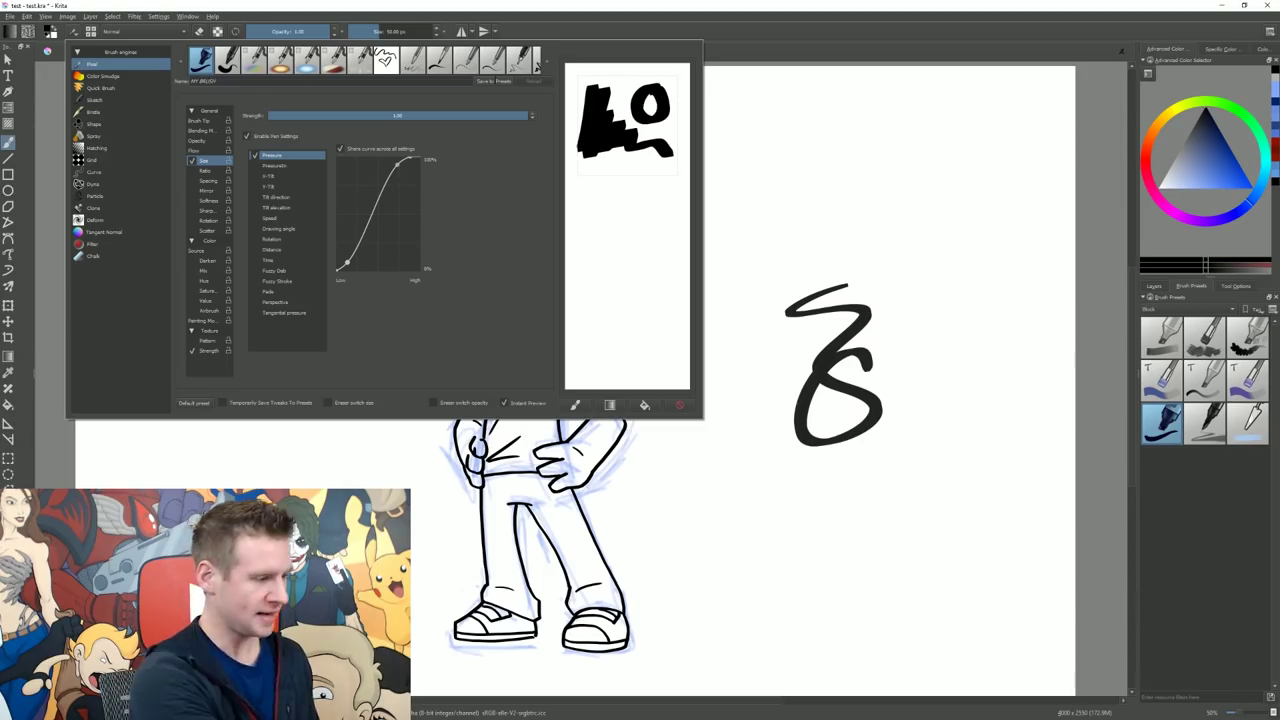
pyautogui.click(496, 81)
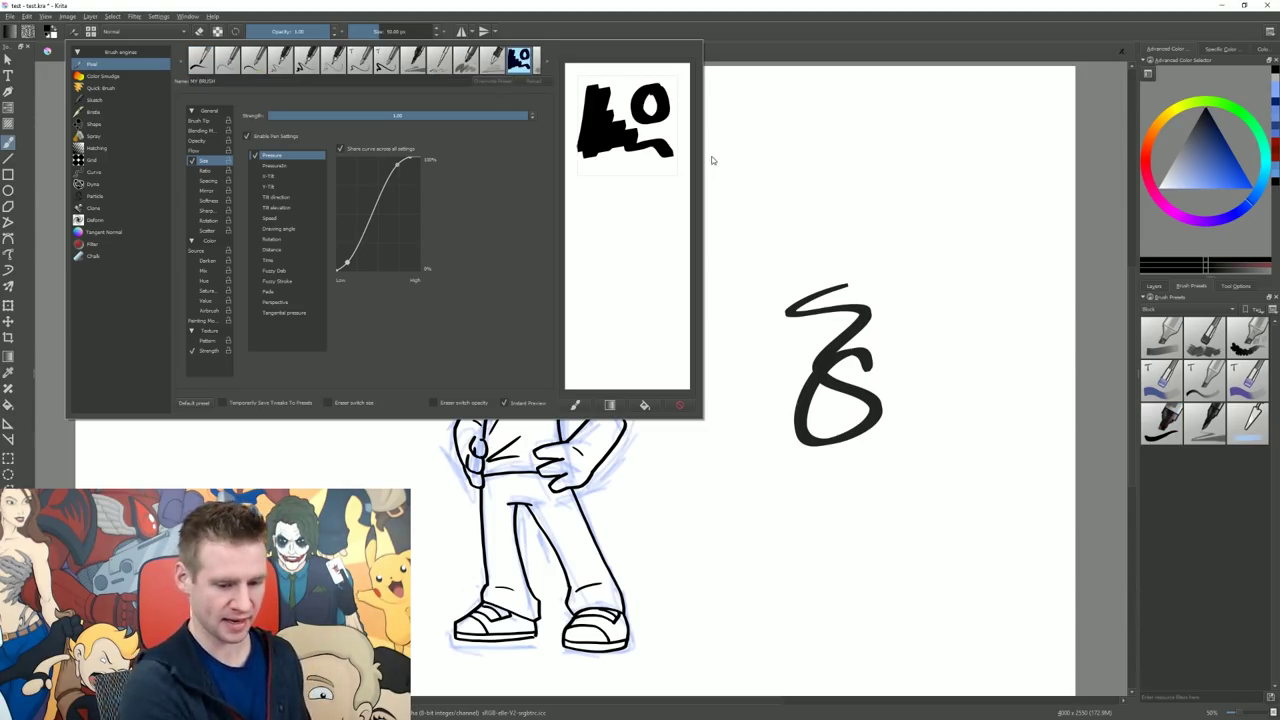
pyautogui.click(1201, 310)
# - Show all presets, assign MY BRUSH to the <3 tag, and filter the preset list to <3
pyautogui.click(1156, 289)
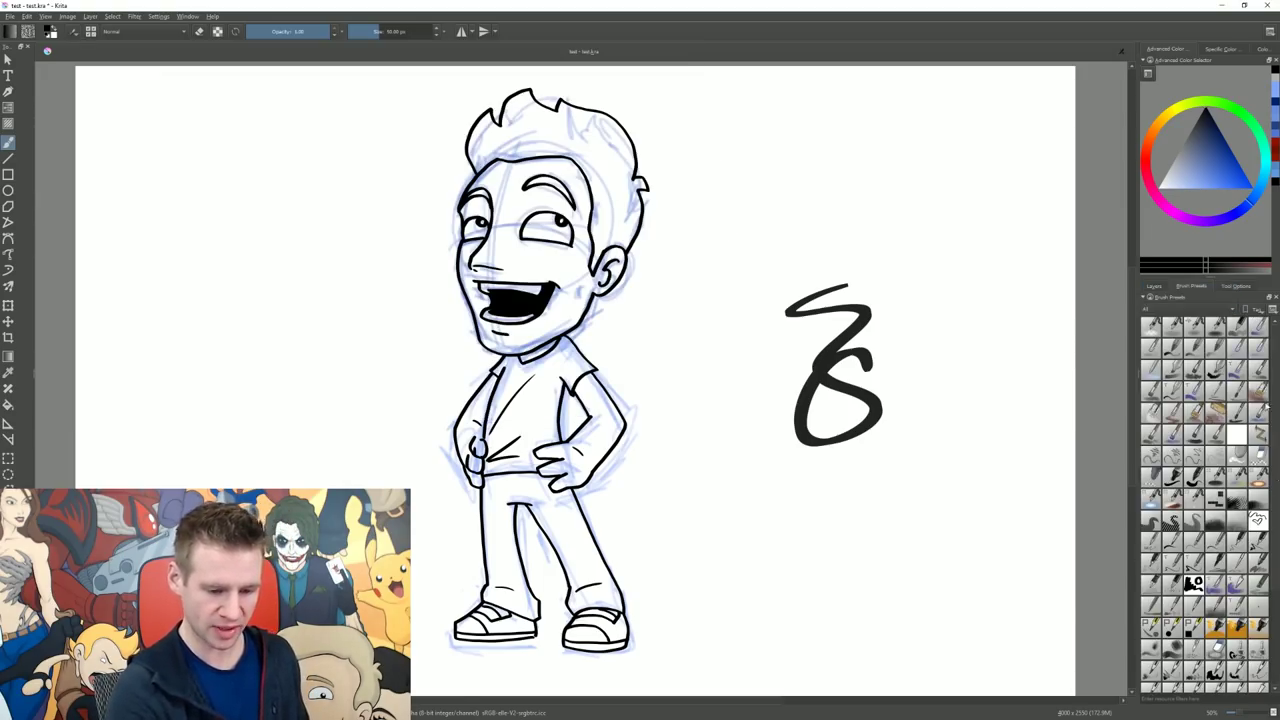
pyautogui.scroll(-3, 1276, 512)
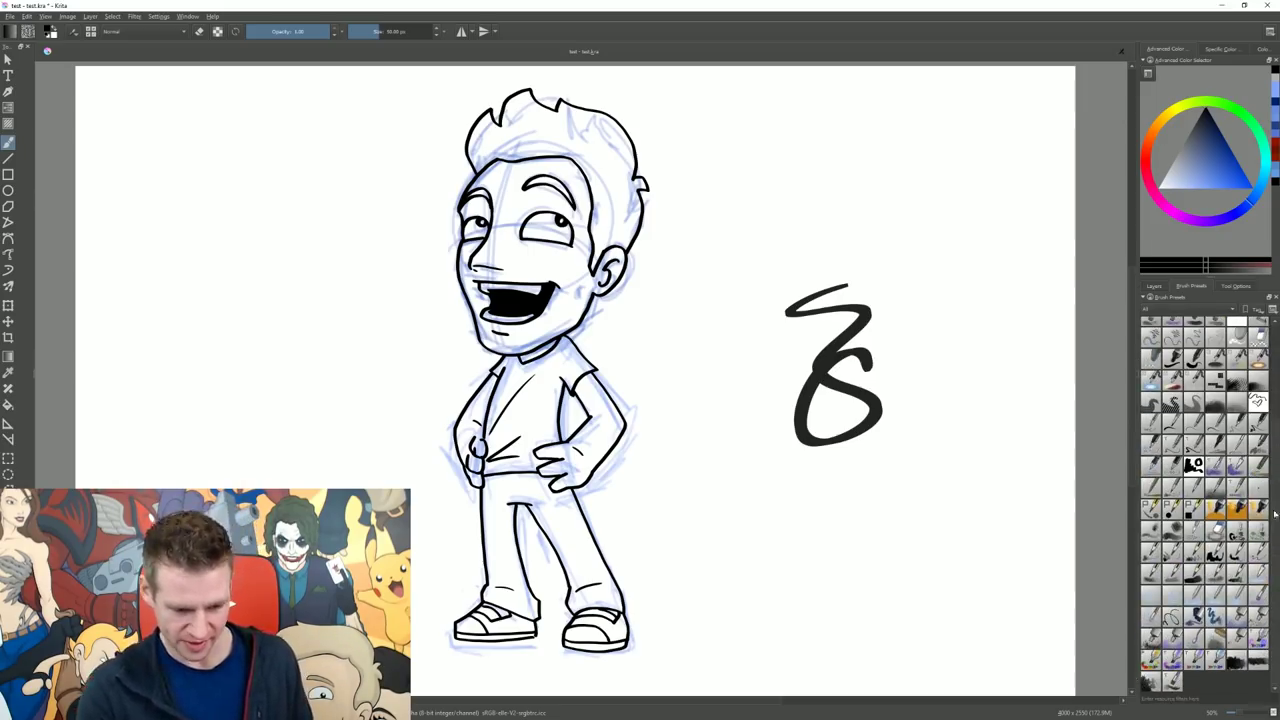
pyautogui.rightClick(1194, 463)
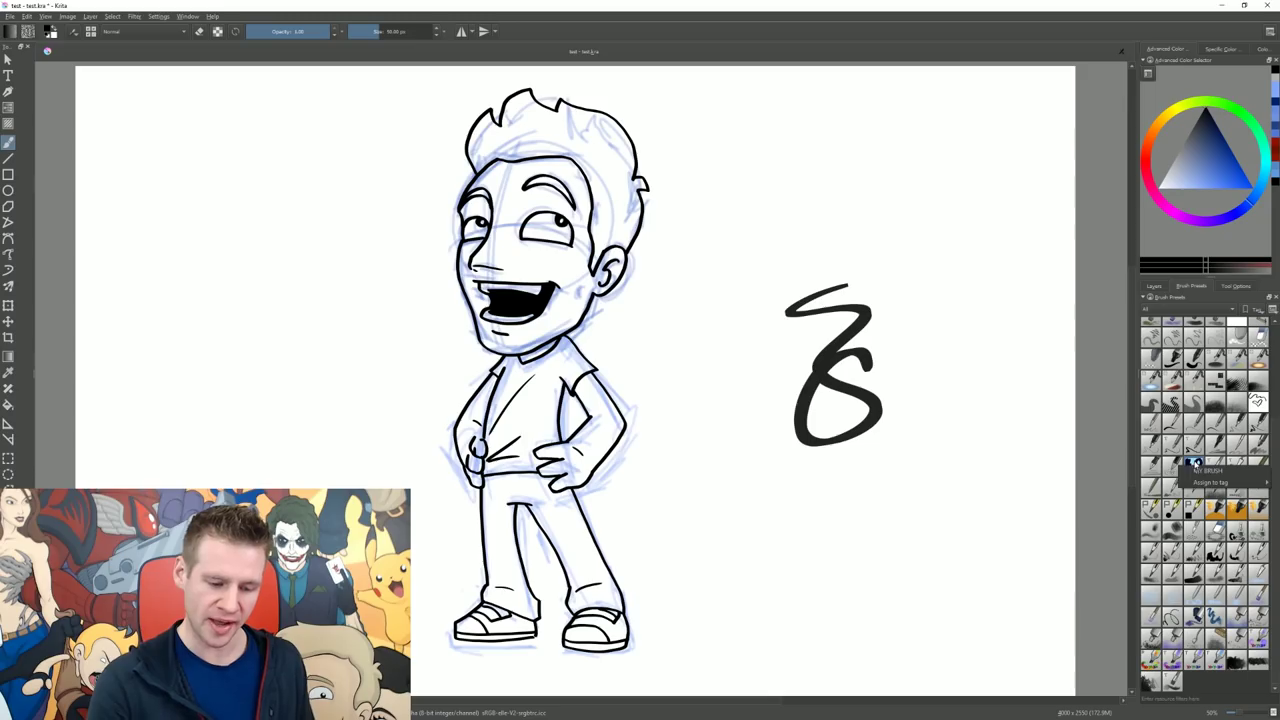
pyautogui.moveTo(1207, 483)
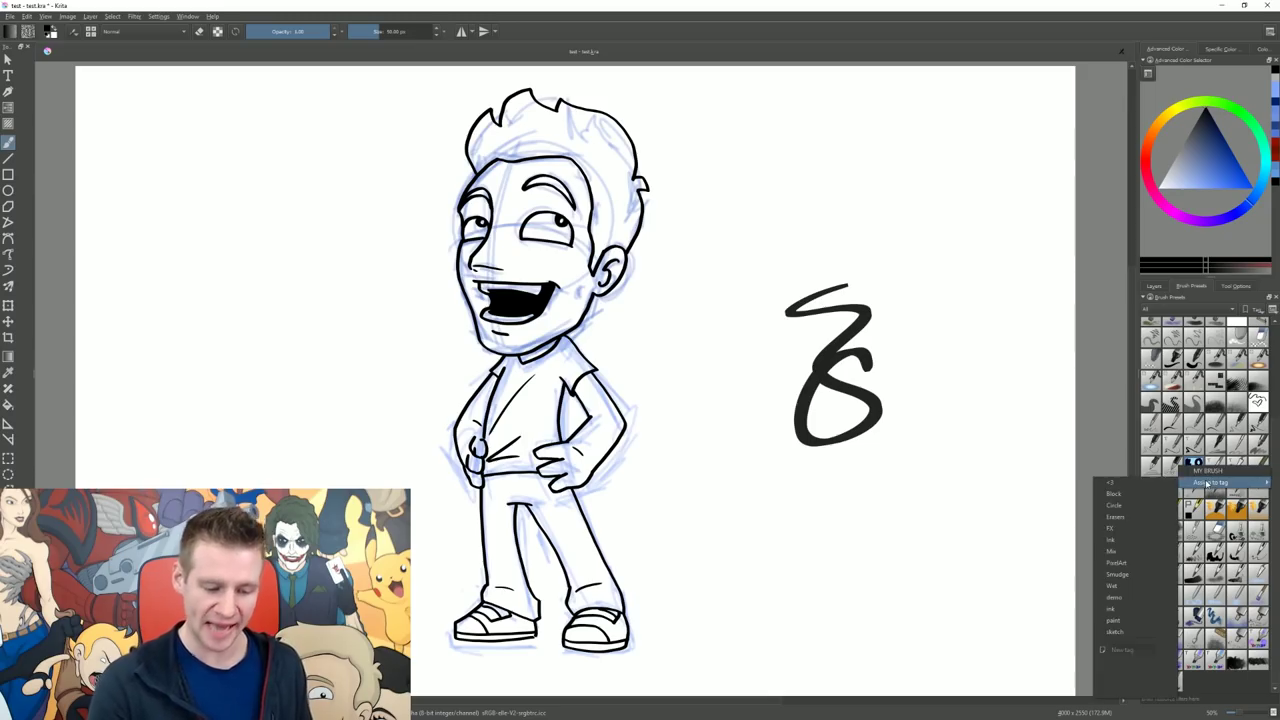
pyautogui.click(1124, 486)
pyautogui.click(1174, 311)
pyautogui.click(1152, 322)
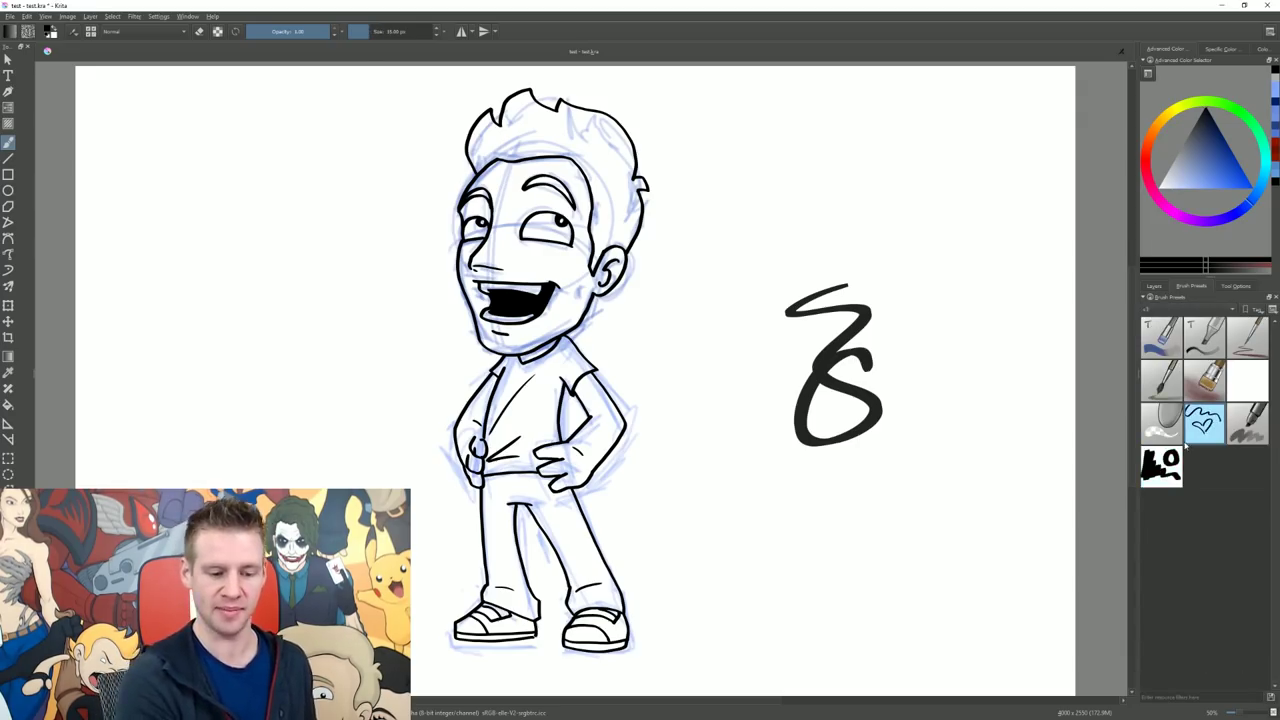
# - Test <3 brushes: a wide grey textured stroke, thin grey scribbles, and a thick black stroke
pyautogui.click(1205, 378)
pyautogui.moveTo(907, 334)
pyautogui.mouseDown()
pyautogui.moveTo(930, 460)
pyautogui.moveTo(960, 470)
pyautogui.mouseUp()
pyautogui.press('/')
pyautogui.moveTo(873, 237)
pyautogui.mouseDown()
pyautogui.moveTo(920, 316)
pyautogui.moveTo(972, 217)
pyautogui.moveTo(864, 213)
pyautogui.moveTo(1025, 272)
pyautogui.mouseUp()
pyautogui.press('/')
pyautogui.press('/')
pyautogui.moveTo(825, 245)
pyautogui.mouseDown()
pyautogui.moveTo(869, 290)
pyautogui.moveTo(961, 340)
pyautogui.moveTo(968, 392)
pyautogui.mouseUp()
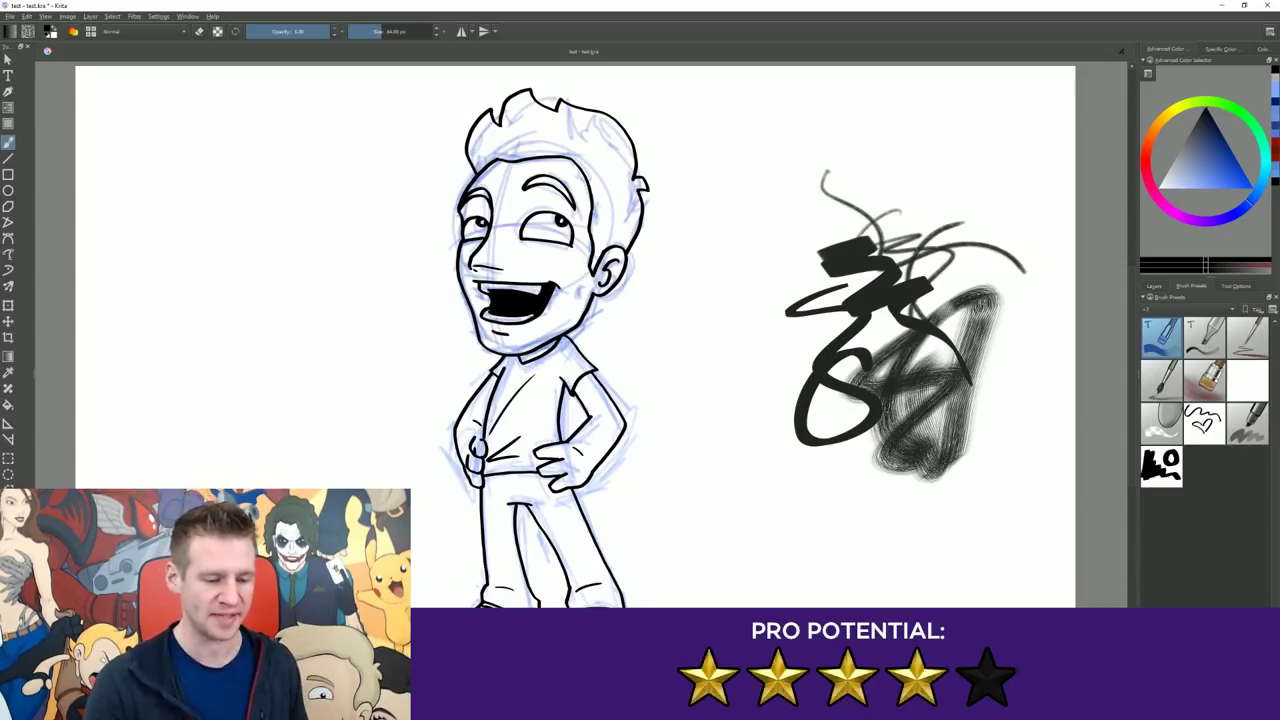
# - Hide Layer 4 (sketch and scribbles) and Layer 5 (line art) in the Layers docker
pyautogui.click(1155, 286)
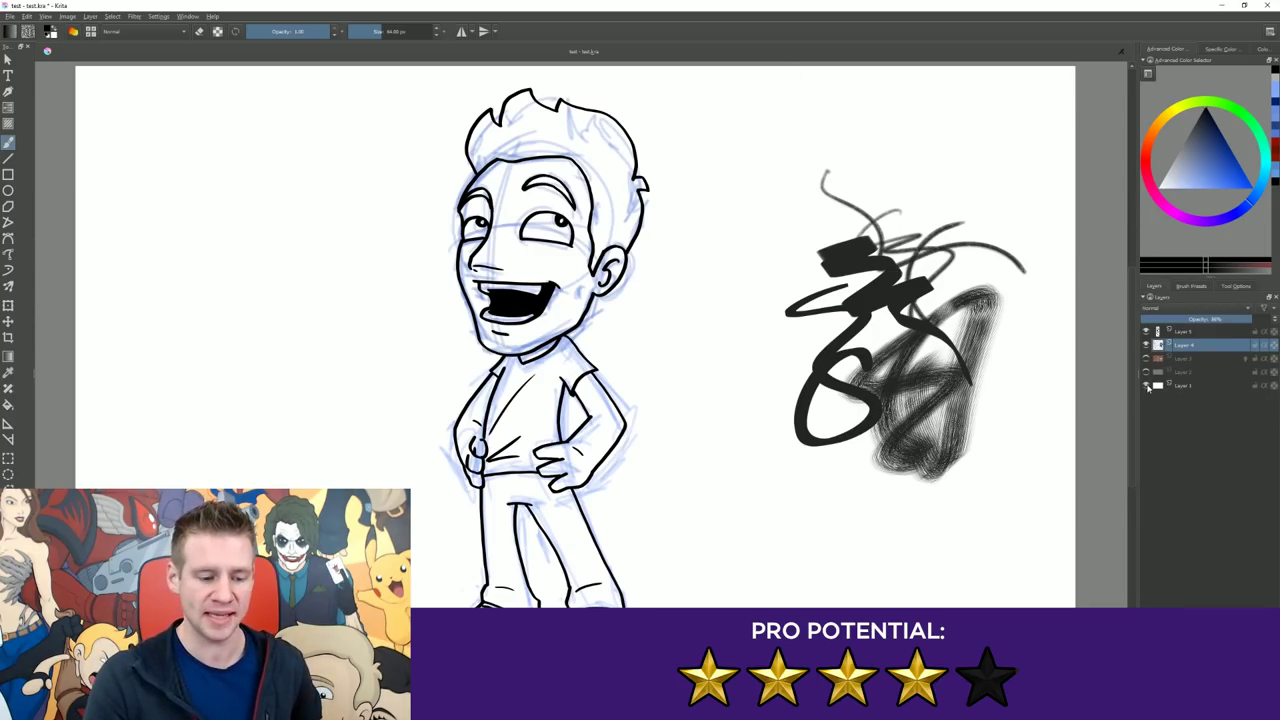
pyautogui.moveTo(1147, 345)
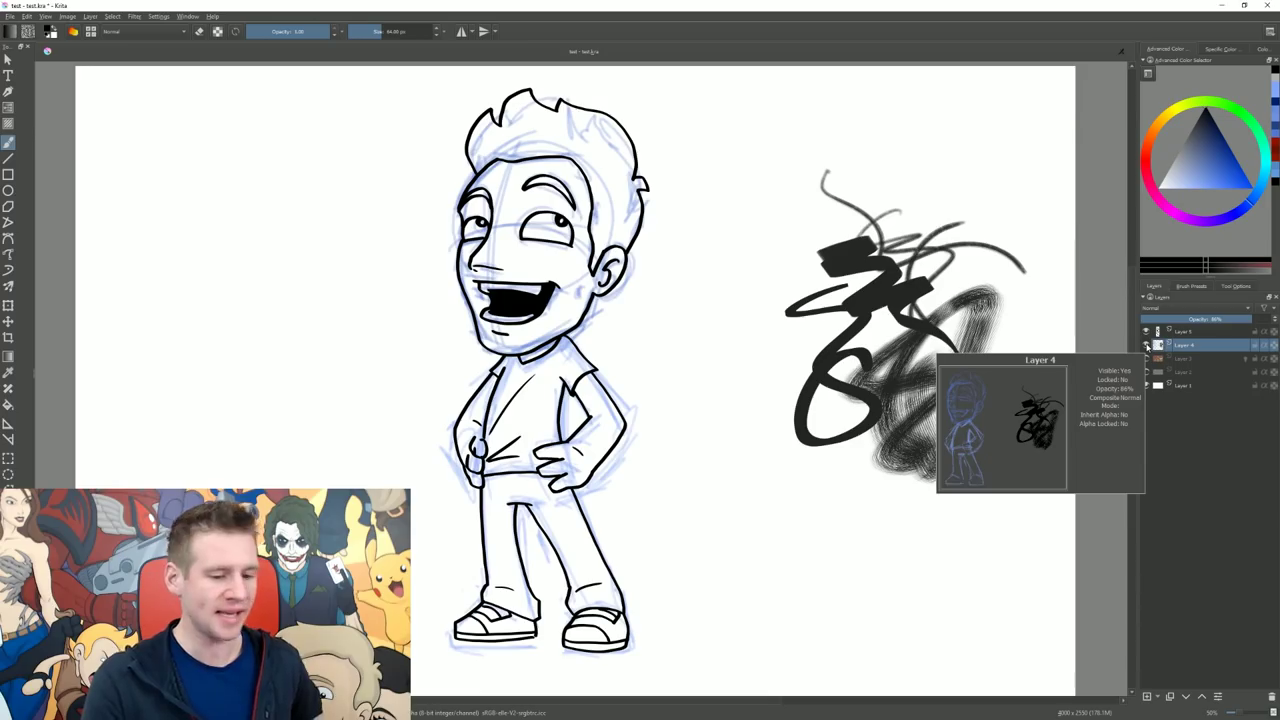
pyautogui.click(1147, 345)
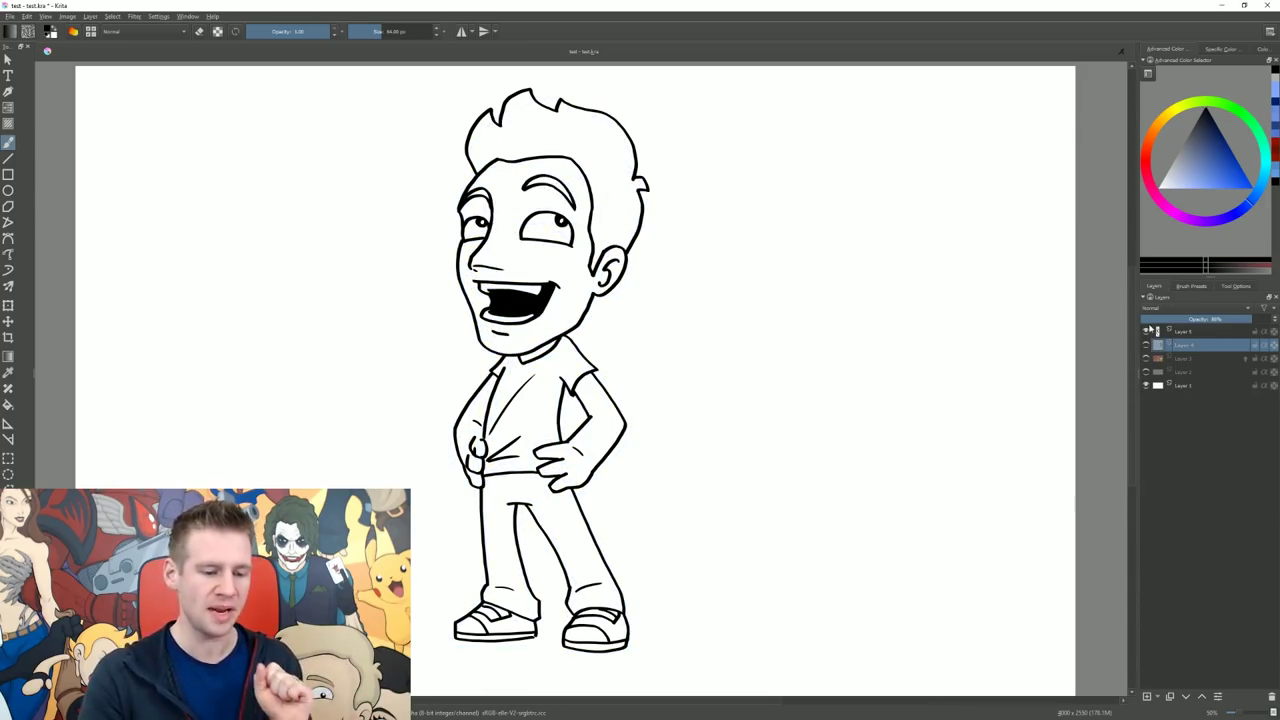
pyautogui.click(1147, 331)
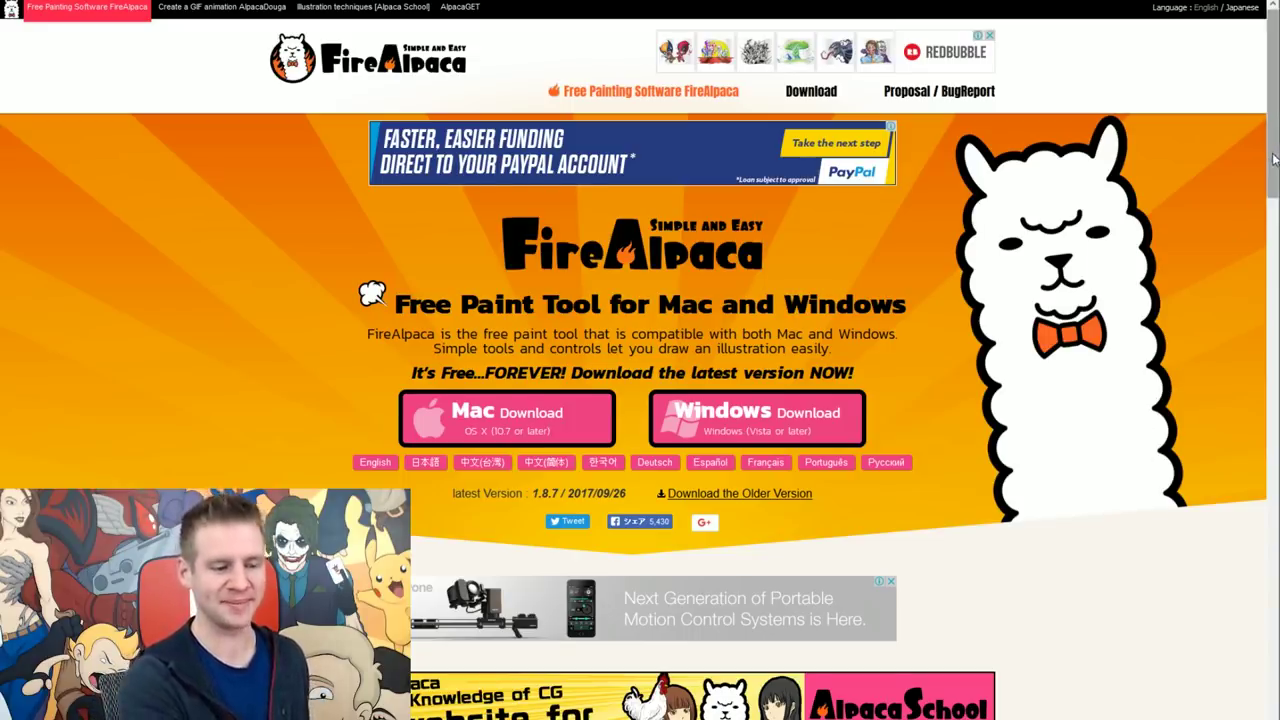
# - Scroll back to the top of the FireAlpaca download page
pyautogui.moveTo(1270, 158); pyautogui.dragTo(1250, 228)
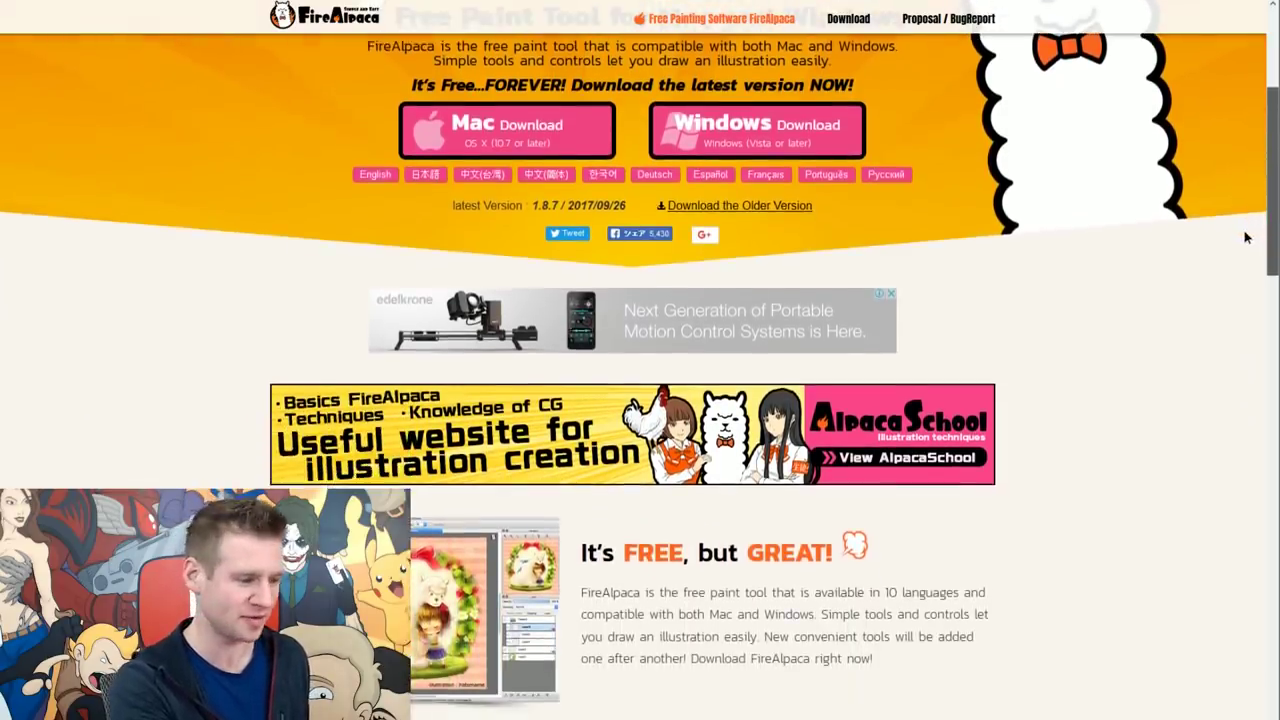
pyautogui.scroll(5, 1246, 237)
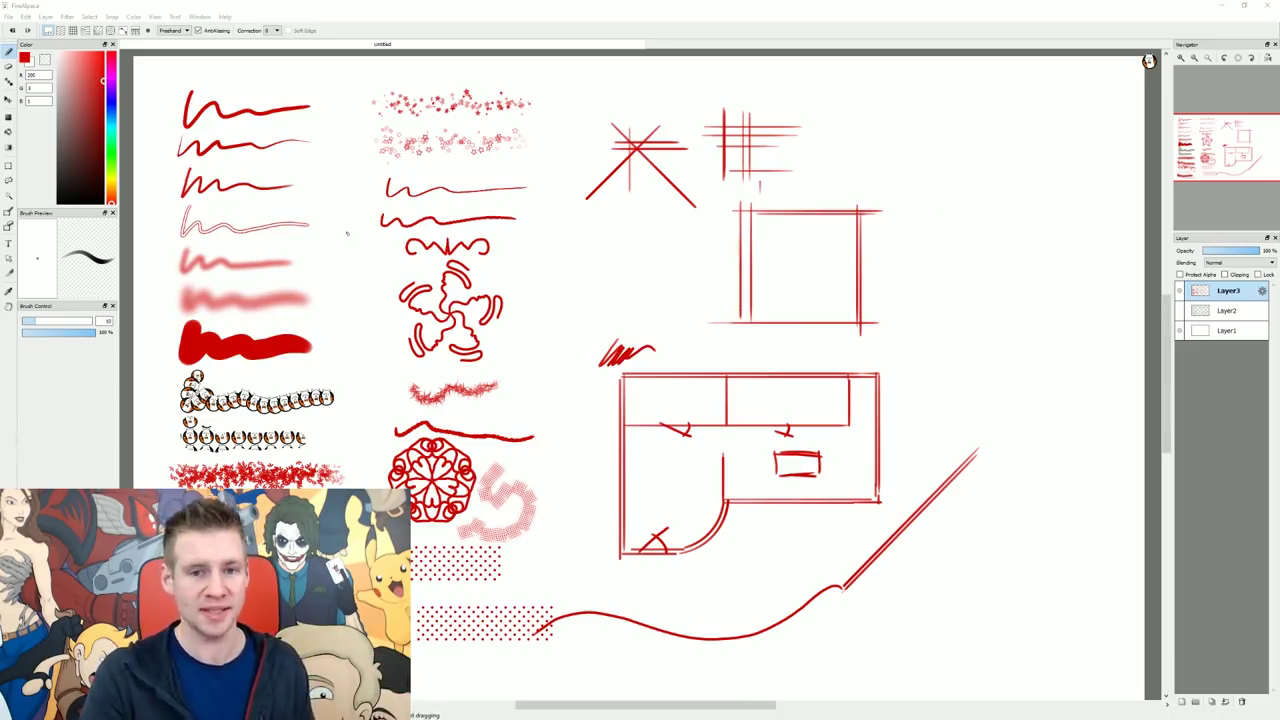
# - Look through FireAlpaca's Color, Snap and neighbouring menus without changing any settings
pyautogui.click(134, 17)
pyautogui.press('Escape')
pyautogui.click(112, 17)
pyautogui.click(200, 17)
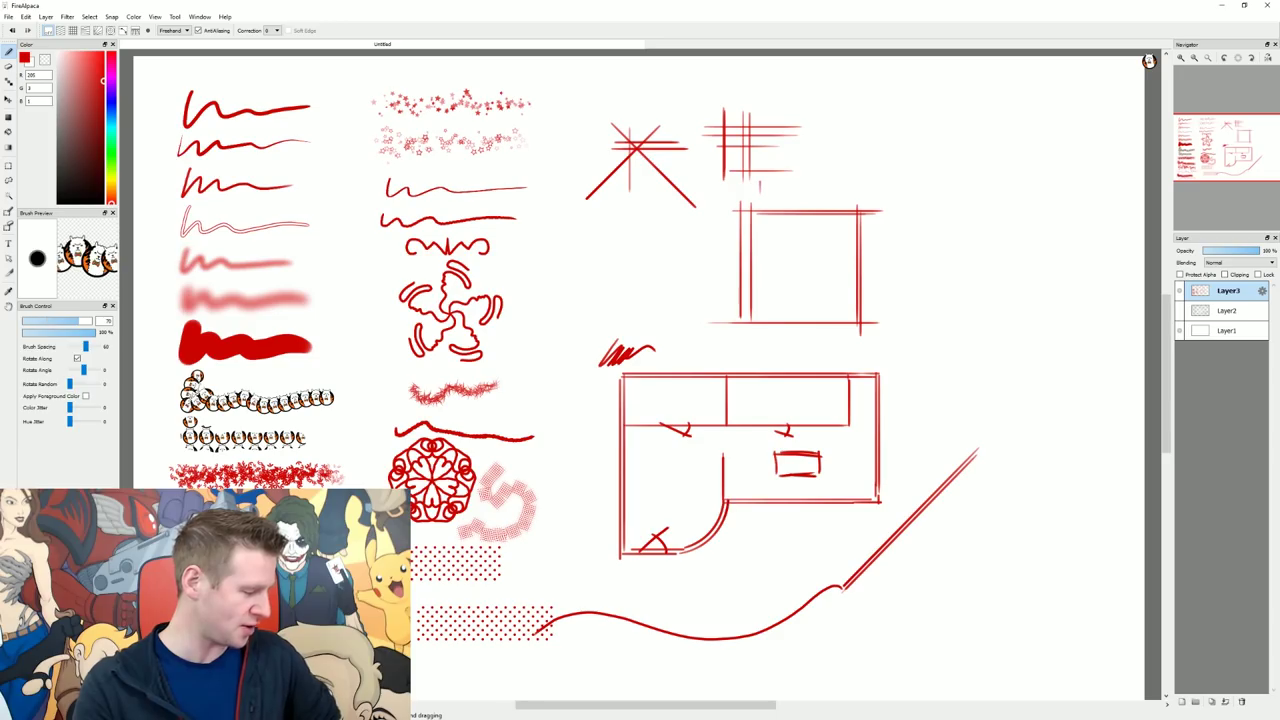
# - Select the size-100 cat-face stamp brush and stamp two faces plus a trail near the floor plan
pyautogui.click(95, 321)
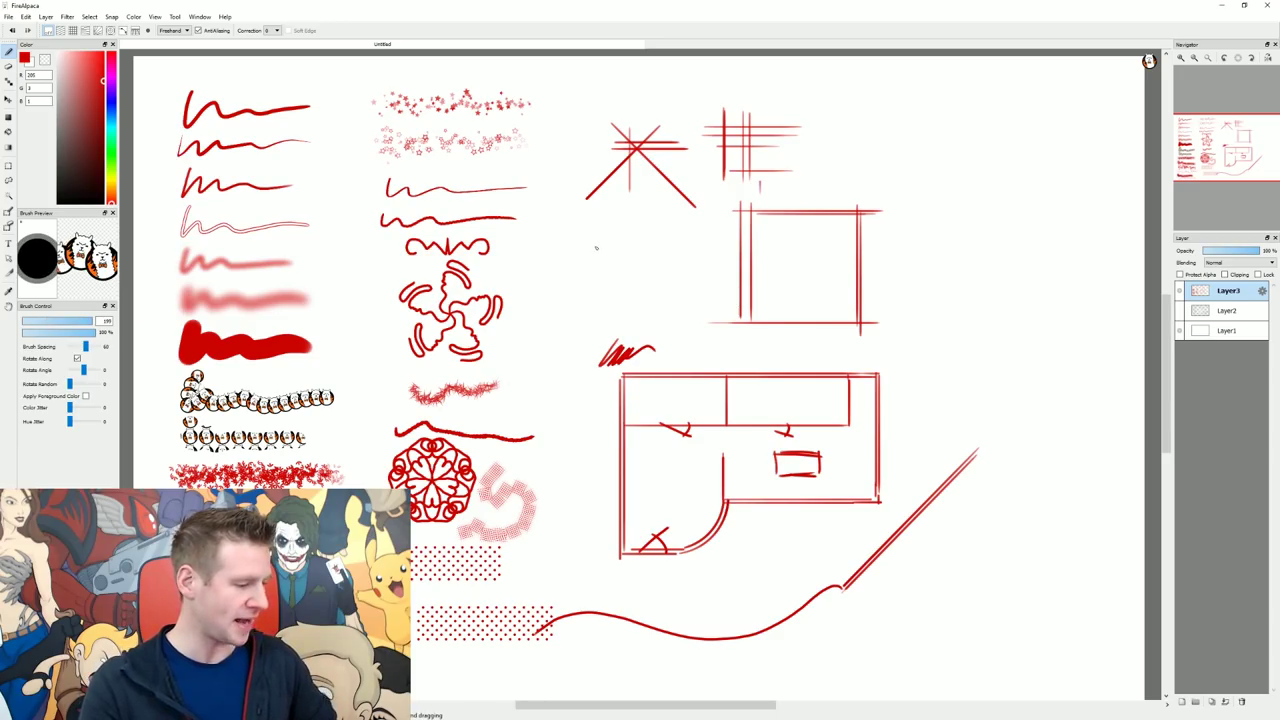
pyautogui.click(600, 271)
pyautogui.click(639, 321)
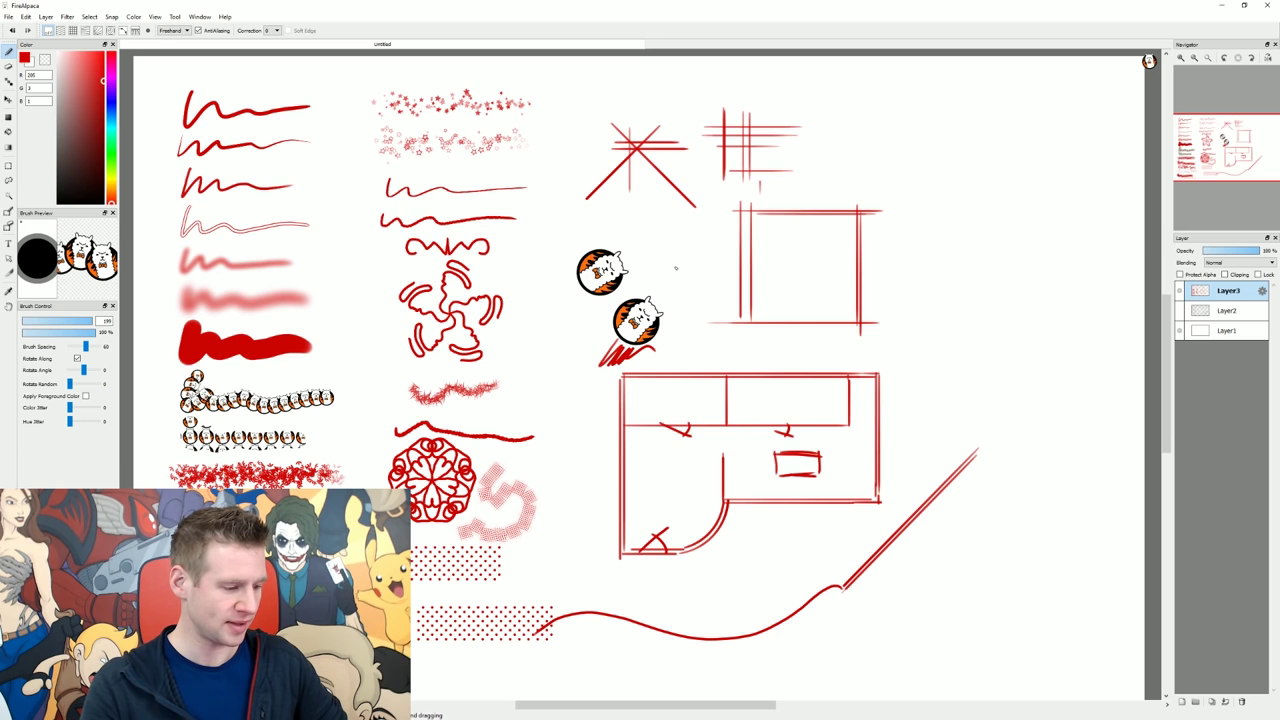
pyautogui.moveTo(675, 257)
pyautogui.mouseDown()
pyautogui.moveTo(629, 337)
pyautogui.moveTo(433, 345)
pyautogui.moveTo(340, 288)
pyautogui.mouseUp()
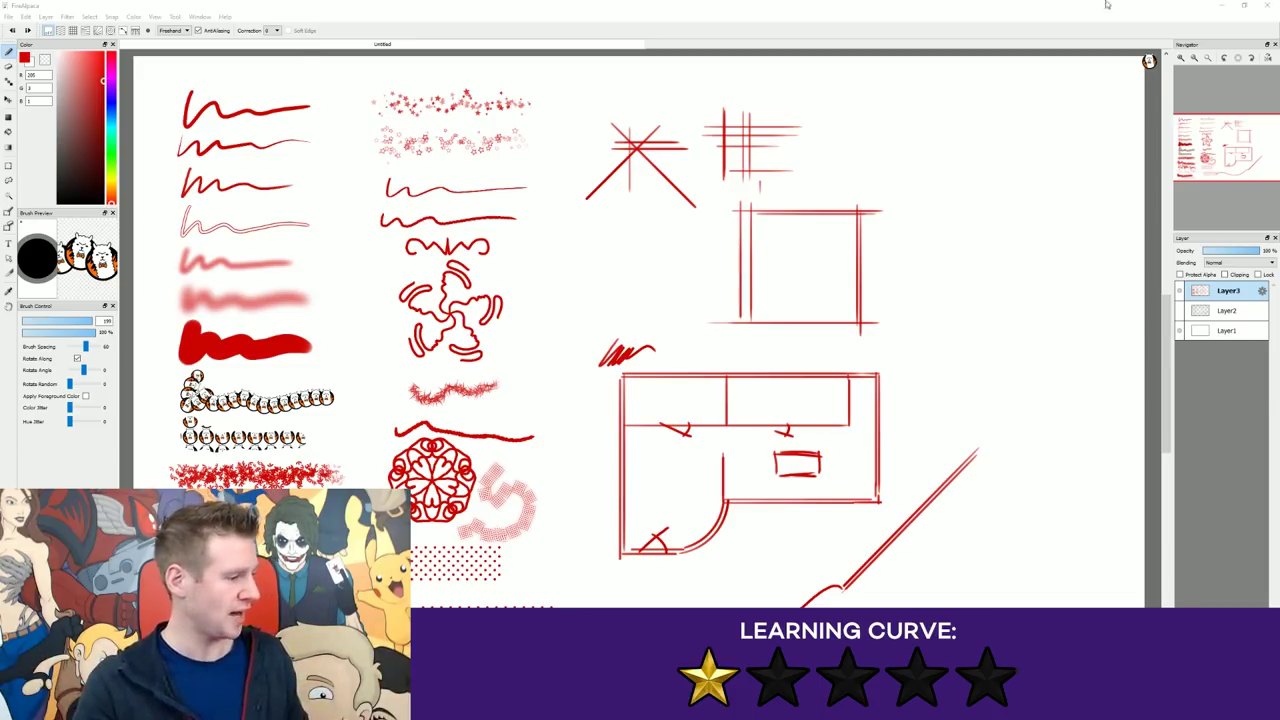
pyautogui.click(225, 17)
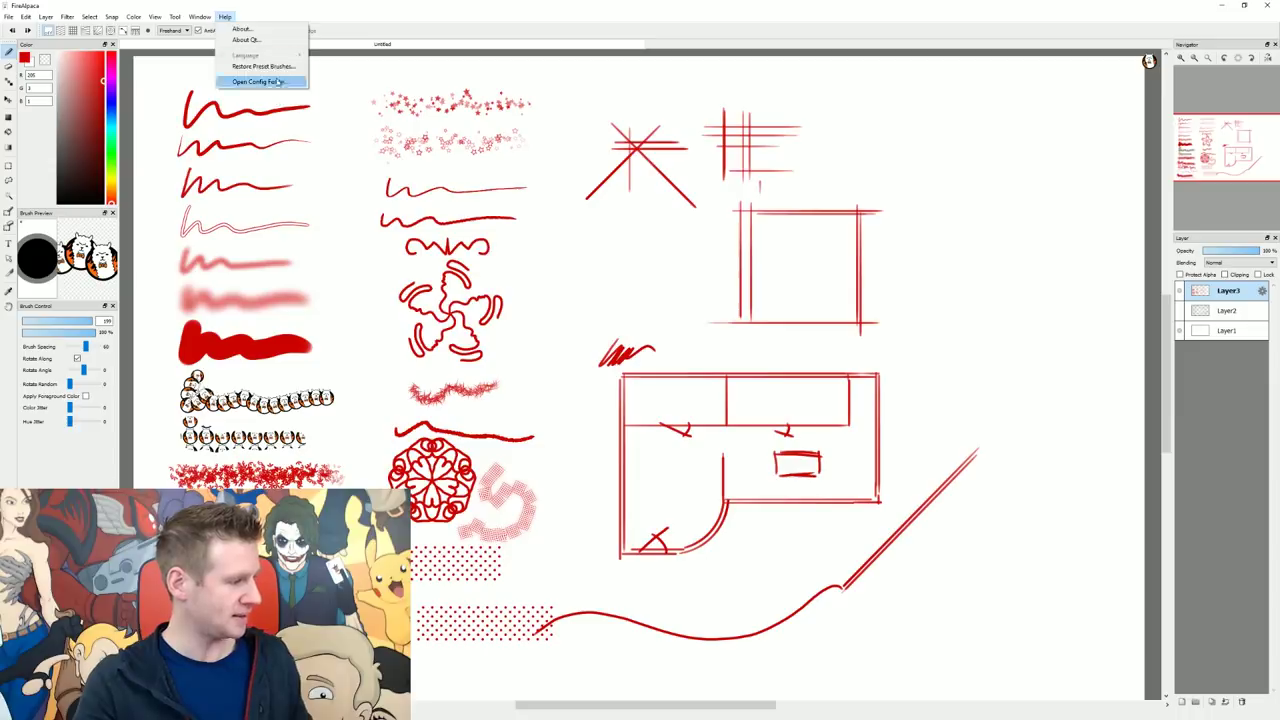
pyautogui.click(327, 14)
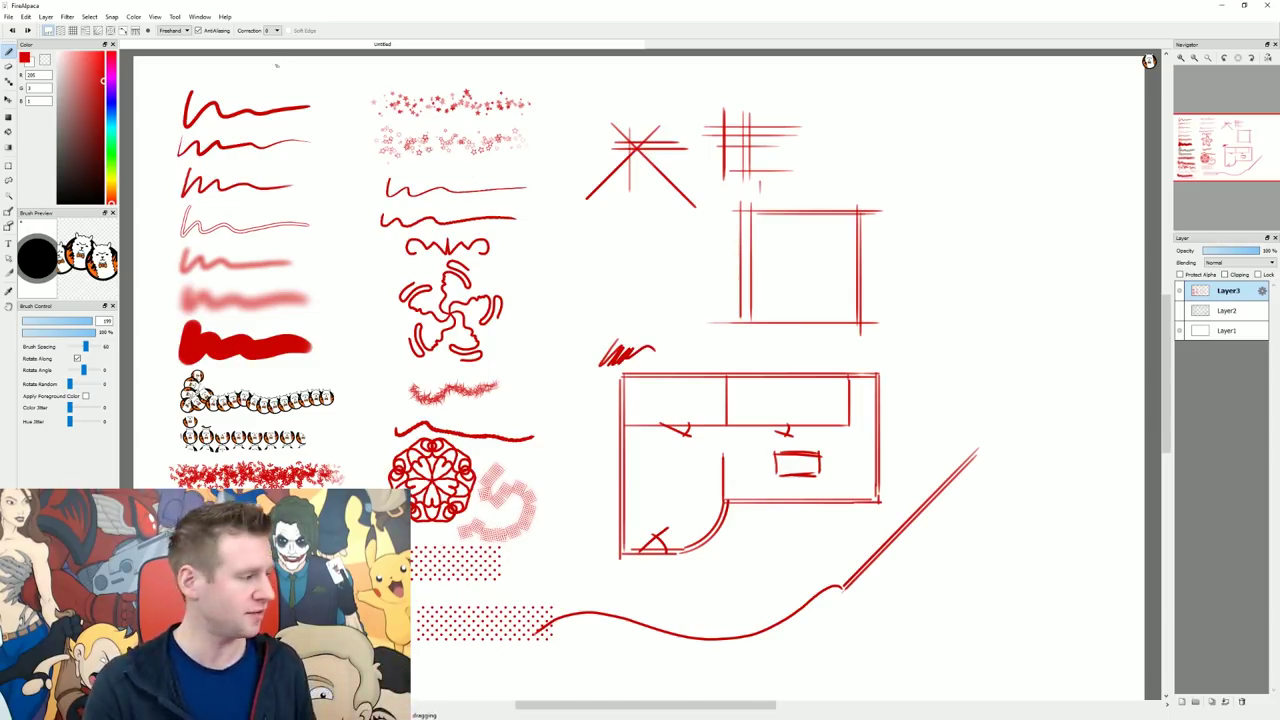
# - Try the radial and parallel snap guides with straight strokes, undoing the extra higher line
pyautogui.click(74, 31)
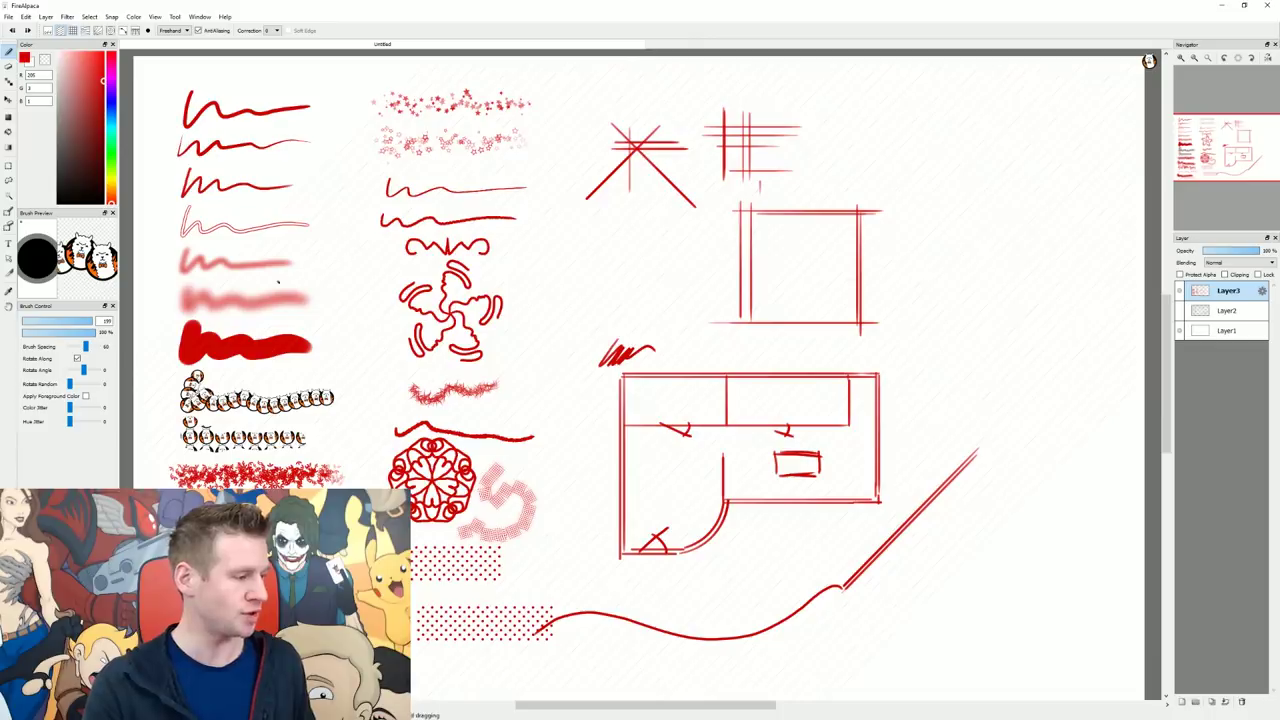
pyautogui.click(98, 31)
pyautogui.click(86, 31)
pyautogui.moveTo(668, 368)
pyautogui.mouseDown()
pyautogui.moveTo(725, 327)
pyautogui.moveTo(753, 332)
pyautogui.moveTo(746, 303)
pyautogui.moveTo(868, 395)
pyautogui.moveTo(995, 387)
pyautogui.mouseUp()
pyautogui.moveTo(700, 384)
pyautogui.mouseDown()
pyautogui.moveTo(1035, 373)
pyautogui.moveTo(996, 354)
pyautogui.moveTo(1052, 350)
pyautogui.mouseUp()
pyautogui.hotkey('ctrl', 'z')
pyautogui.hotkey('ctrl', 'z')
pyautogui.hotkey('ctrl', 'z')
pyautogui.hotkey('ctrl', 'z')
pyautogui.hotkey('ctrl', 'z')
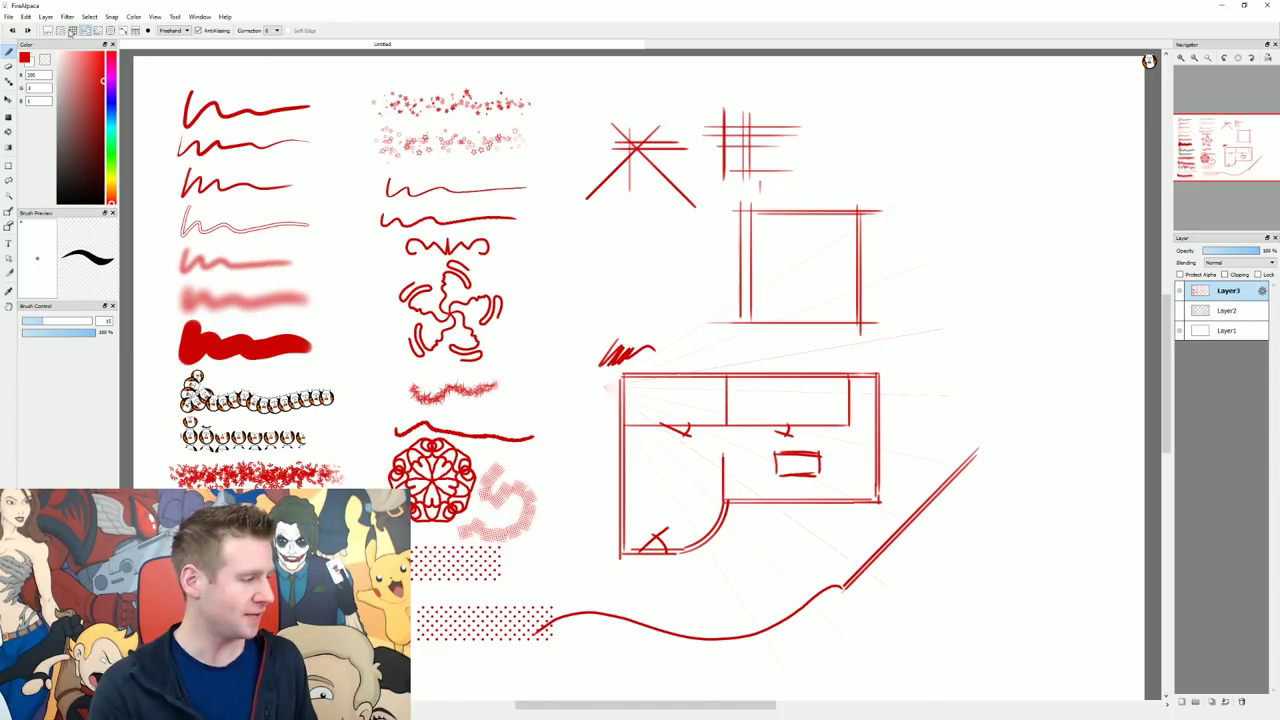
# - Enable grid snapping and draw straight vertical and horizontal red lines right of the rectangle
pyautogui.click(72, 31)
pyautogui.moveTo(895, 258); pyautogui.dragTo(894, 432)
pyautogui.moveTo(909, 256); pyautogui.dragTo(909, 428)
pyautogui.moveTo(968, 274); pyautogui.dragTo(1090, 274)
pyautogui.moveTo(1034, 232); pyautogui.dragTo(1034, 395)
pyautogui.moveTo(862, 361); pyautogui.dragTo(1145, 361)
pyautogui.moveTo(866, 342); pyautogui.dragTo(1058, 342)
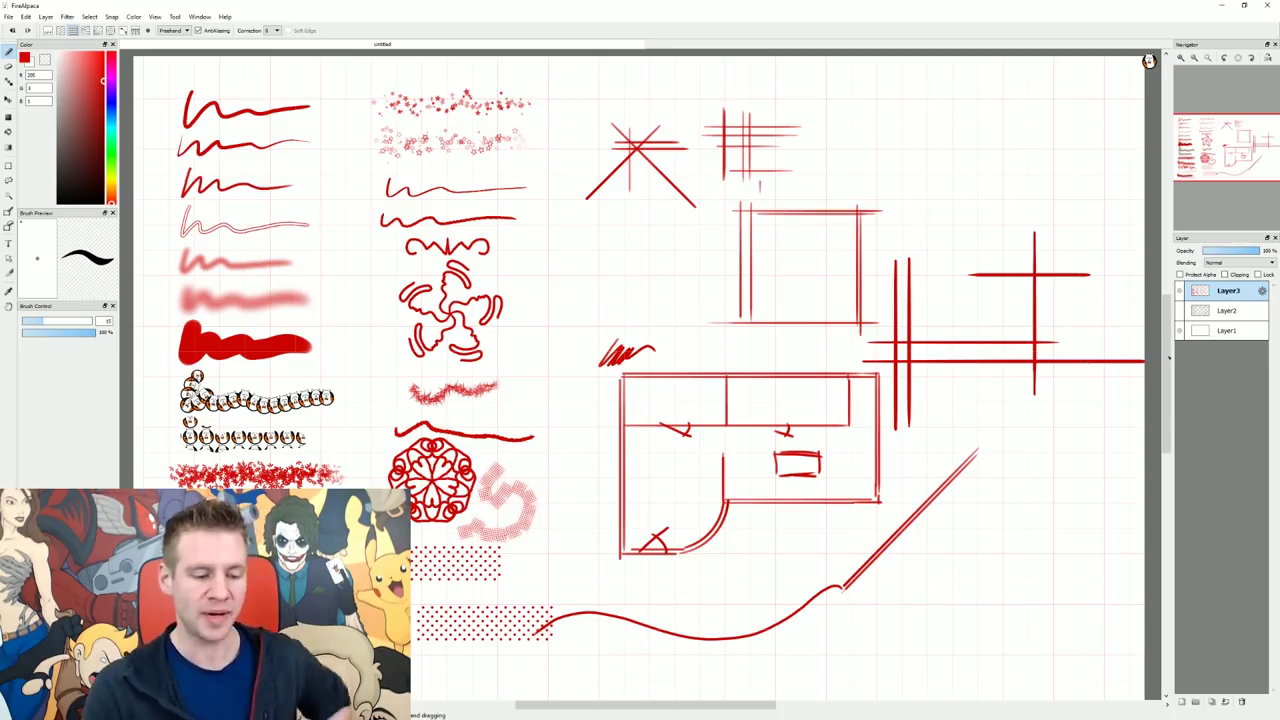
# - Hide and then reshow Layer3's red test strokes to compare them against the black circles
pyautogui.click(1180, 290)
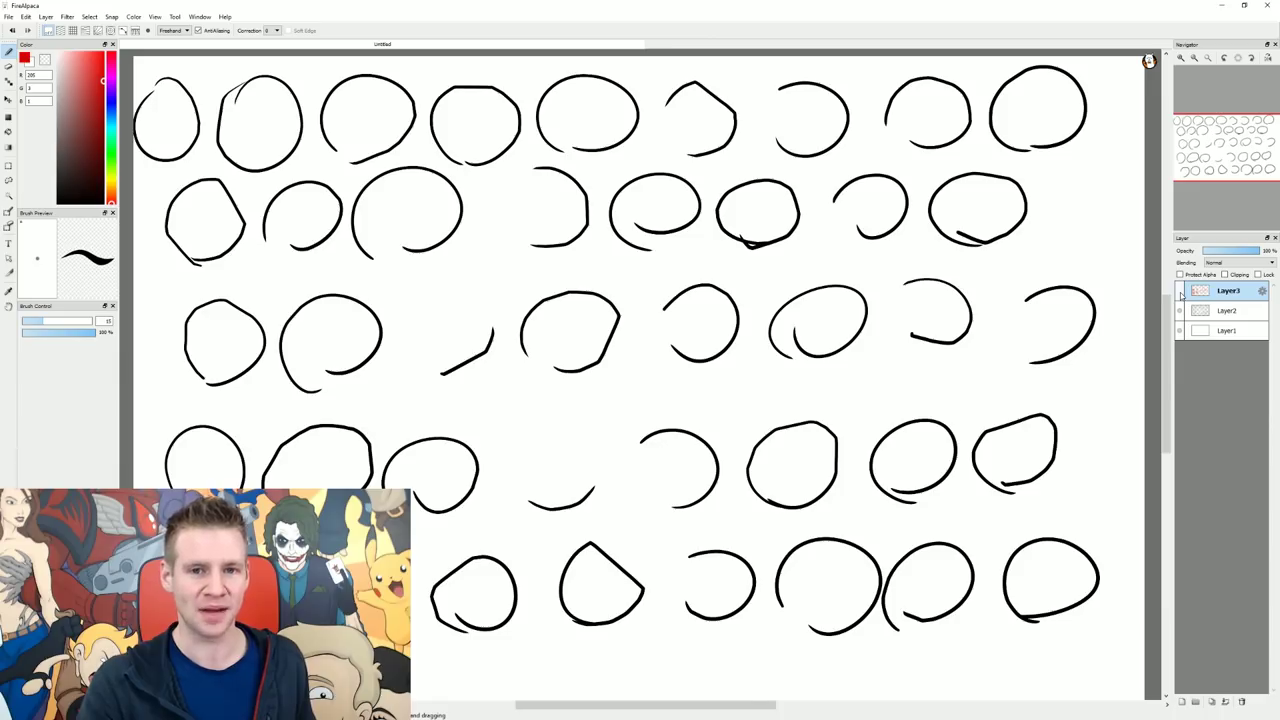
pyautogui.click(1180, 292)
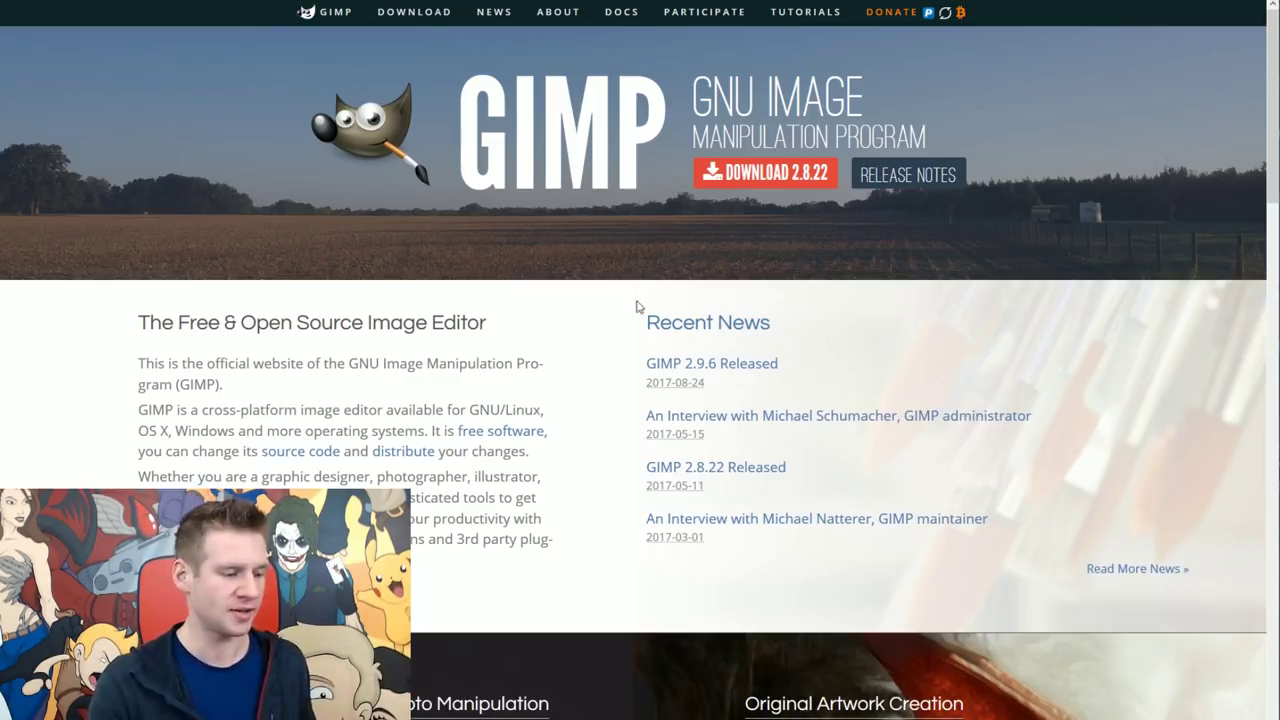
# - Scroll the GIMP homepage briefly down and back up
pyautogui.scroll(-2, 1157, 489)
pyautogui.scroll(2, 1097, 486)
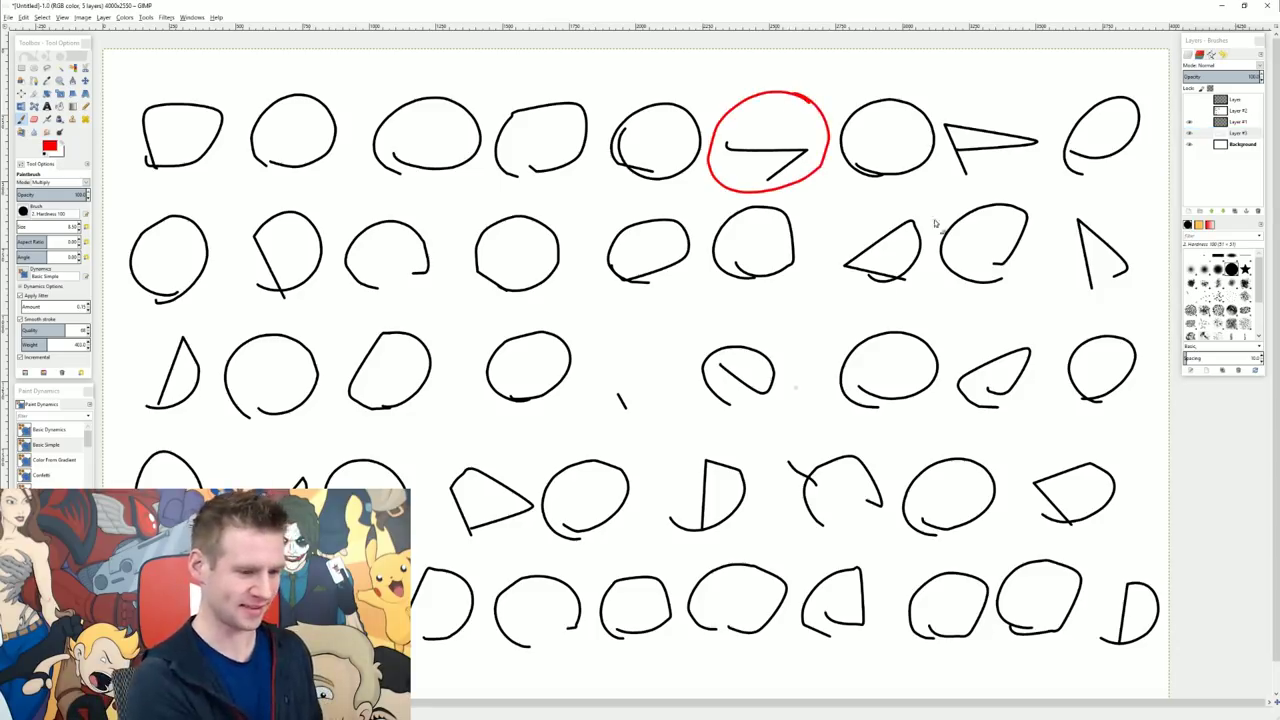
pyautogui.moveTo(1010, 98)
pyautogui.mouseDown()
pyautogui.moveTo(1038, 113)
pyautogui.moveTo(1032, 100)
pyautogui.mouseUp()
pyautogui.moveTo(648, 343); pyautogui.dragTo(660, 350)
pyautogui.moveTo(295, 438)
pyautogui.mouseDown()
pyautogui.moveTo(240, 488)
pyautogui.moveTo(278, 433)
pyautogui.mouseUp()
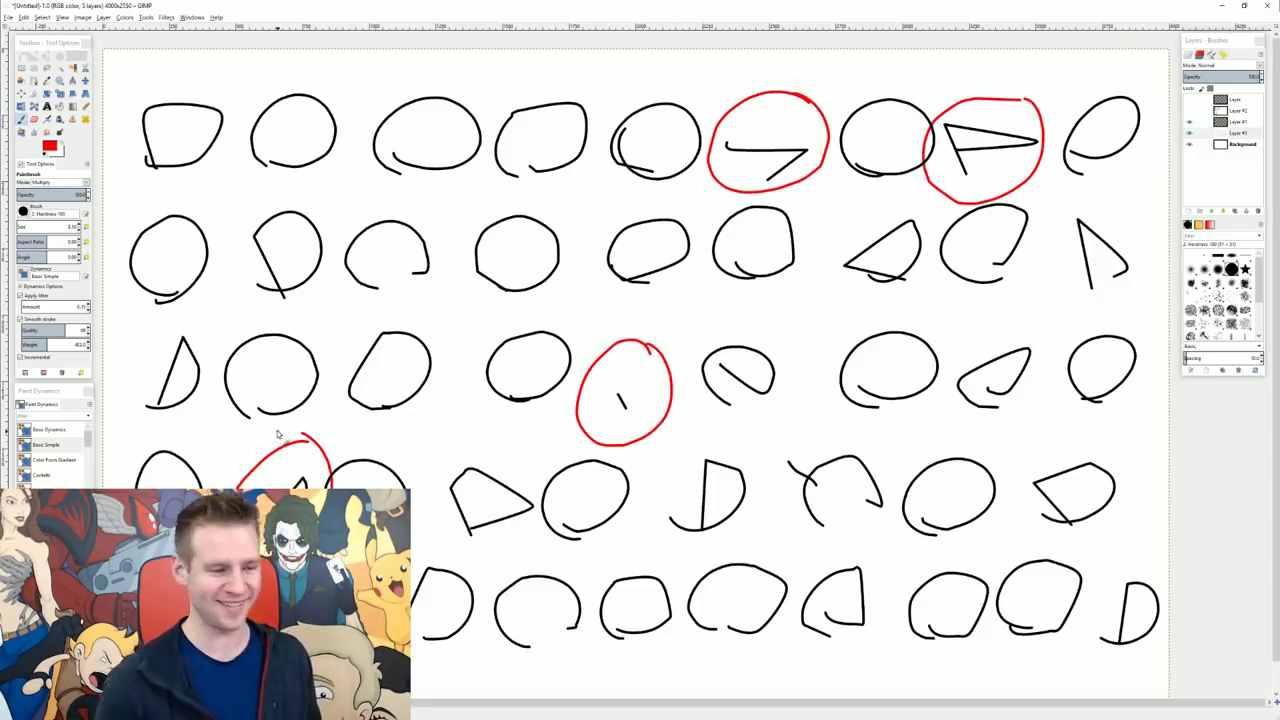
pyautogui.hotkey('ctrl', 'z')
pyautogui.hotkey('ctrl', 'z')
pyautogui.hotkey('ctrl', 'z')
pyautogui.hotkey('ctrl', 'z')
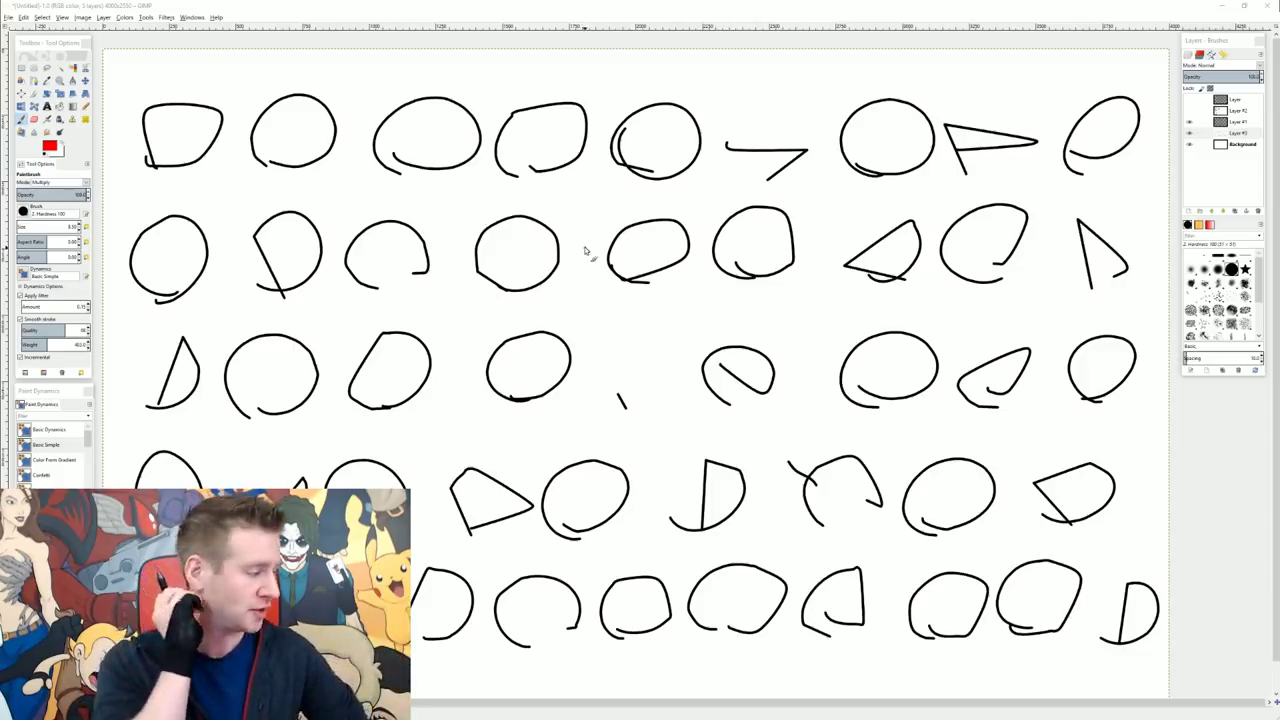
# - Make Layer #3 with the brush-stroke samples visible and select it
pyautogui.click(1189, 111)
pyautogui.click(1236, 133)
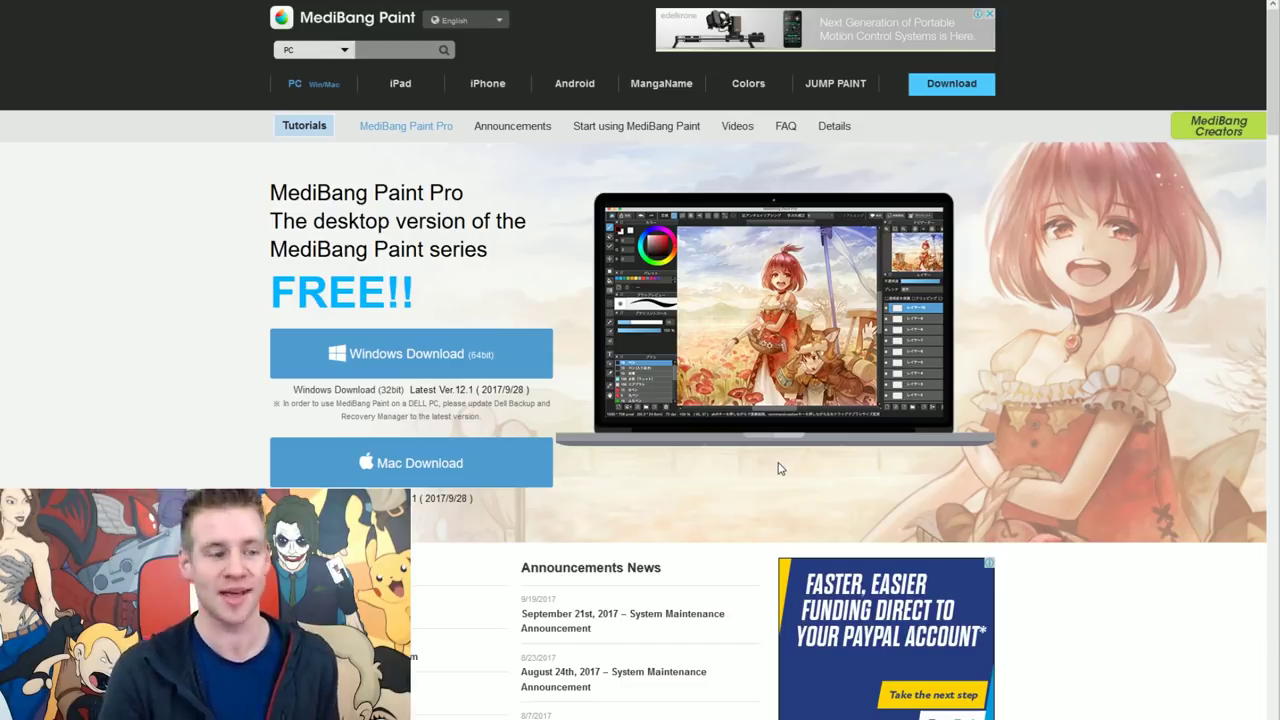
# - Scroll down through the MediBang Paint Pro page's download and feature sections, then back up
pyautogui.scroll(-10, 1129, 423)
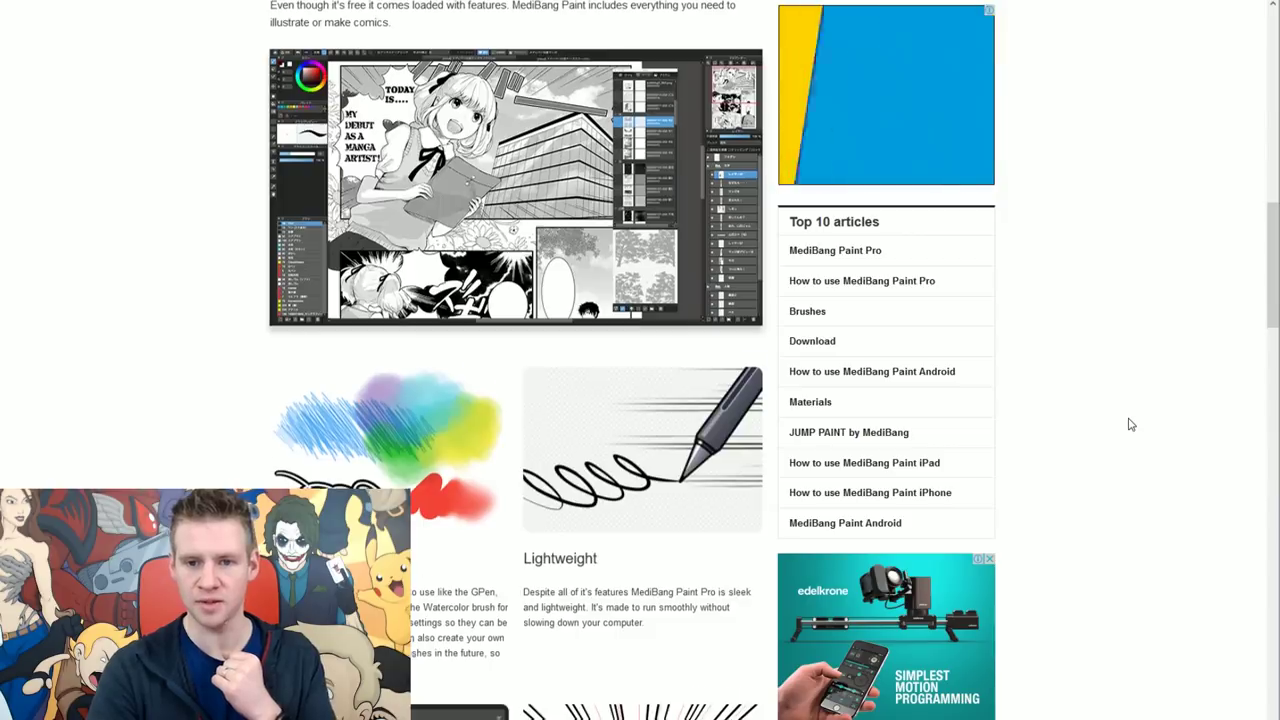
pyautogui.scroll(-10, 1135, 424)
pyautogui.scroll(6, 1134, 426)
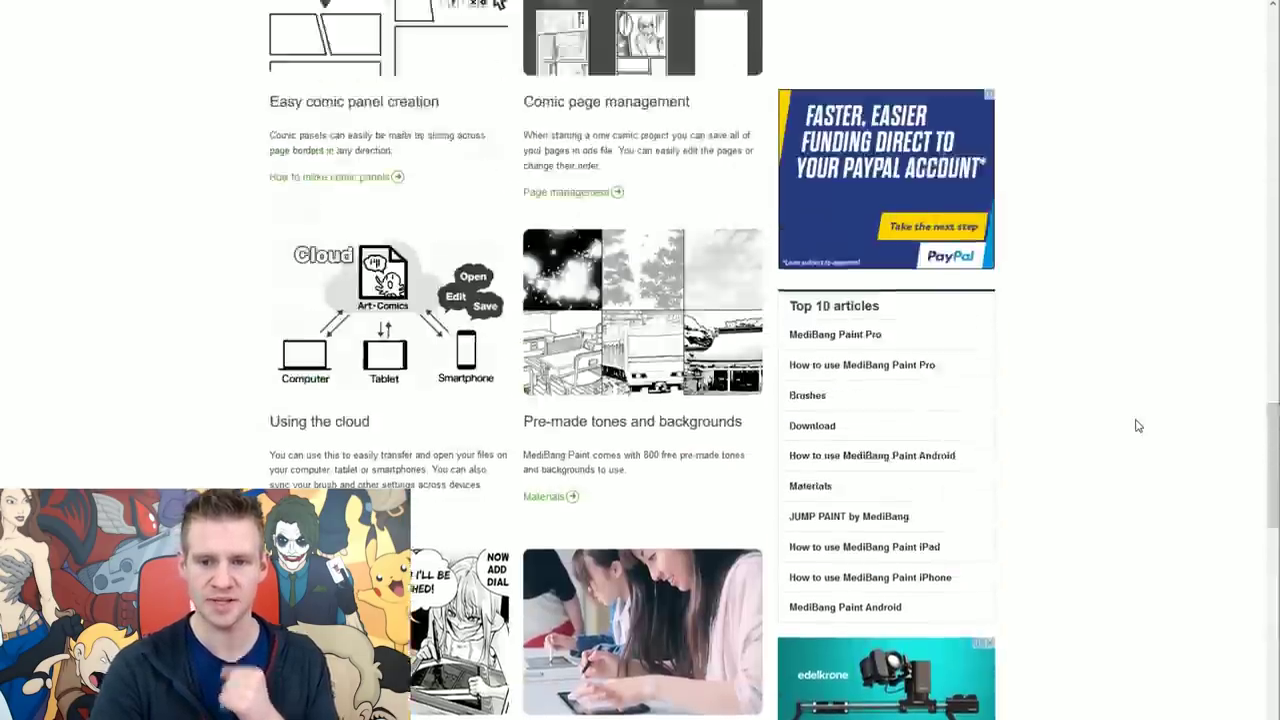
pyautogui.scroll(1, 1133, 433)
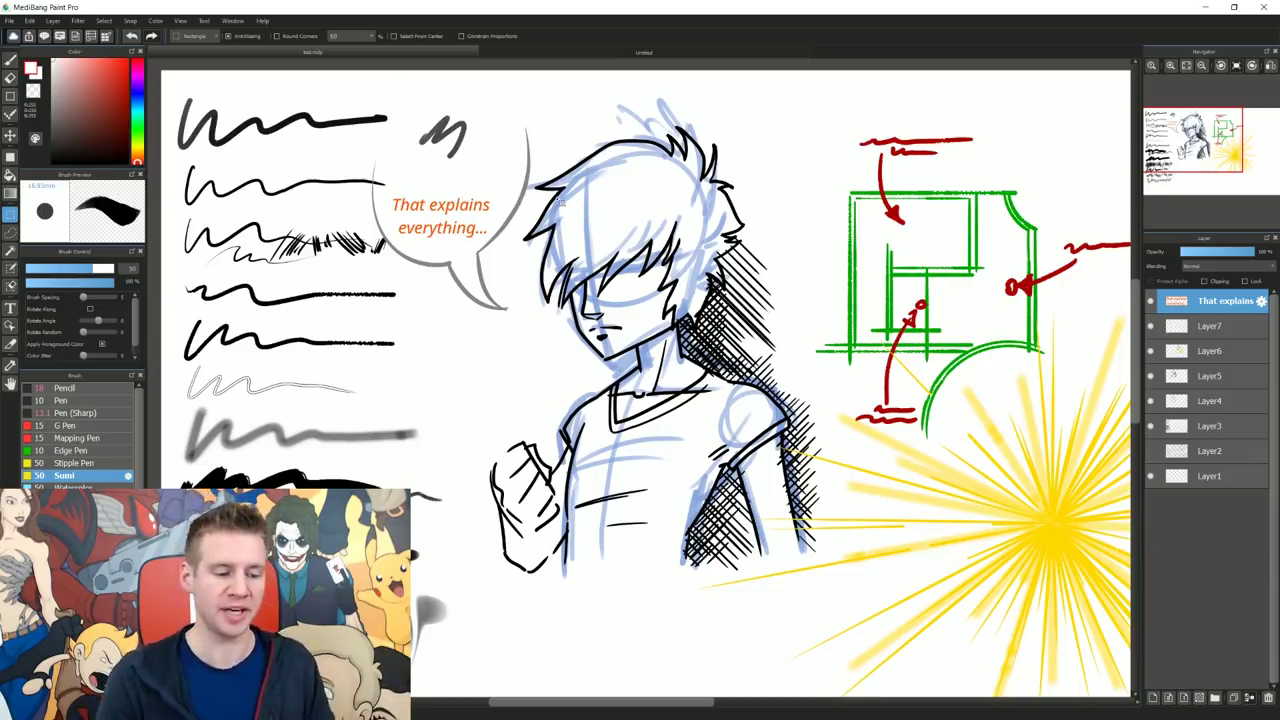
# - Pan around the character sketch, then bring up the red arcs and green scribbles document
pyautogui.moveTo(562, 200); pyautogui.dragTo(488, 152)
pyautogui.scroll(4, 983, 425)
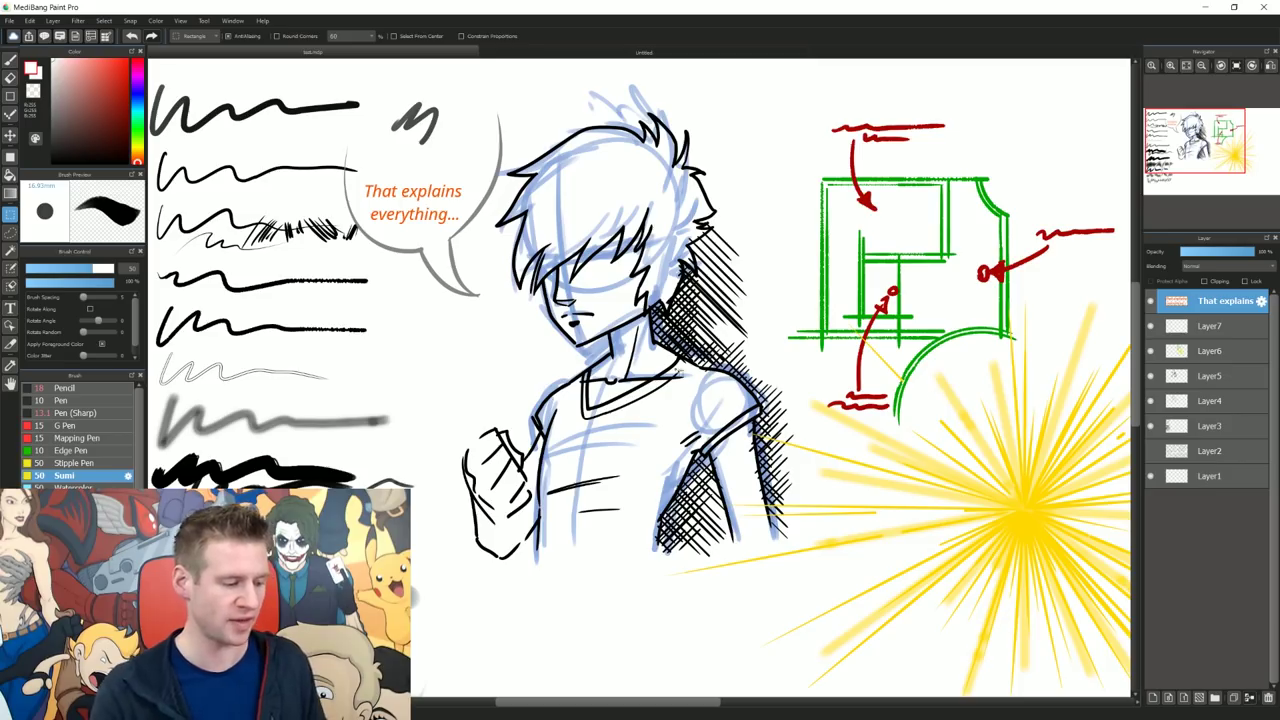
pyautogui.moveTo(718, 297); pyautogui.dragTo(762, 305)
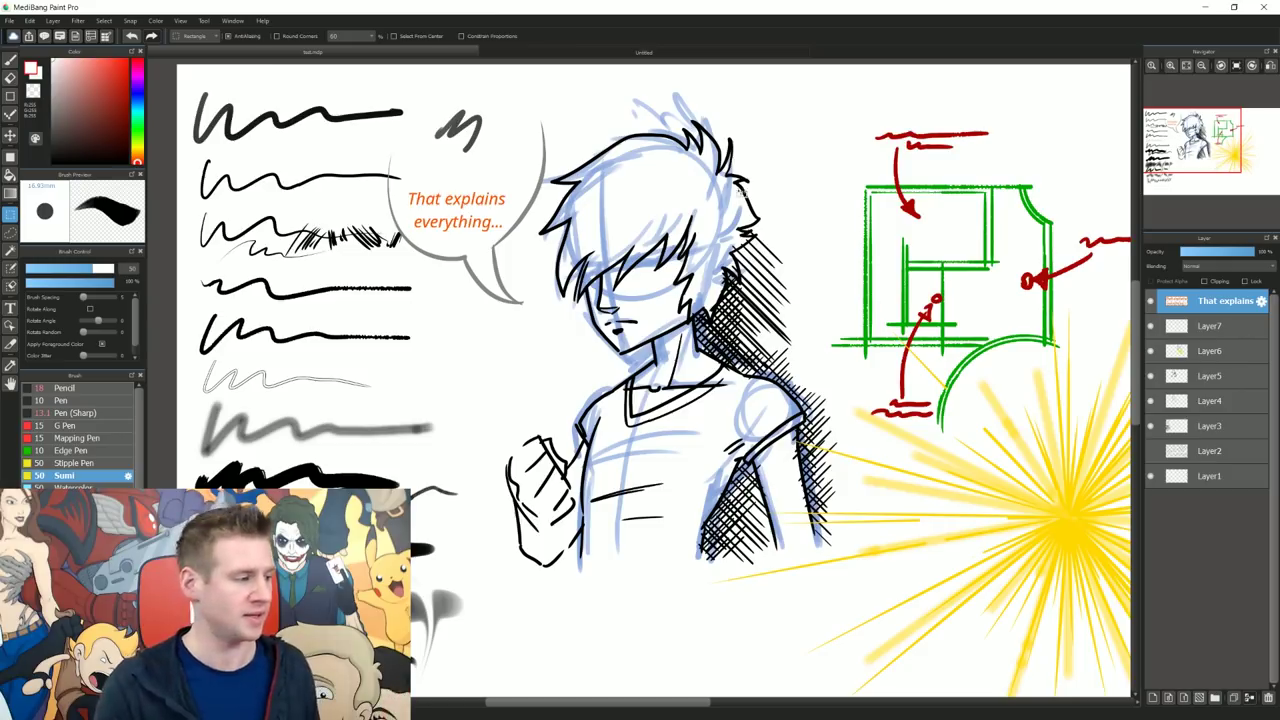
pyautogui.click(628, 54)
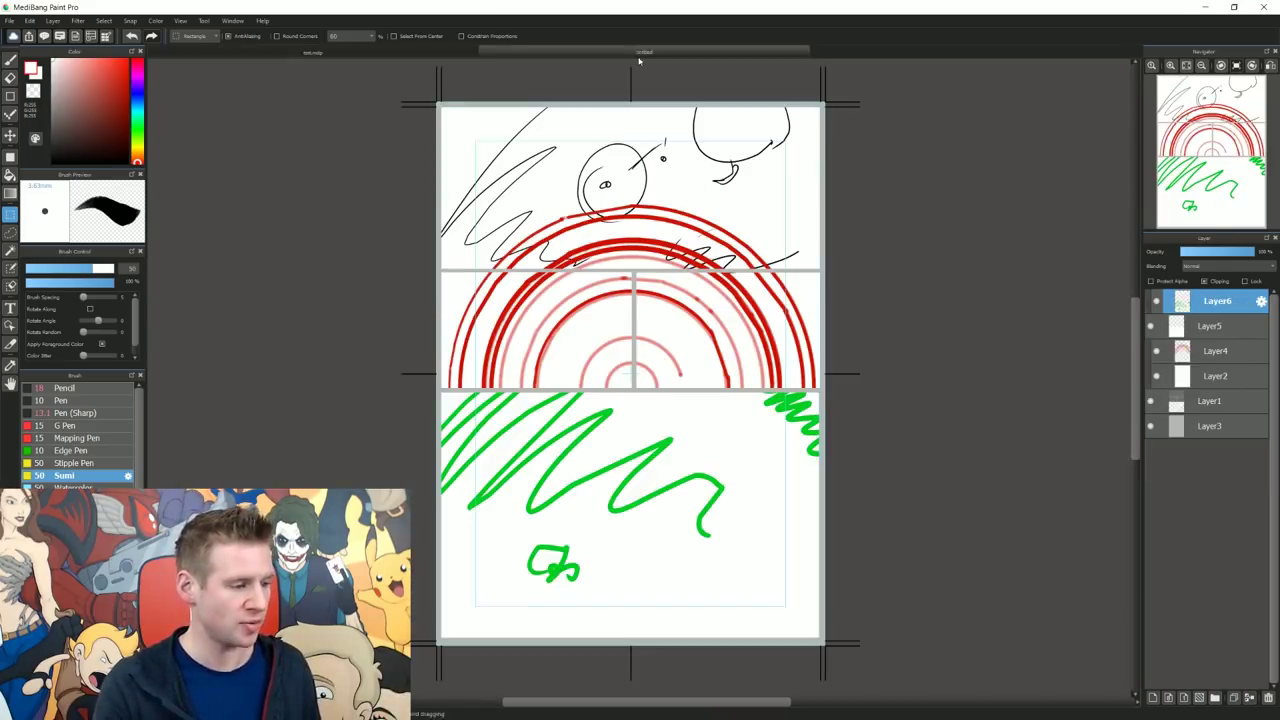
# - Flip back and forth between the character sketch and red-arcs document tabs
pyautogui.click(402, 54)
pyautogui.click(568, 54)
pyautogui.click(445, 55)
pyautogui.click(621, 53)
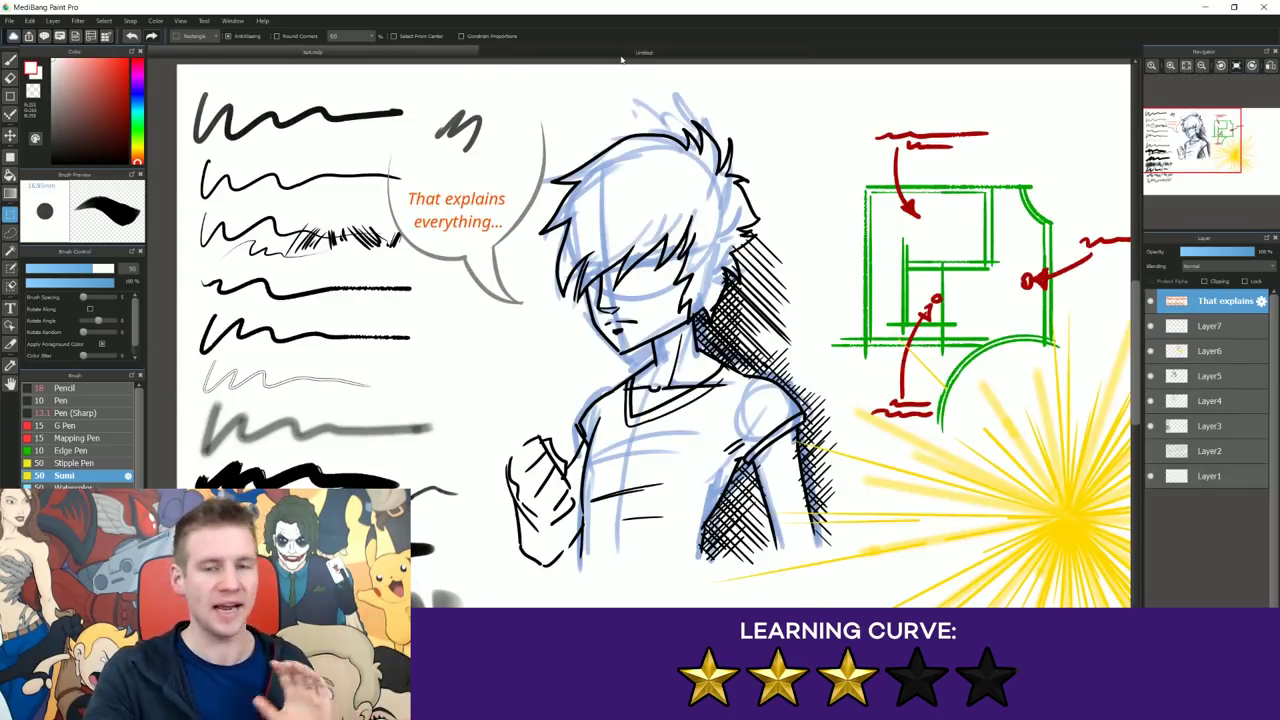
pyautogui.click(263, 21)
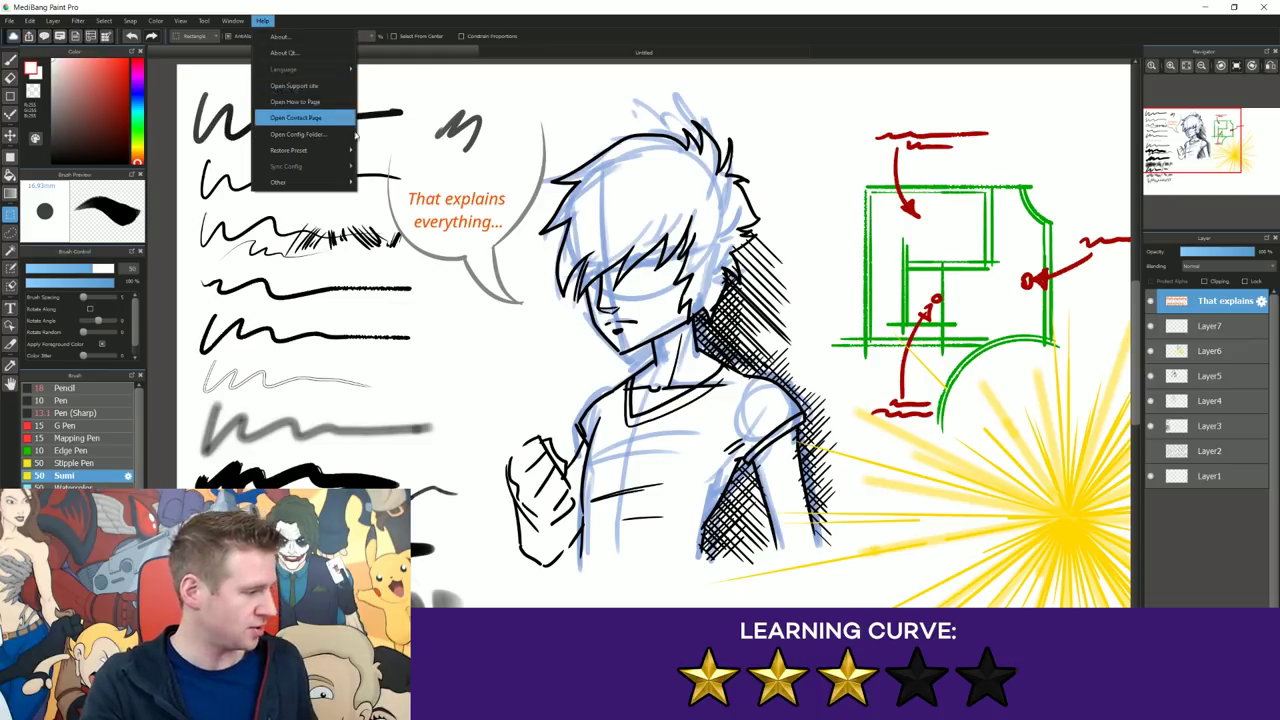
pyautogui.click(490, 13)
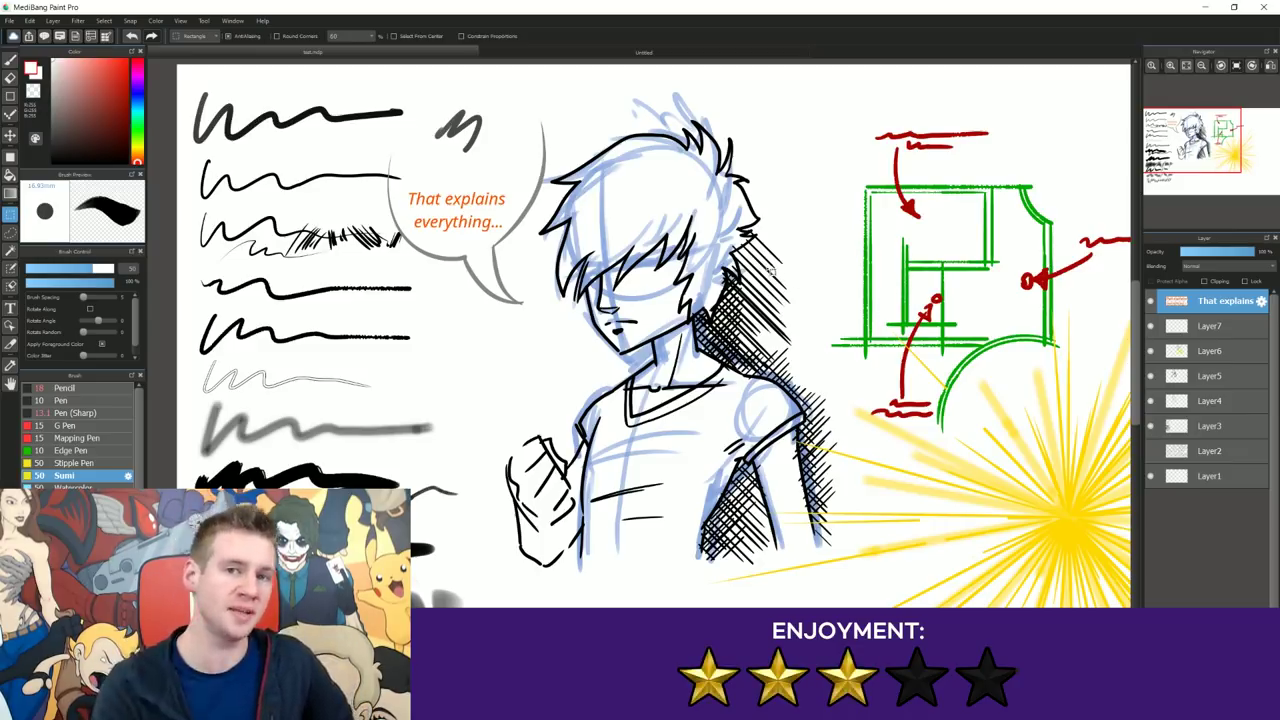
pyautogui.hscroll(3, 938, 440)
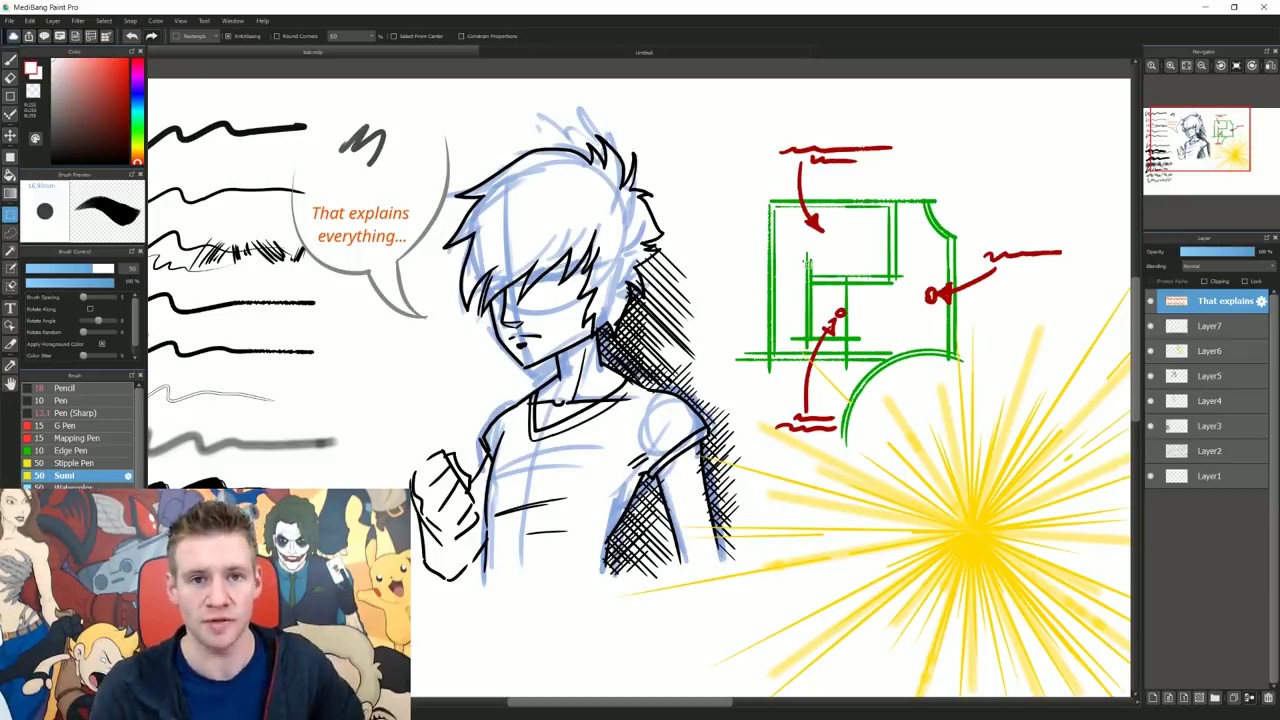
pyautogui.moveTo(767, 384)
pyautogui.mouseDown()
pyautogui.moveTo(833, 407)
pyautogui.moveTo(856, 394)
pyautogui.moveTo(850, 383)
pyautogui.mouseUp()
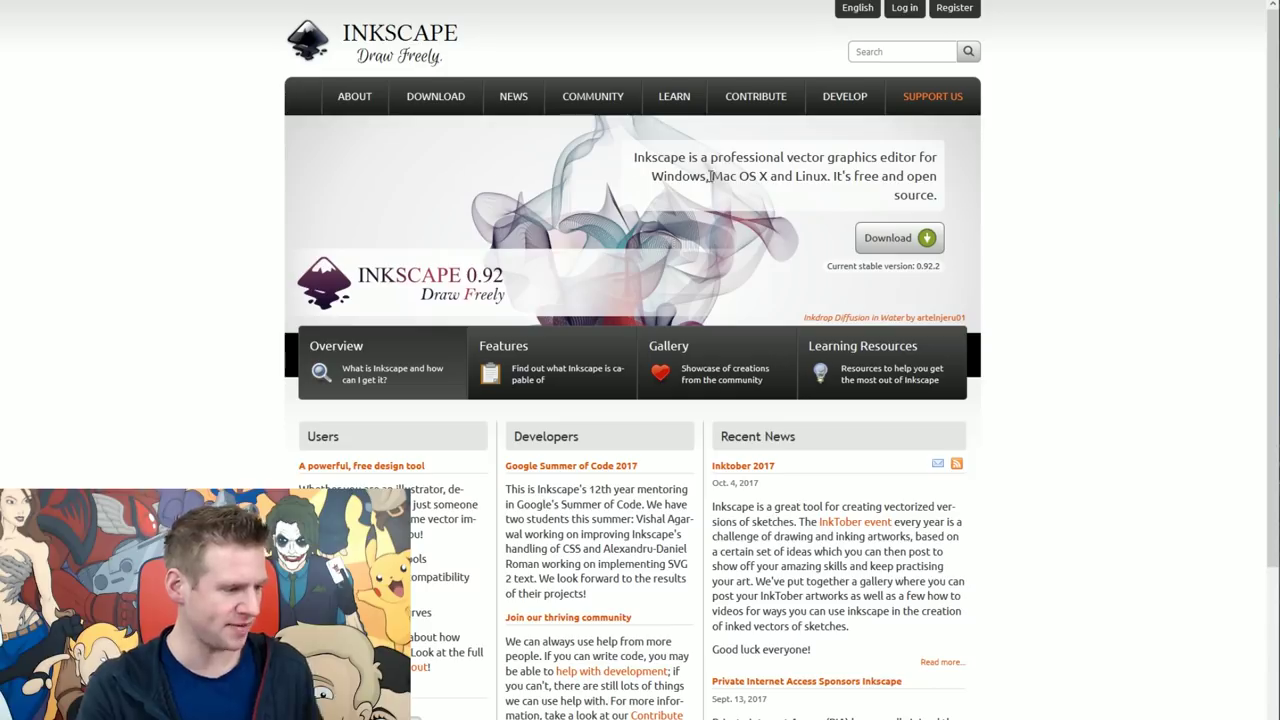
pyautogui.moveTo(717, 157); pyautogui.dragTo(912, 157)
pyautogui.click(885, 176)
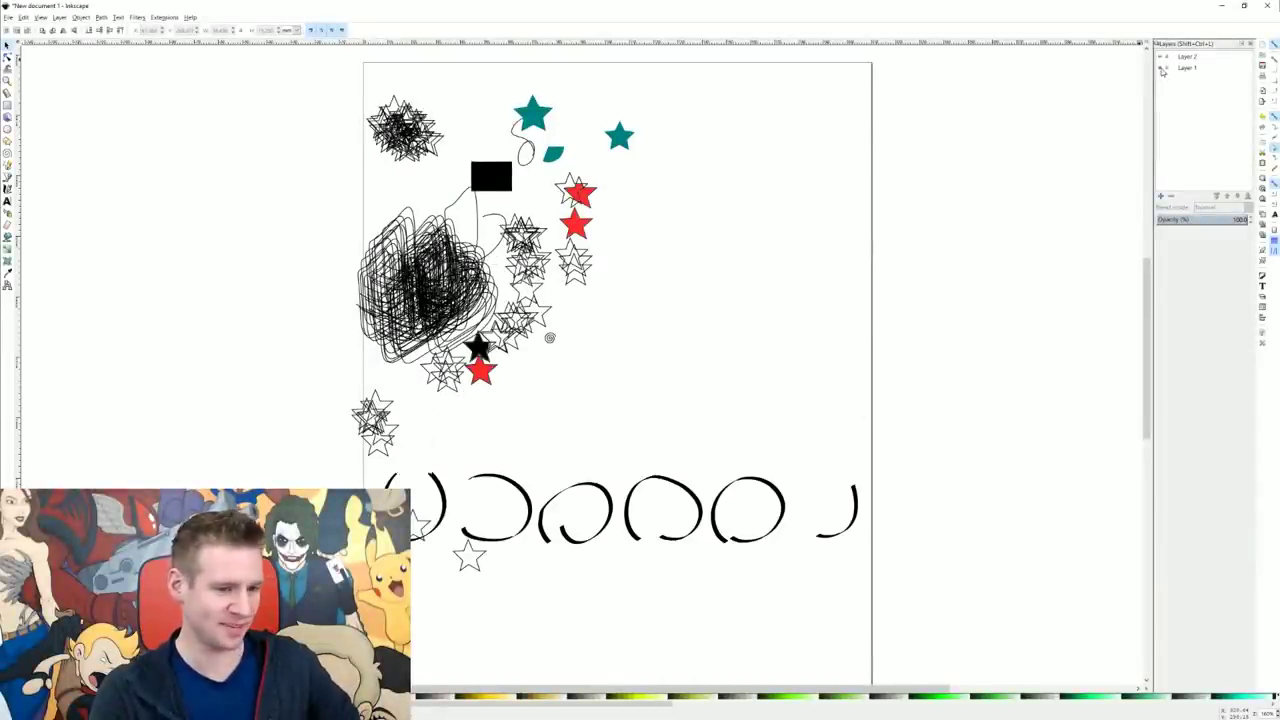
# - Hide the circles layer, select all remaining shapes, shift them left off the page, then reshow the circles
pyautogui.click(1161, 68)
pyautogui.click(1161, 68)
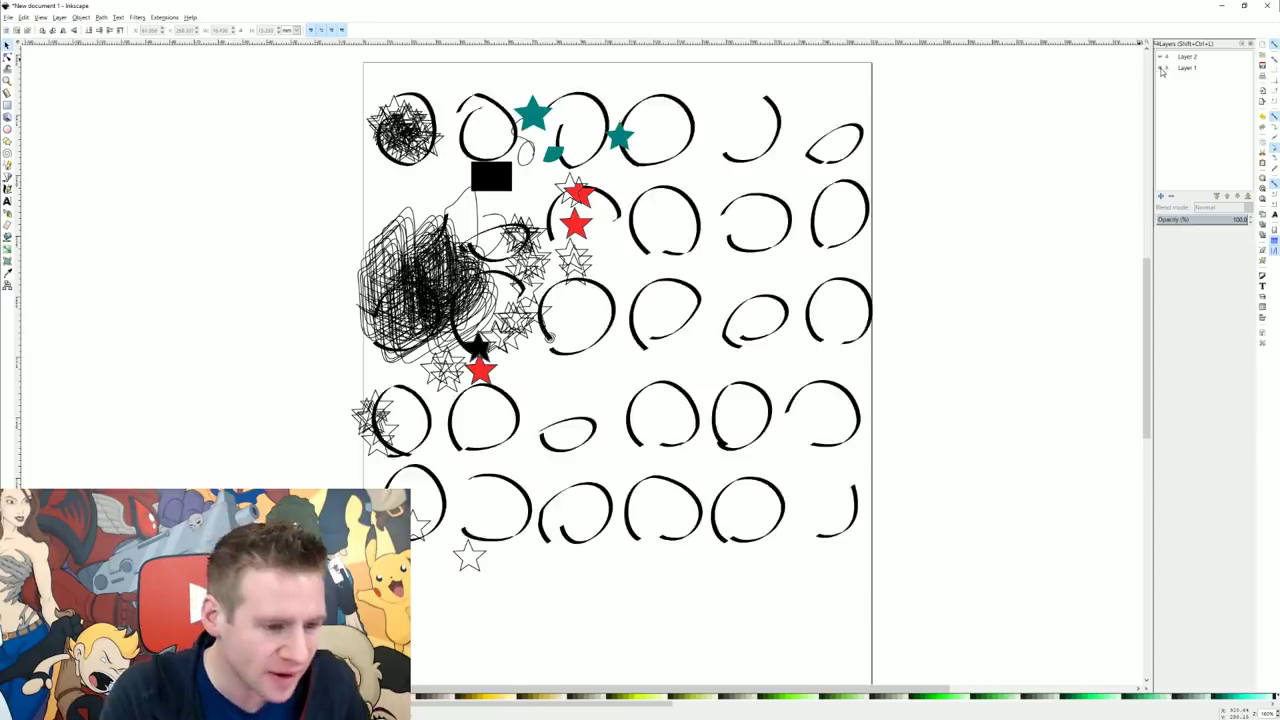
pyautogui.click(1161, 68)
pyautogui.click(502, 180)
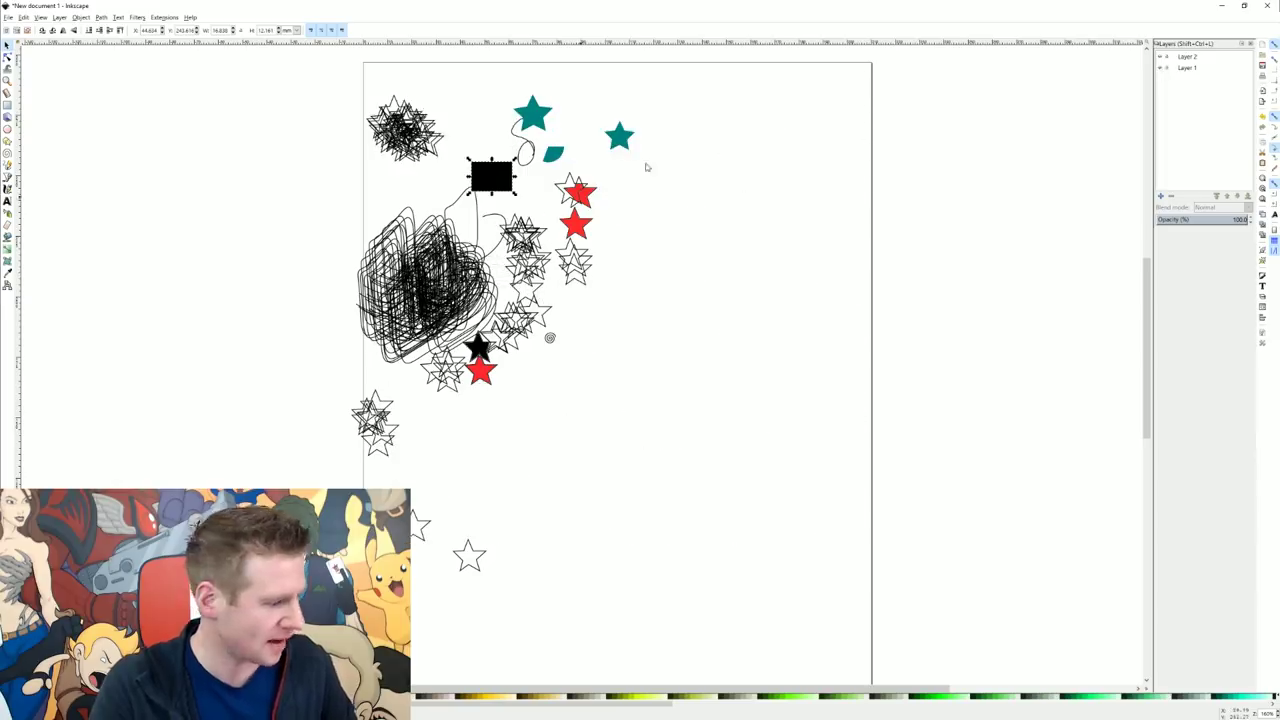
pyautogui.hotkey('ctrl', 'a')
pyautogui.hotkey('shift', 'Left')
pyautogui.hotkey('shift', 'Left')
pyautogui.hotkey('shift', 'Left')
pyautogui.hotkey('shift', 'Left')
pyautogui.hotkey('shift', 'Left')
pyautogui.hotkey('shift', 'Left')
pyautogui.hotkey('shift', 'Left')
pyautogui.hotkey('shift', 'Left')
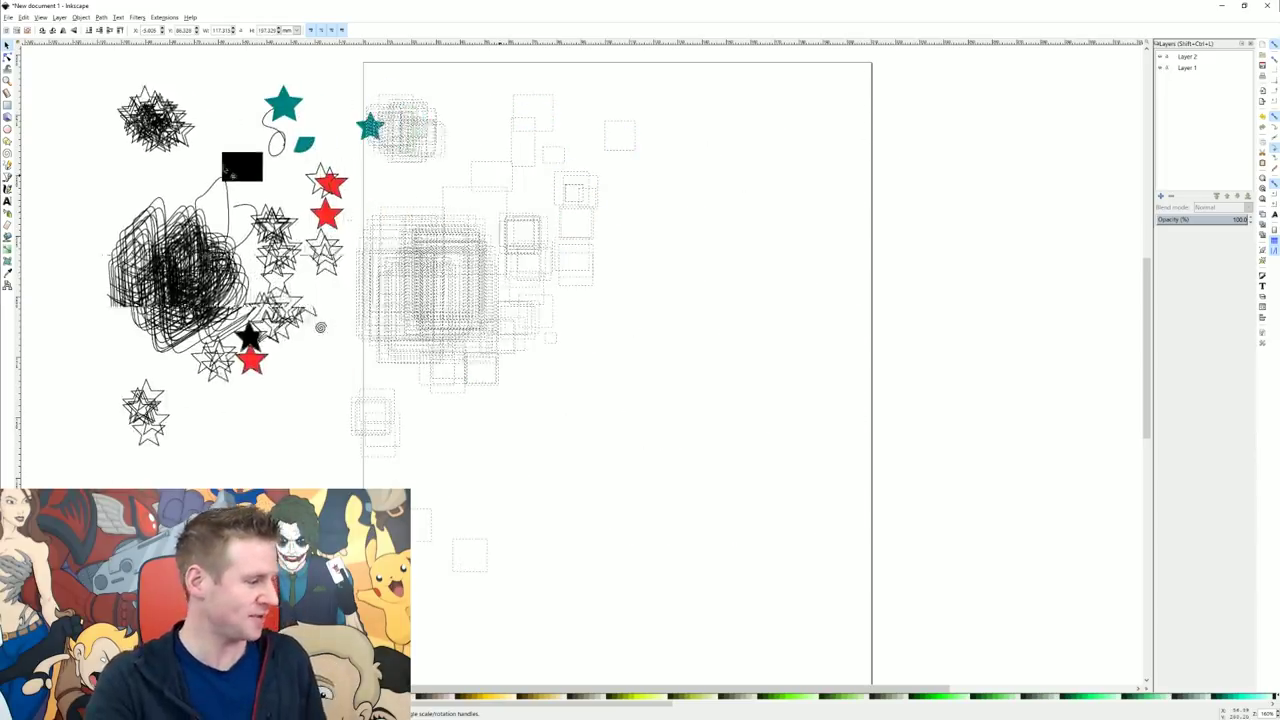
pyautogui.click(1161, 67)
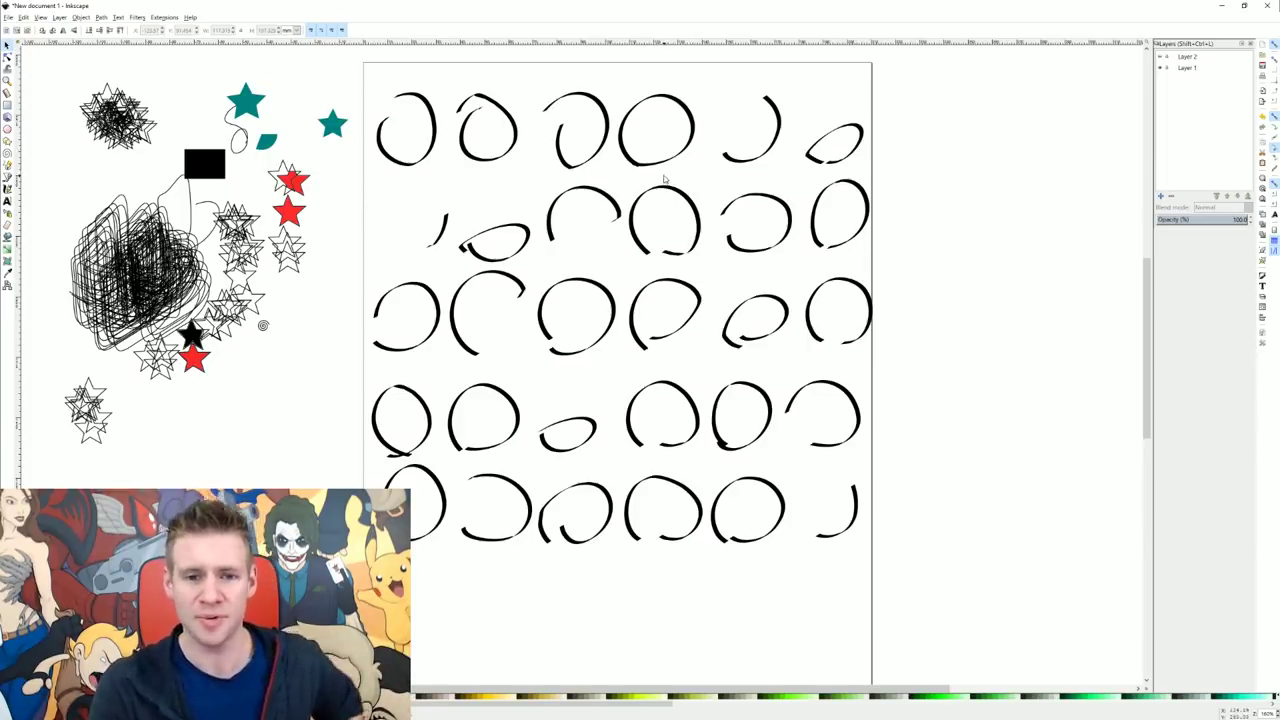
# - Drag the stars, scribble and rectangle group right toward the circle grid, then nudge it slightly left
pyautogui.hotkey('ctrl', 'a')
pyautogui.moveTo(239, 110); pyautogui.dragTo(345, 118)
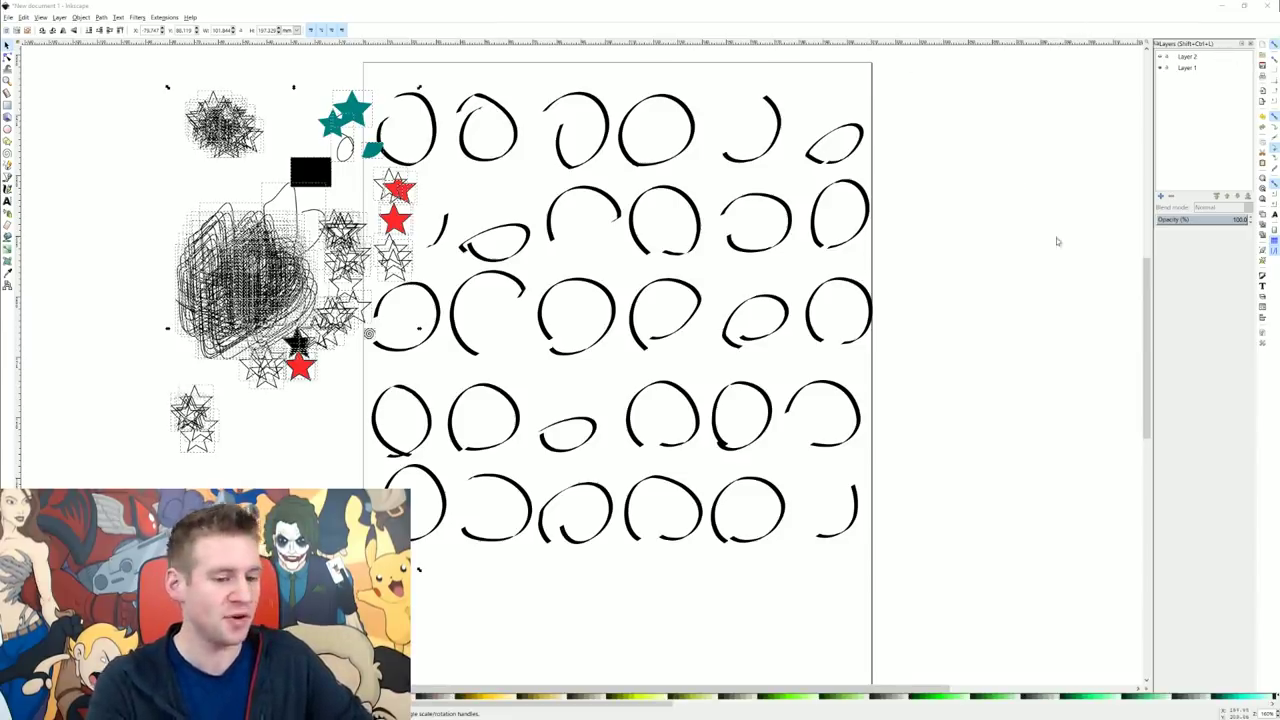
pyautogui.moveTo(329, 175); pyautogui.dragTo(301, 177)
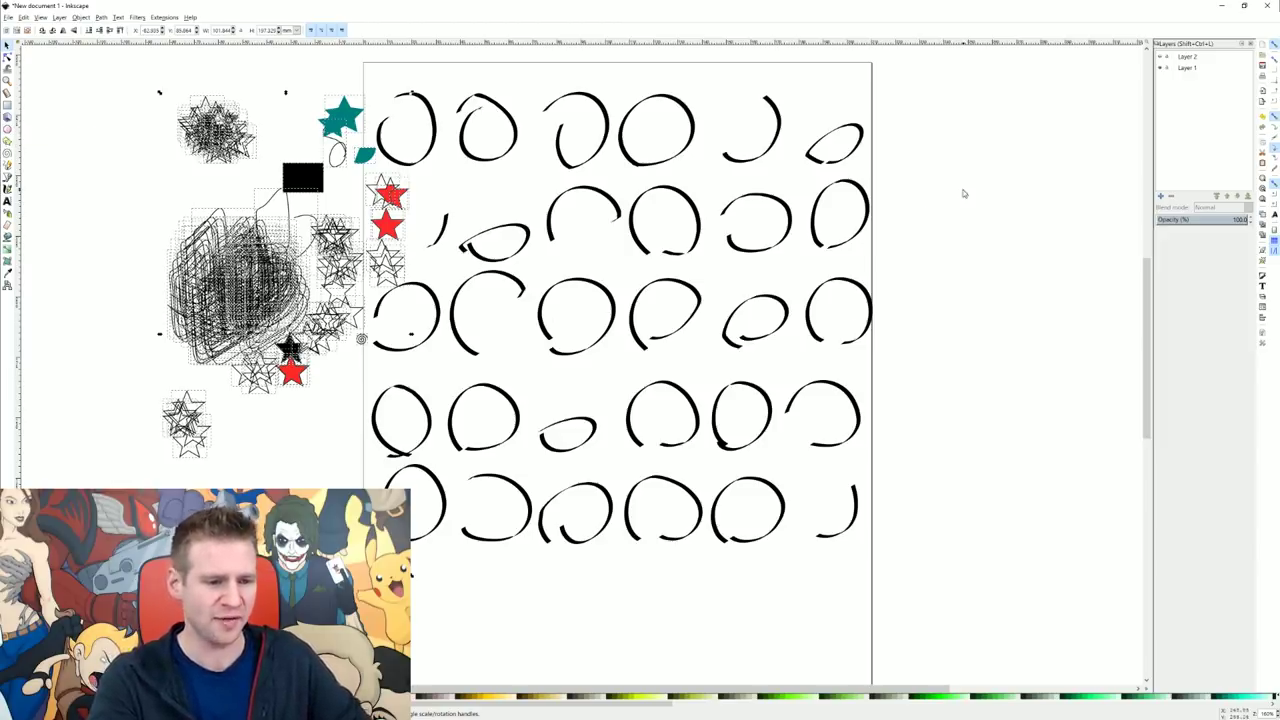
# - Float the docked Layers panel and place it near the canvas's top right
pyautogui.click(117, 17)
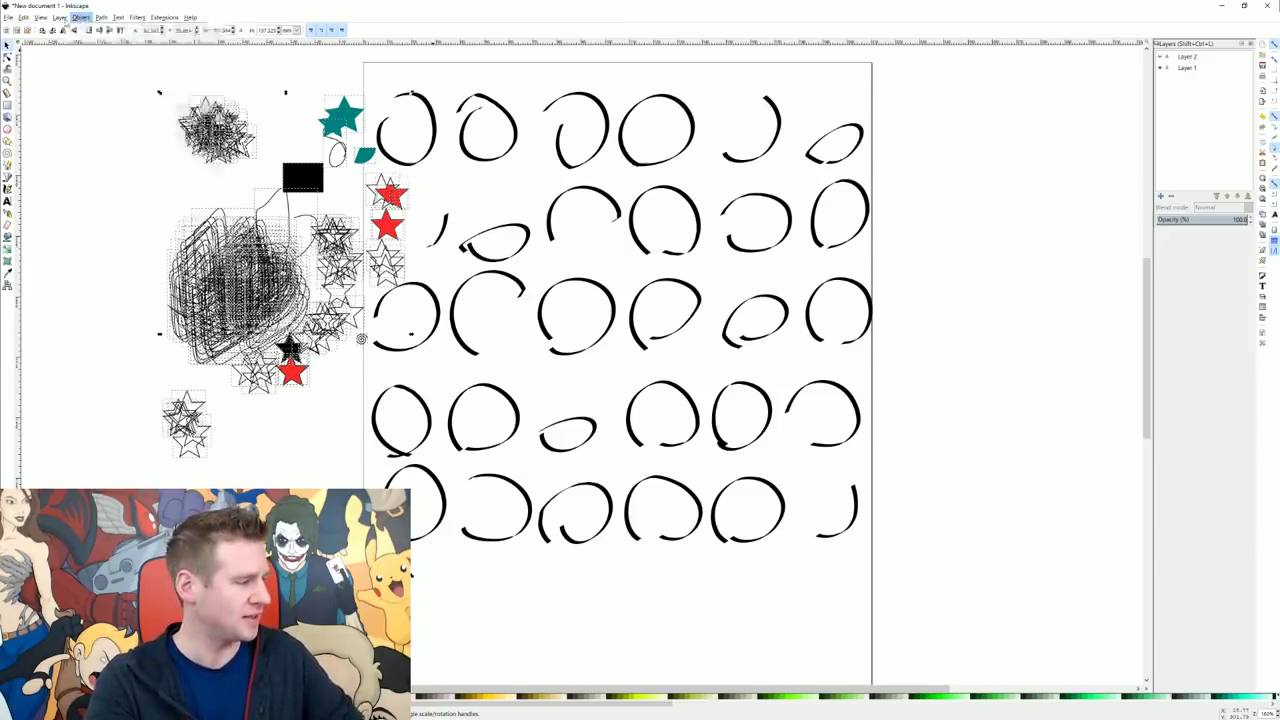
pyautogui.click(368, 11)
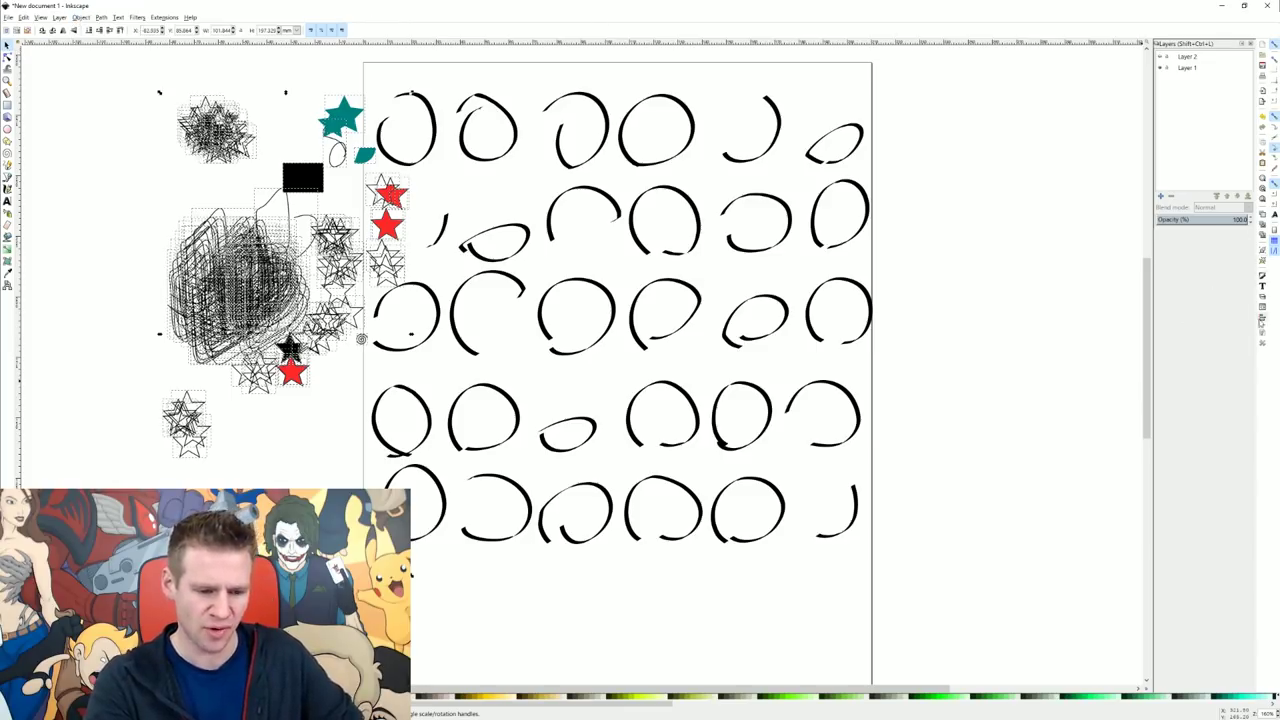
pyautogui.doubleClick(1171, 45)
pyautogui.moveTo(1040, 110); pyautogui.dragTo(1094, 62)
# - Look through the Help > Tutorials list and close it without opening one
pyautogui.click(189, 17)
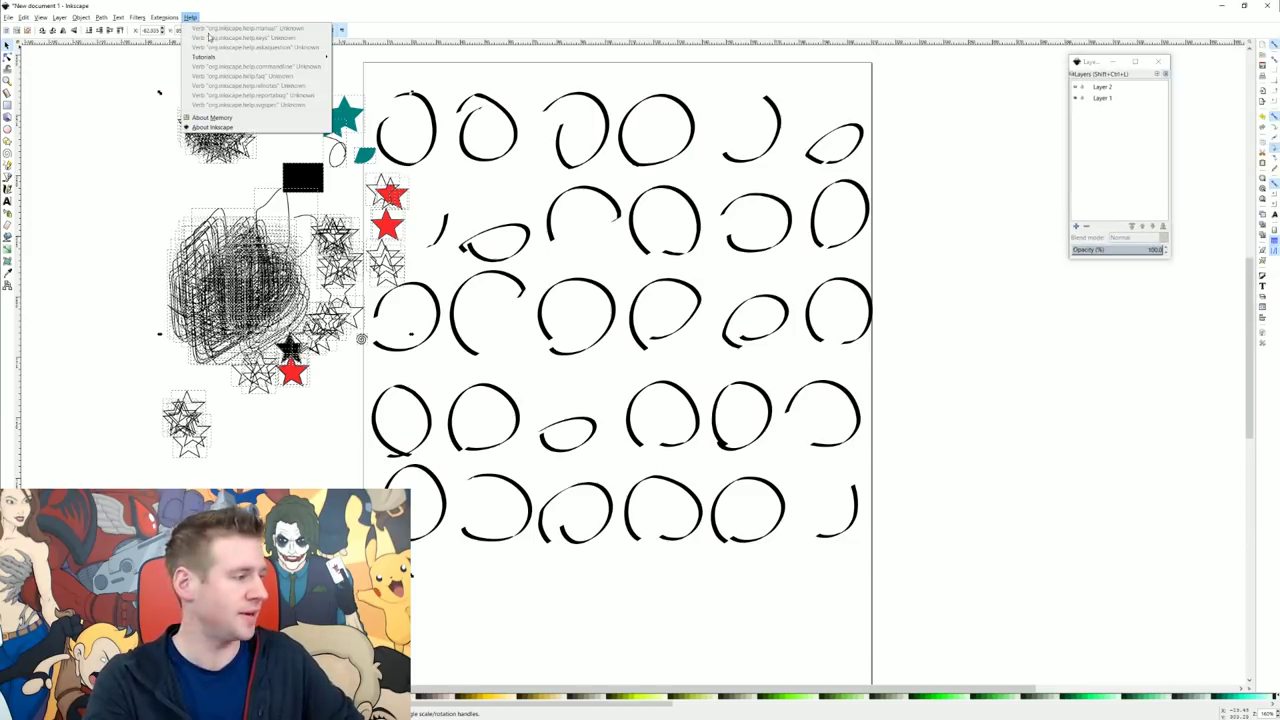
pyautogui.moveTo(276, 57)
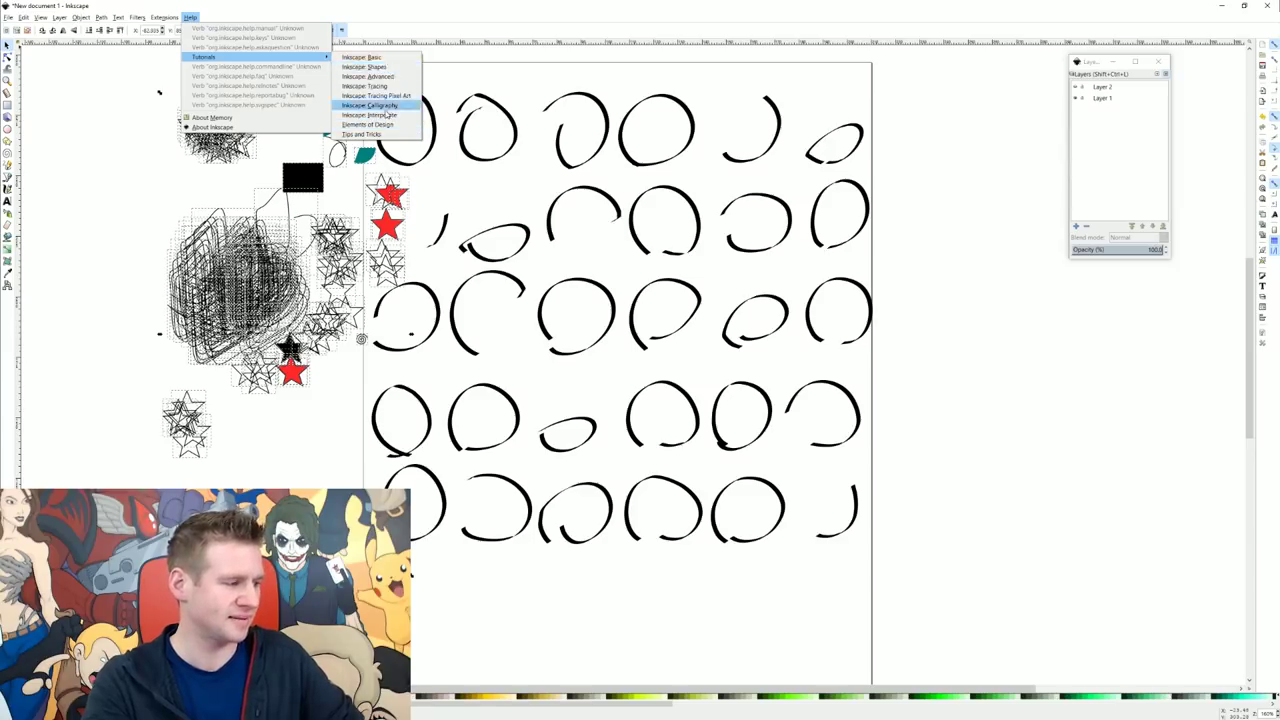
pyautogui.click(193, 20)
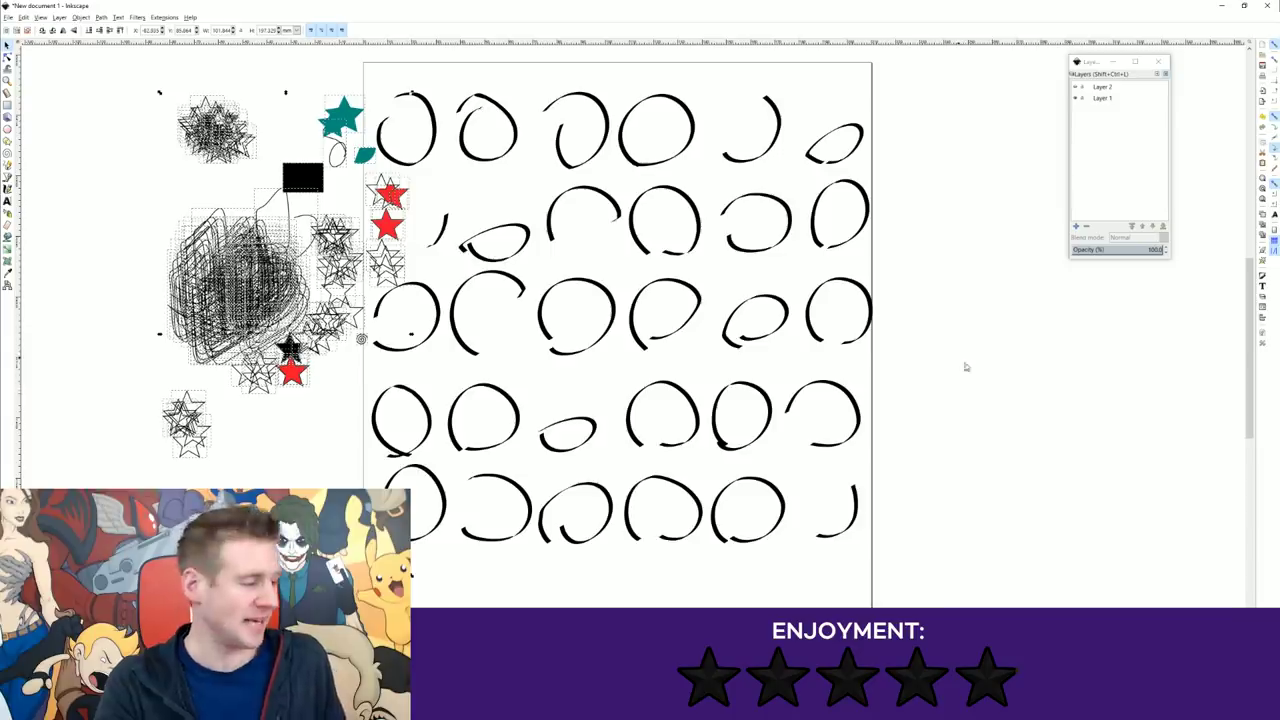
pyautogui.moveTo(1014, 324); pyautogui.dragTo(1024, 360)
pyautogui.keyDown('ctrl'); pyautogui.scroll(3, 877, 360); pyautogui.keyUp('ctrl')
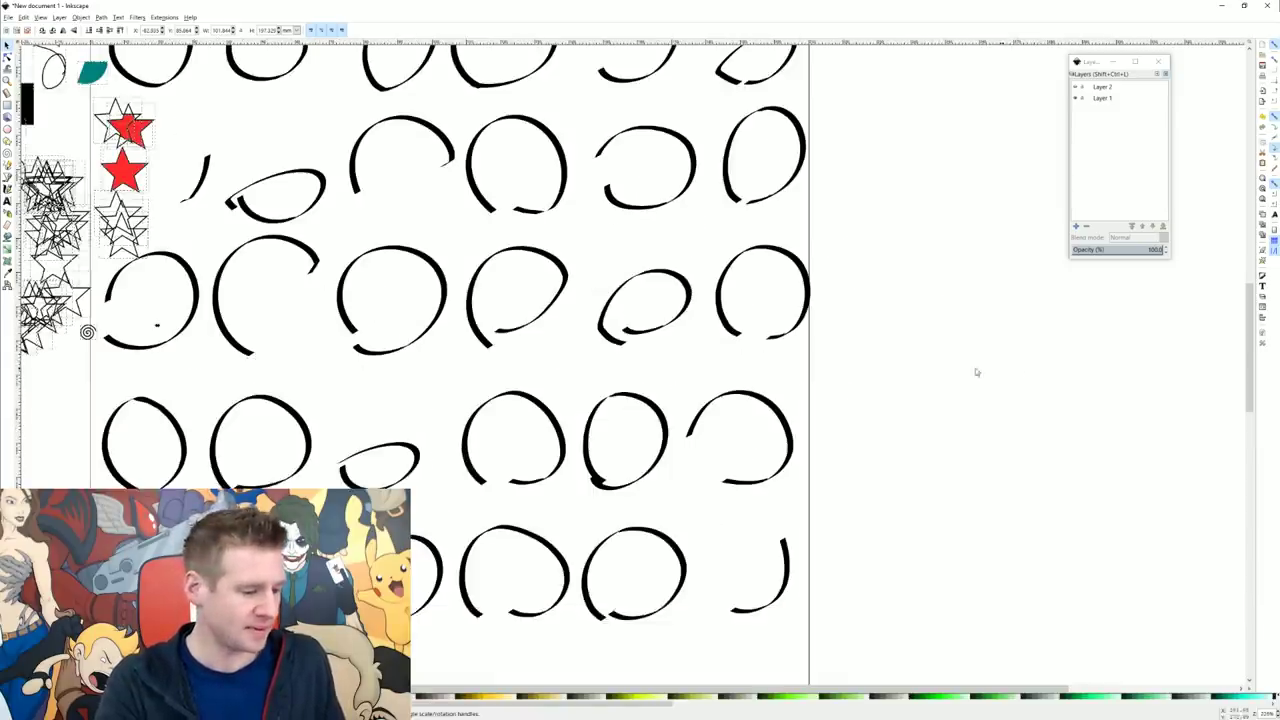
pyautogui.keyDown('ctrl'); pyautogui.scroll(-1, 877, 400); pyautogui.keyUp('ctrl')
pyautogui.scroll(-1, 856, 374)
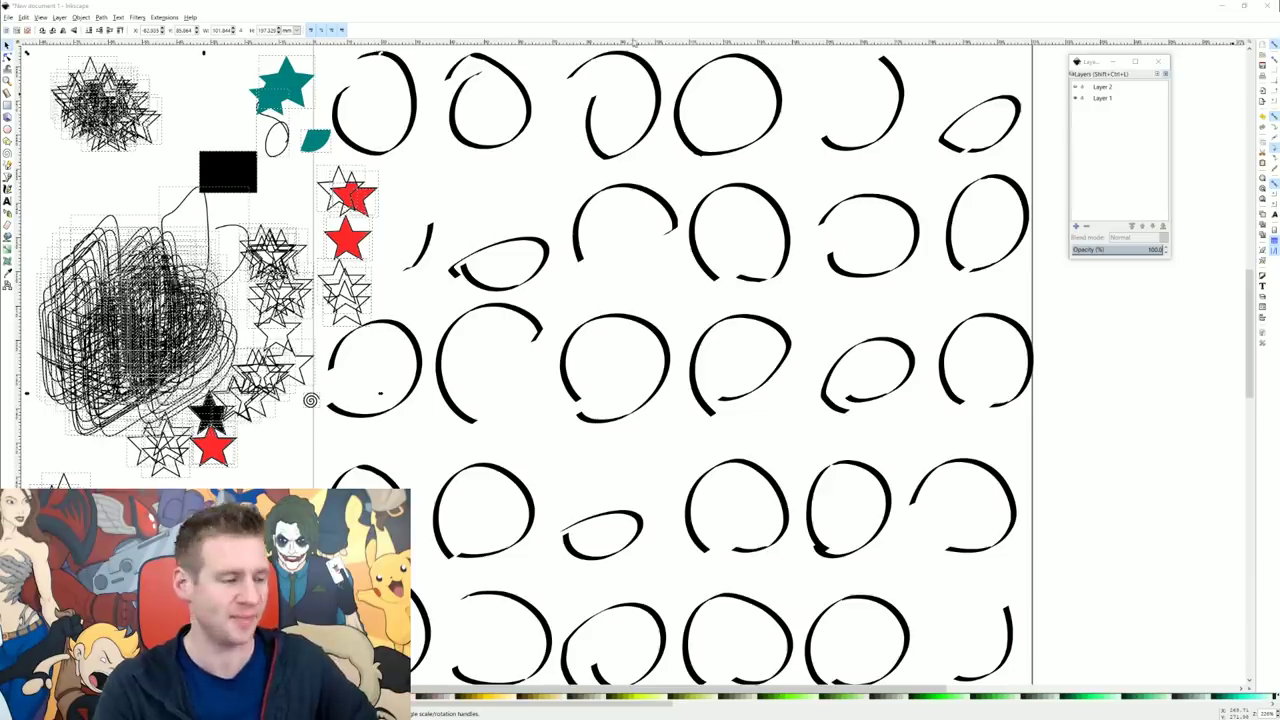
pyautogui.click(903, 16)
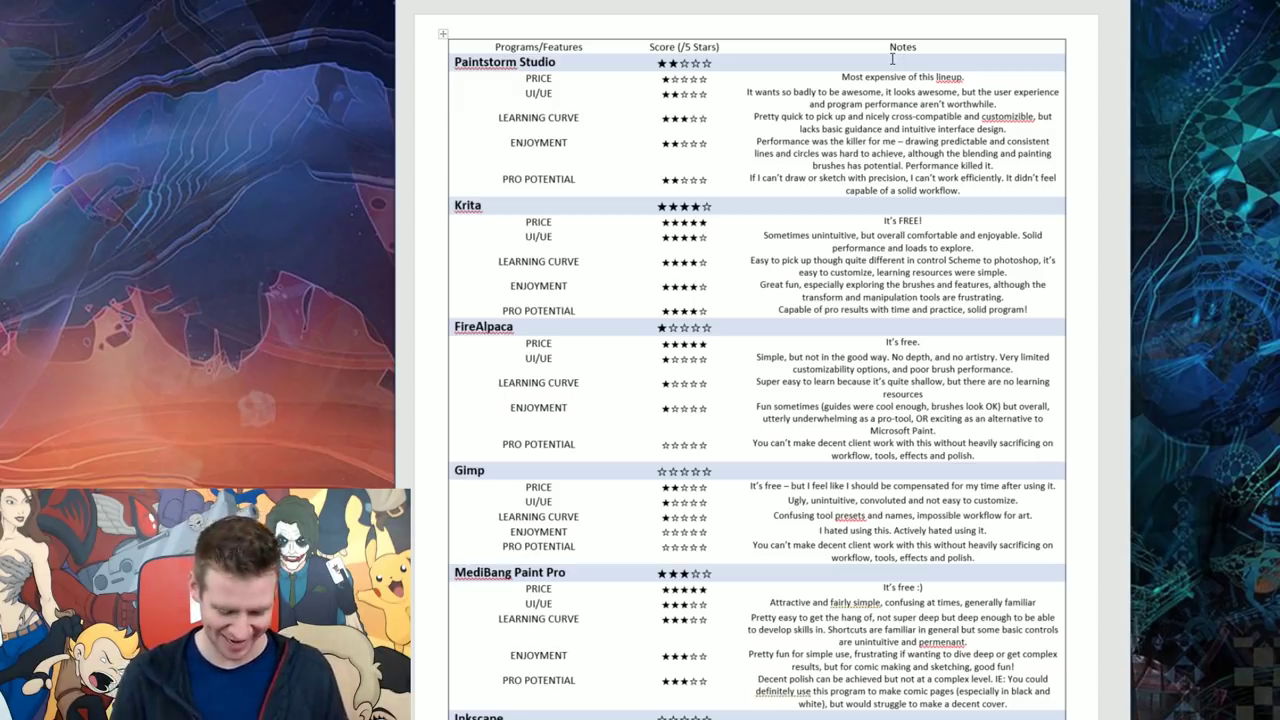
# - Enter 'Lost Potential' in the Notes cell of Paintstorm Studio's header row
pyautogui.write('Lost Potential')
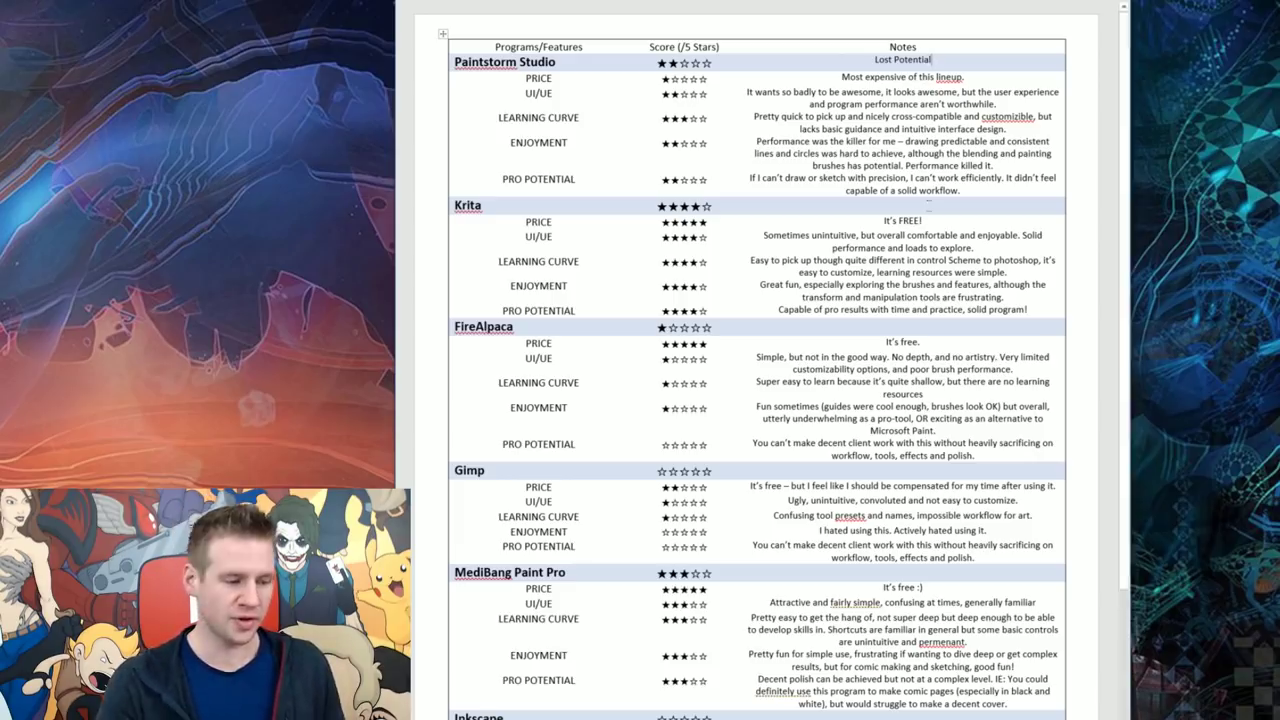
# - Type 'Surprisingly Fantastic!' into the Notes cell of Krita's header row
pyautogui.click(903, 203)
pyautogui.write('Sur')
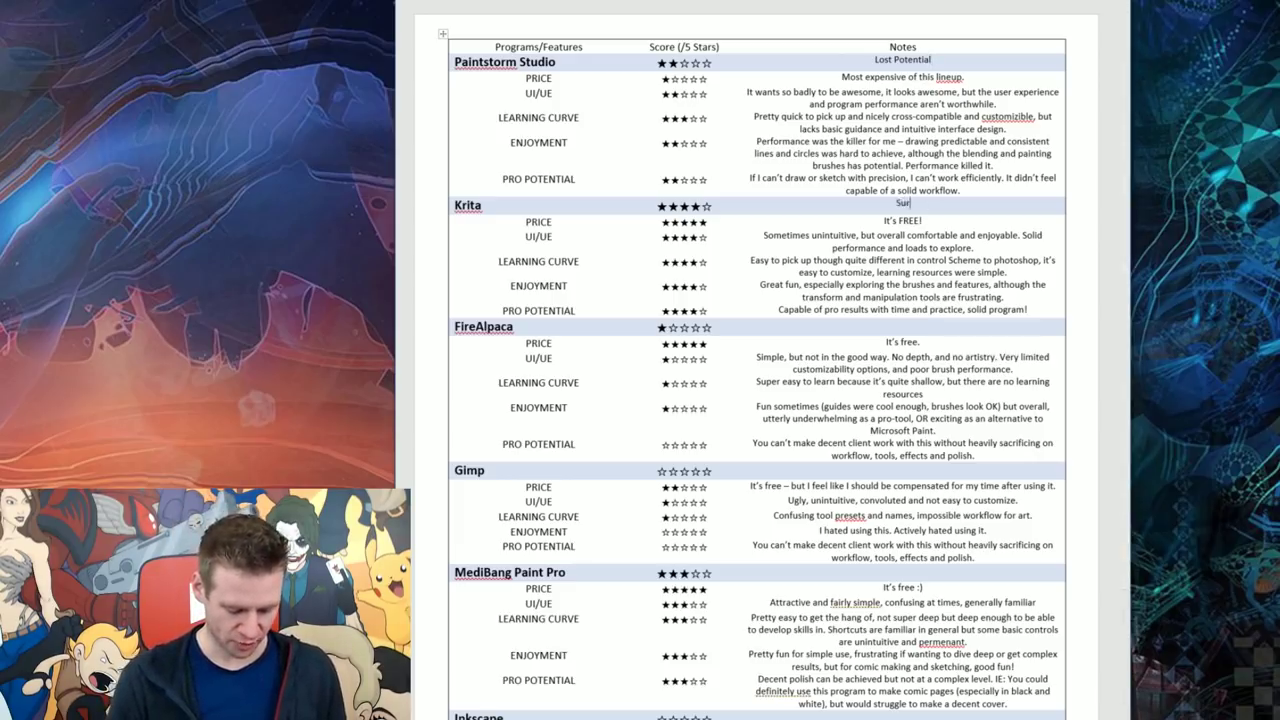
pyautogui.write('prisingly Fantastic!')
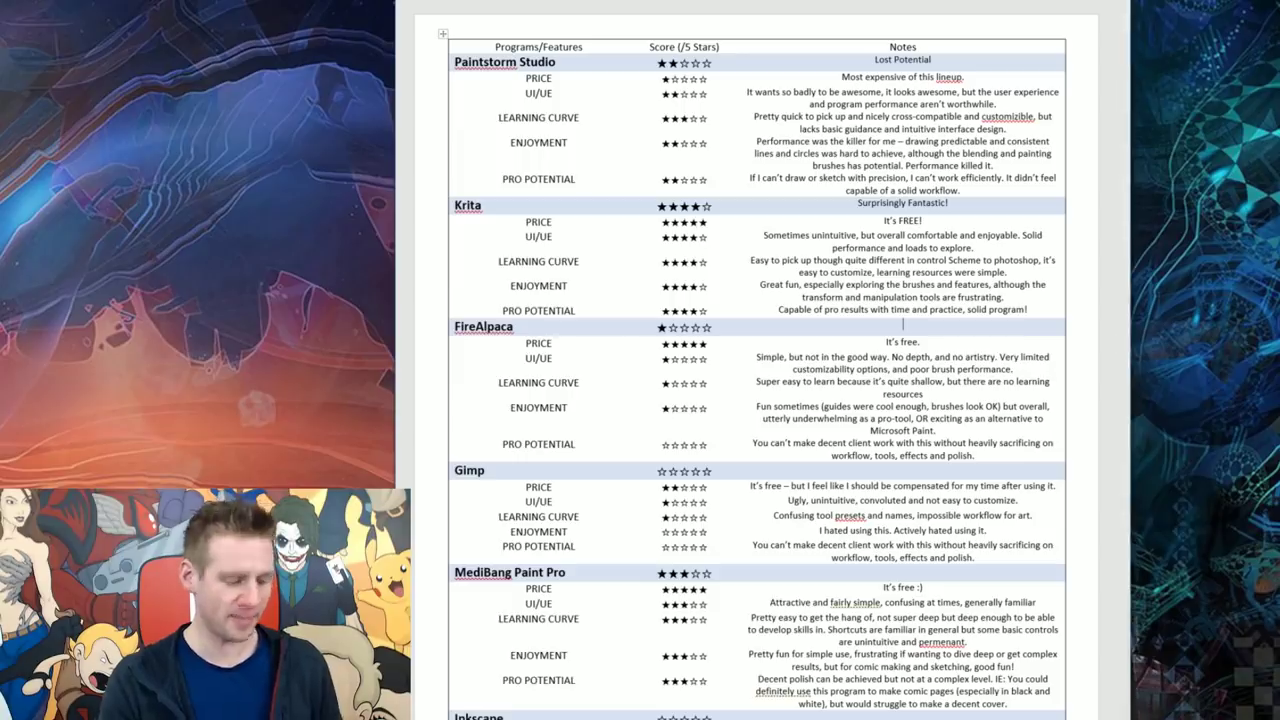
# - Enter 'Mediocre at best' for FireAlpaca and 'Gimpy.' for GIMP in their Notes cells
pyautogui.write('Medio')
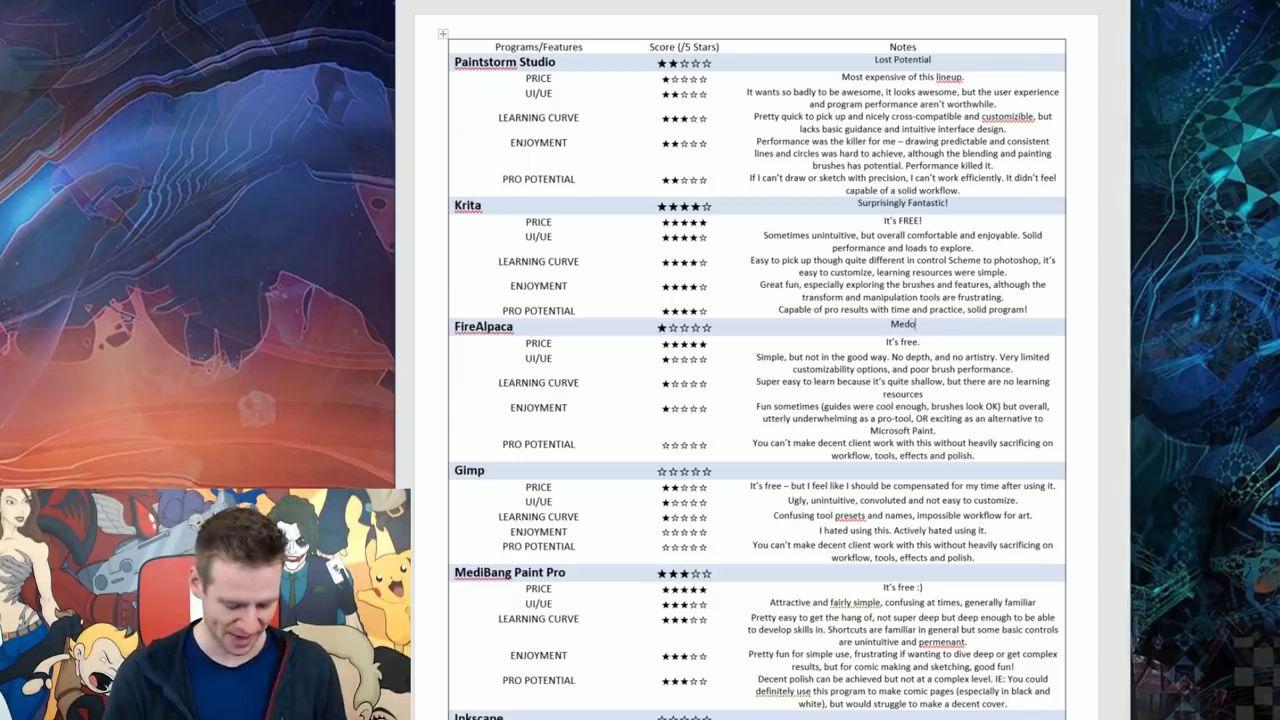
pyautogui.write('cre at best')
pyautogui.scroll(-3, 750, 400)
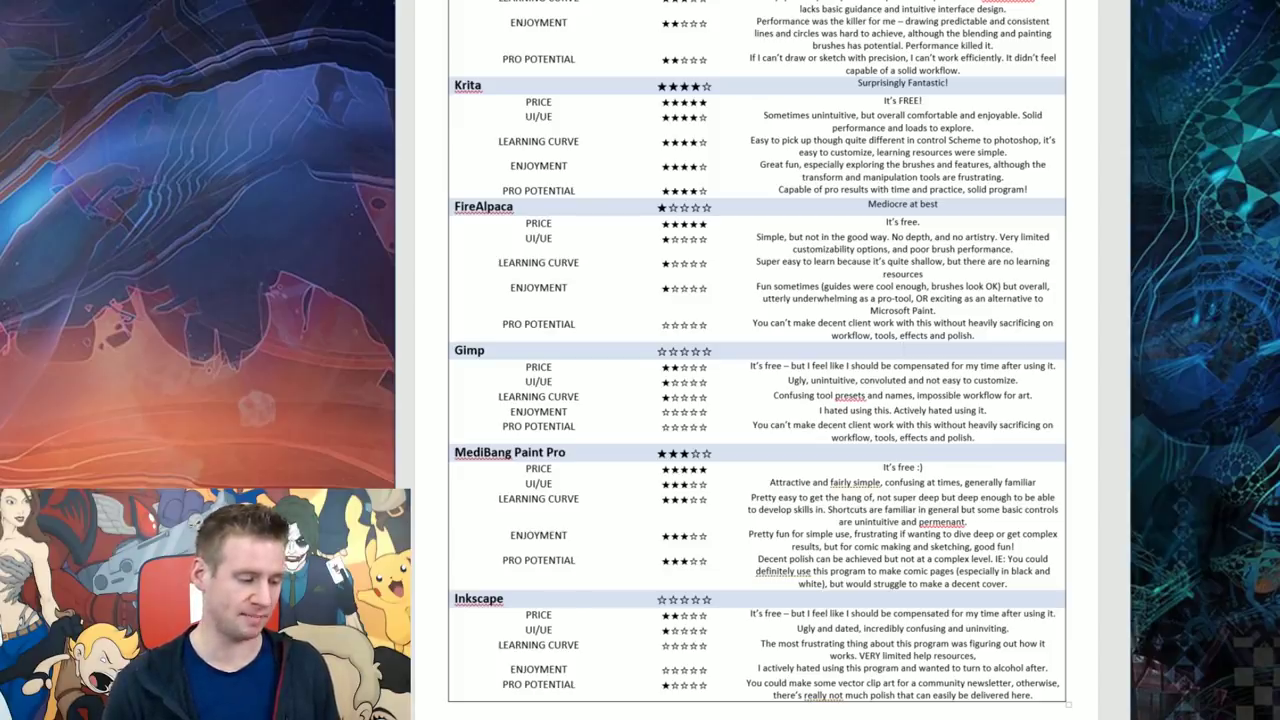
pyautogui.write('Gimpy.')
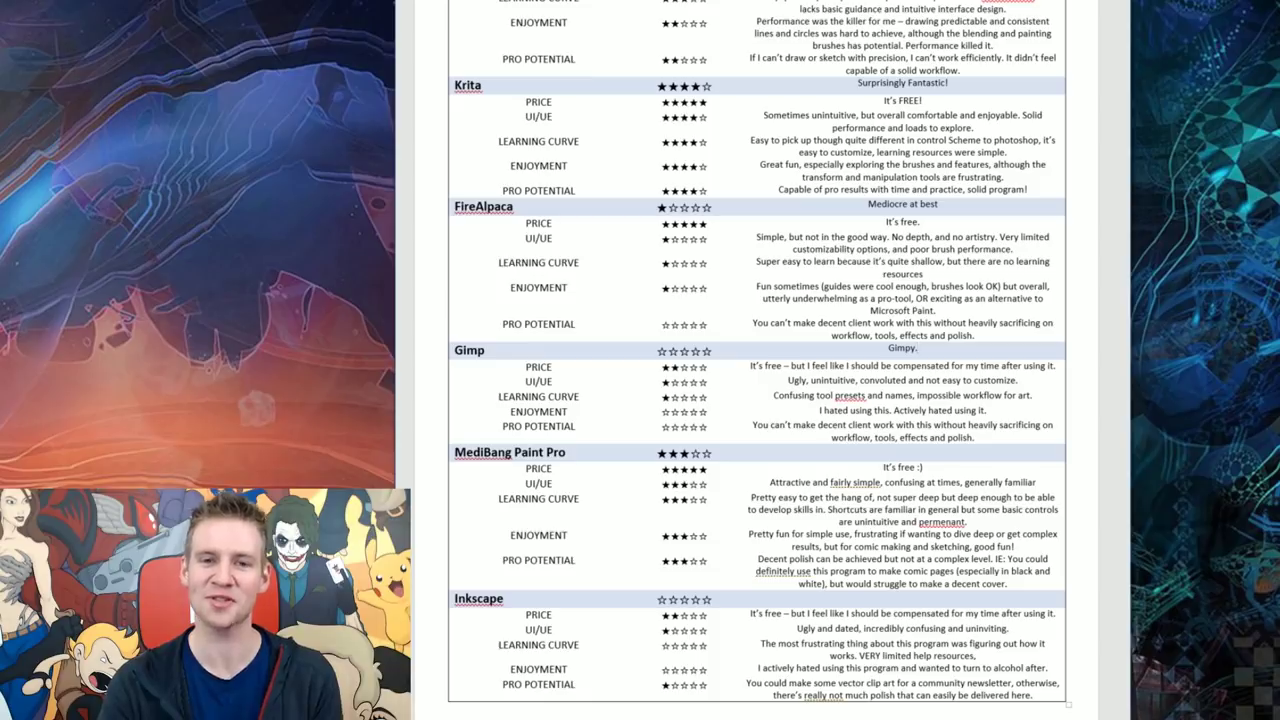
# - Enter 'Effective for Simplicity' in MediBang Paint Pro's Notes cell, correcting the mistyped 'Efficient' wording
pyautogui.press('Down')
pyautogui.press('Down')
pyautogui.press('Down')
pyautogui.press('Down')
pyautogui.press('Down')
pyautogui.press('Down')
pyautogui.press('Down')
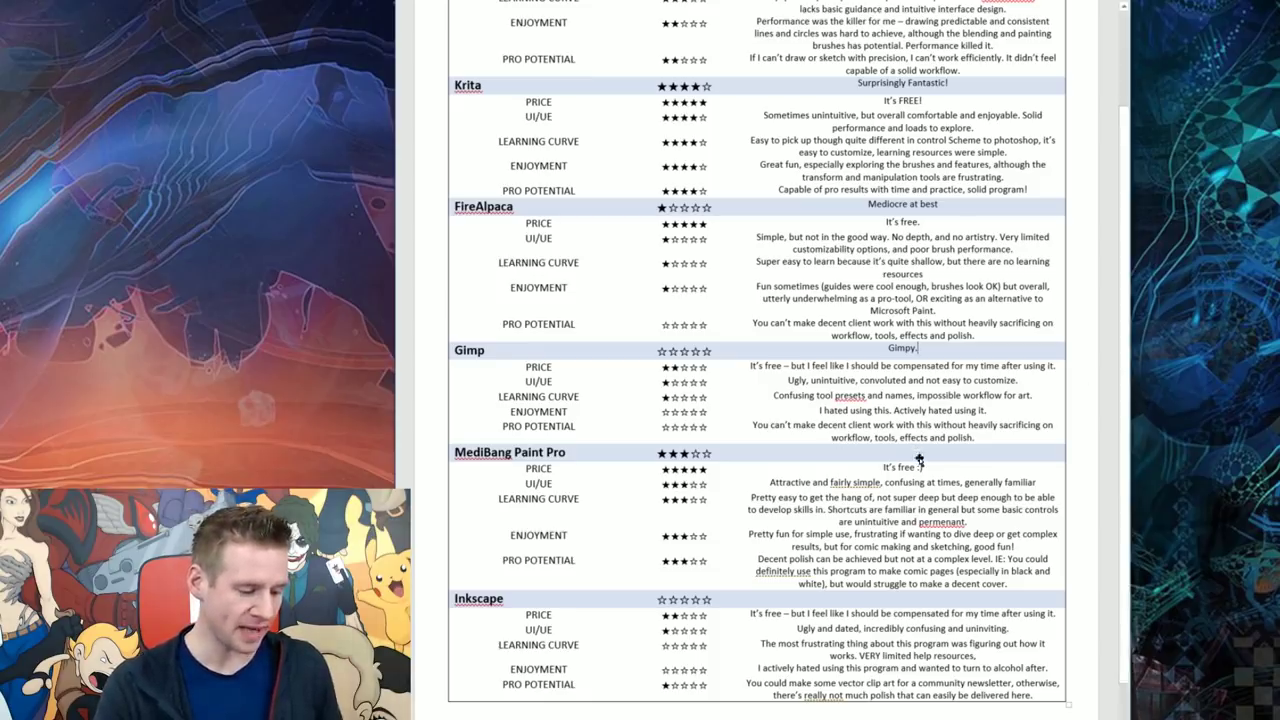
pyautogui.write('Effective for Simplicity')
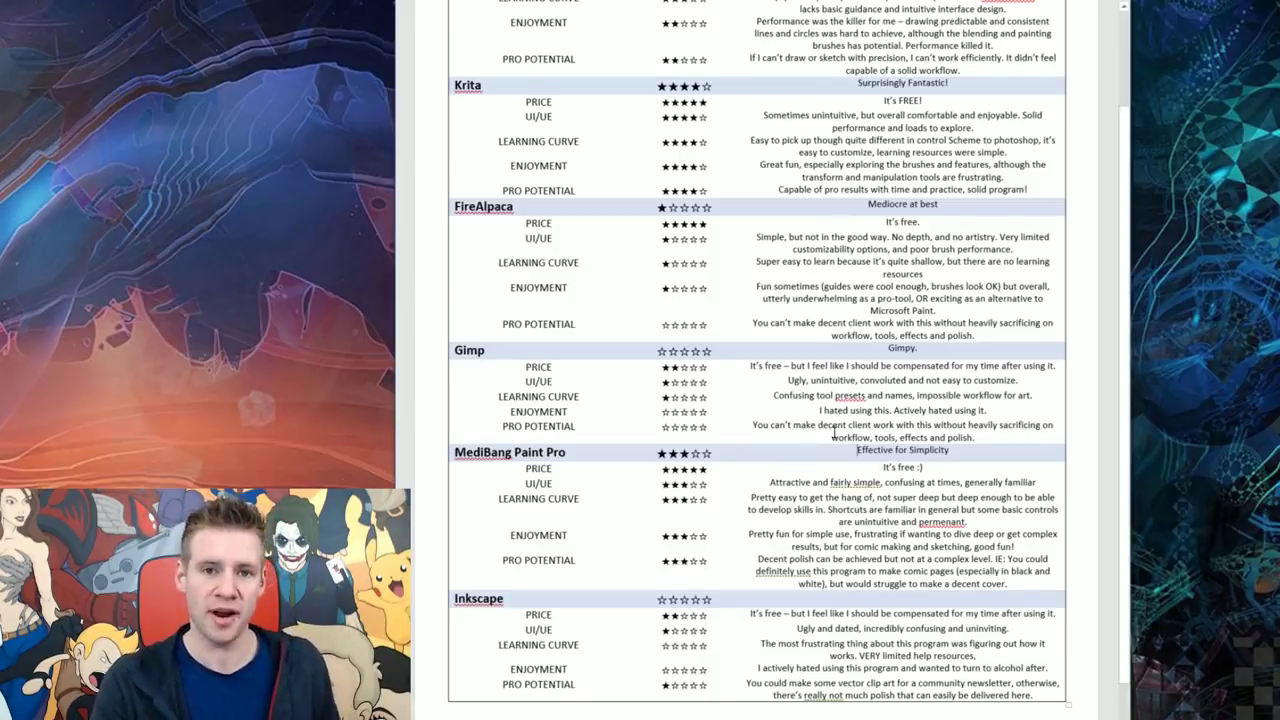
# - Write 'The most unartistic art tool ever' in Inkscape's Notes cell, dropping the final period
pyautogui.scroll(-1, 849, 416)
pyautogui.scroll(1, 856, 420)
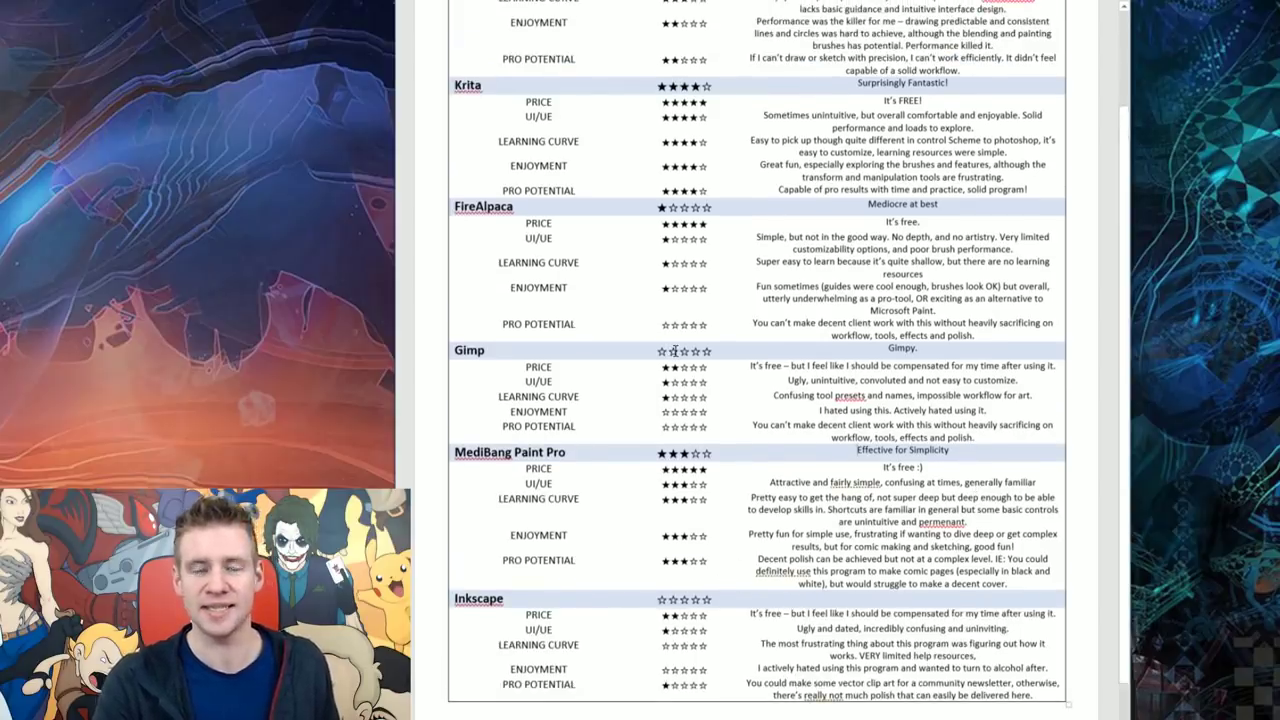
pyautogui.scroll(-1, 565, 404)
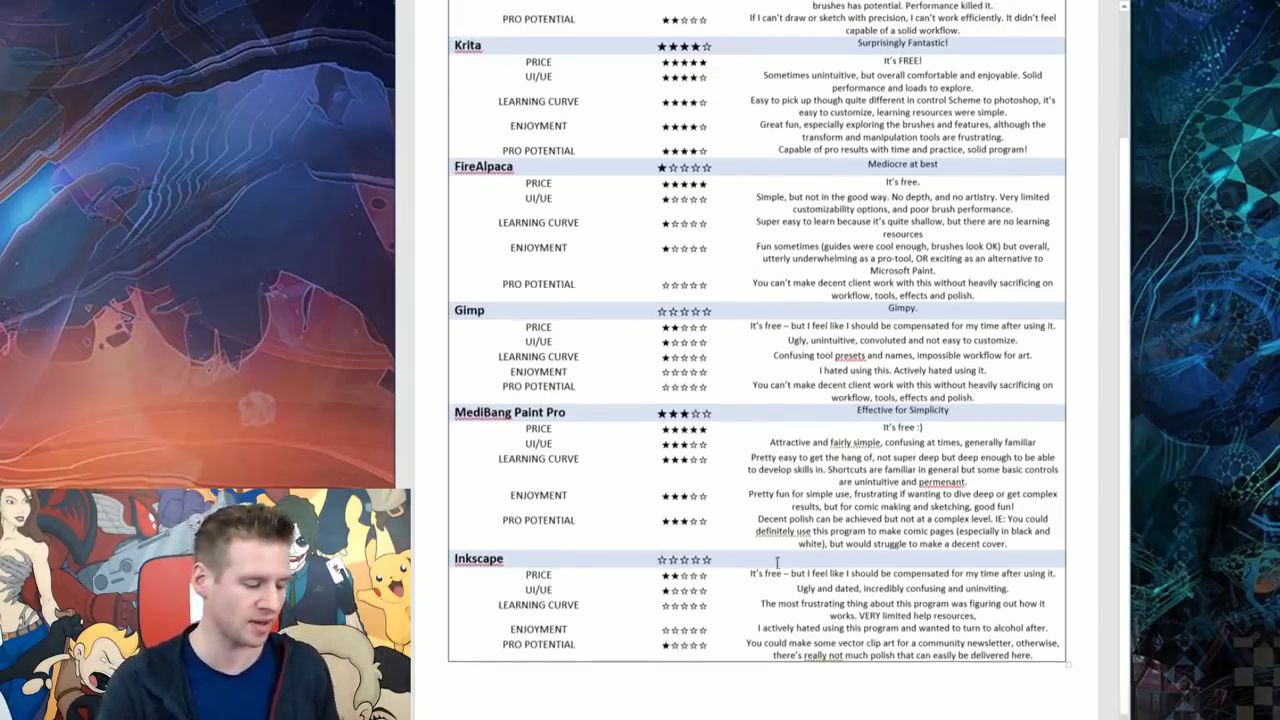
pyautogui.scroll(1, 869, 598)
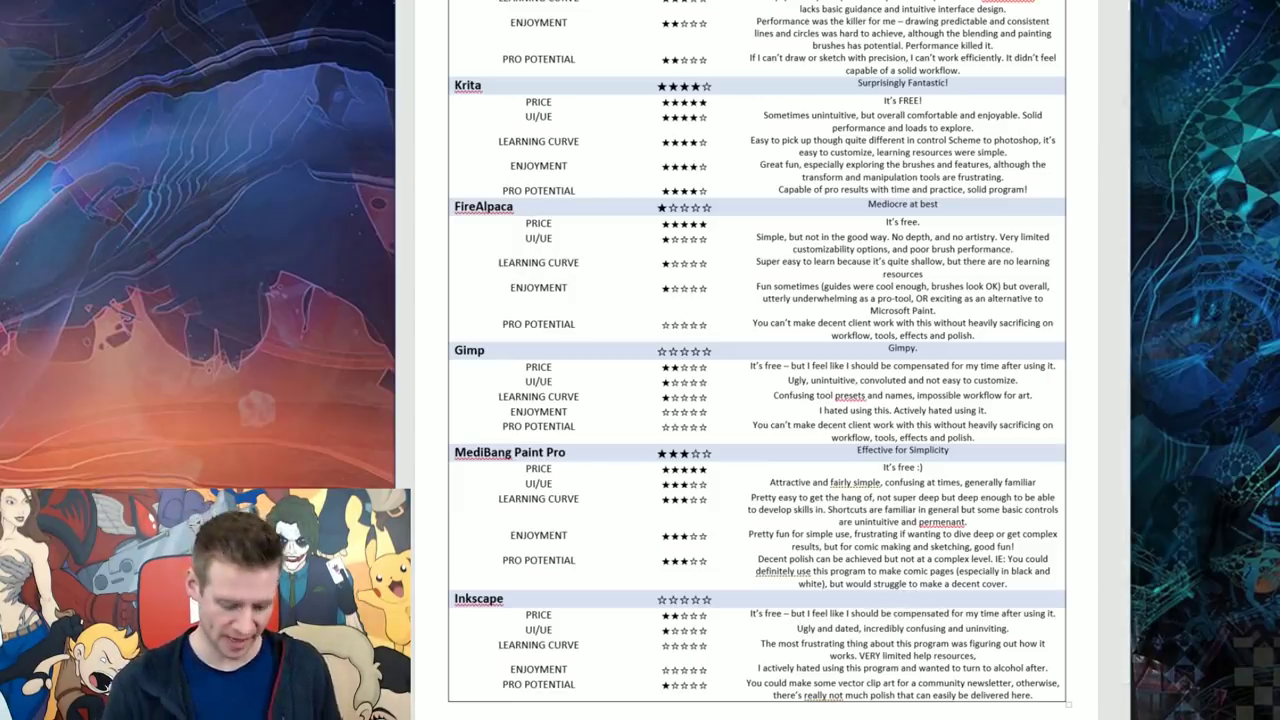
pyautogui.write('The most unar')
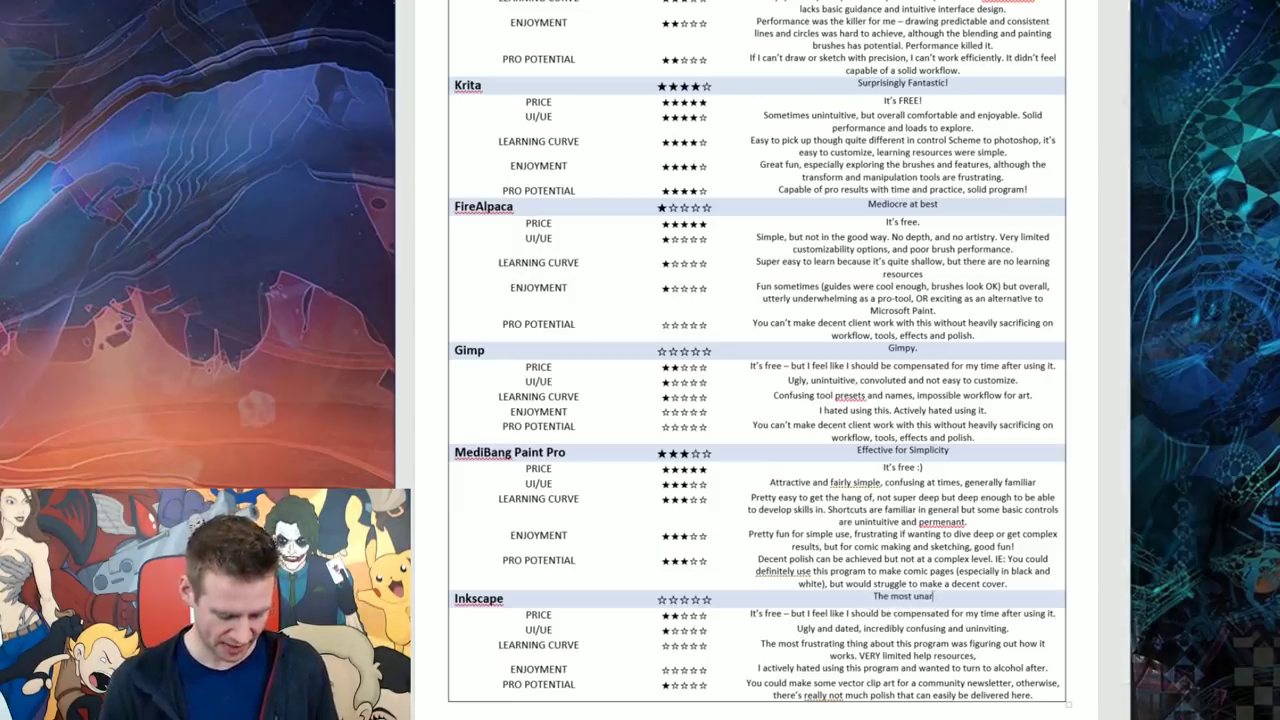
pyautogui.write('tistic art tool ')
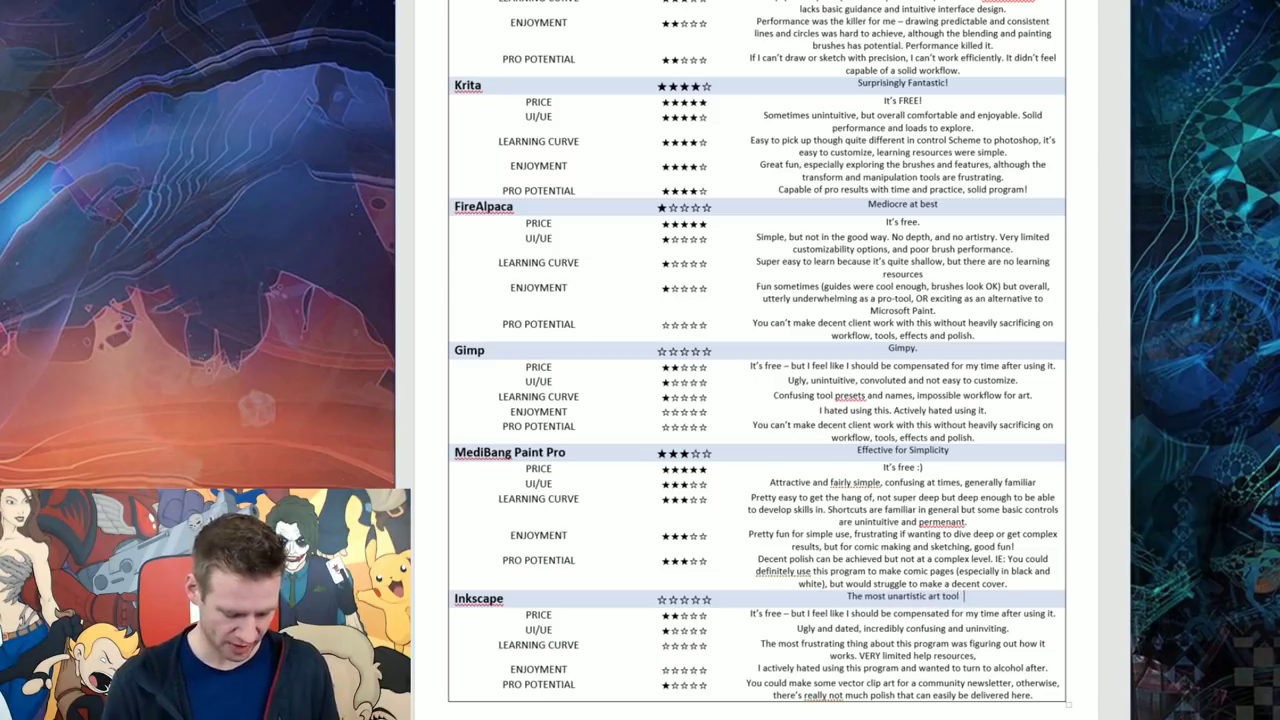
pyautogui.write('ever.')
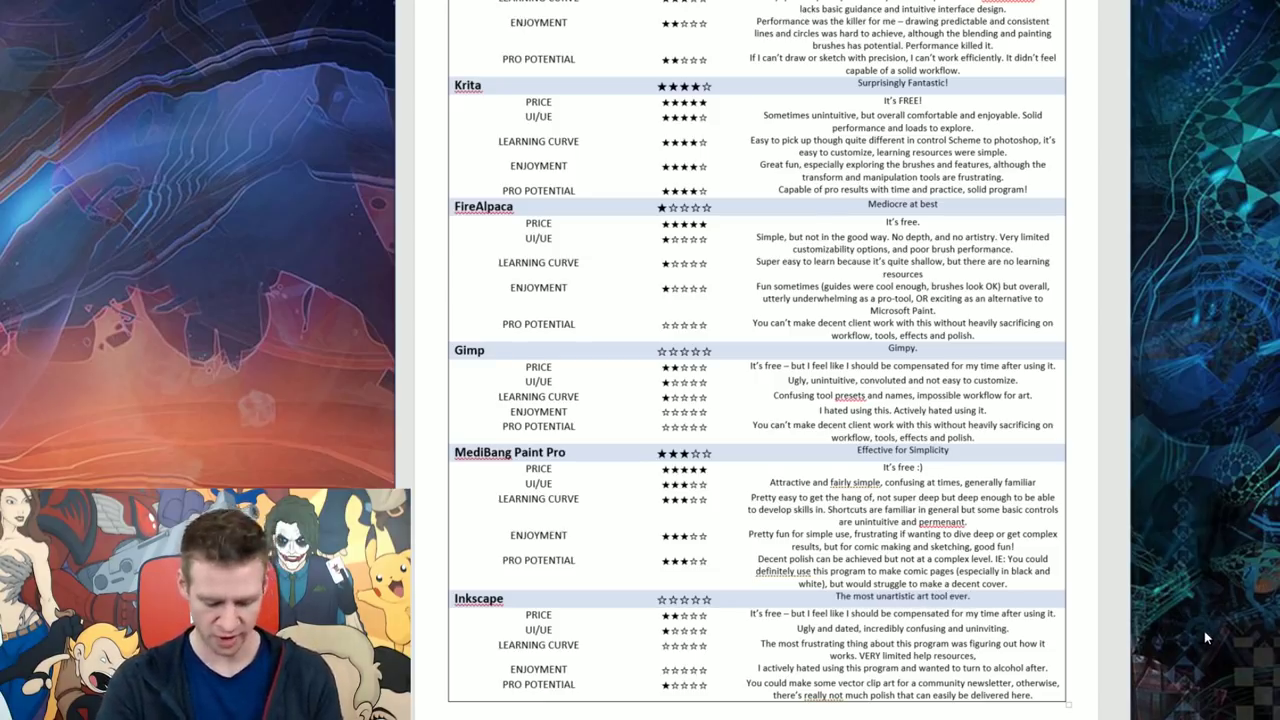
pyautogui.press('BackSpace')
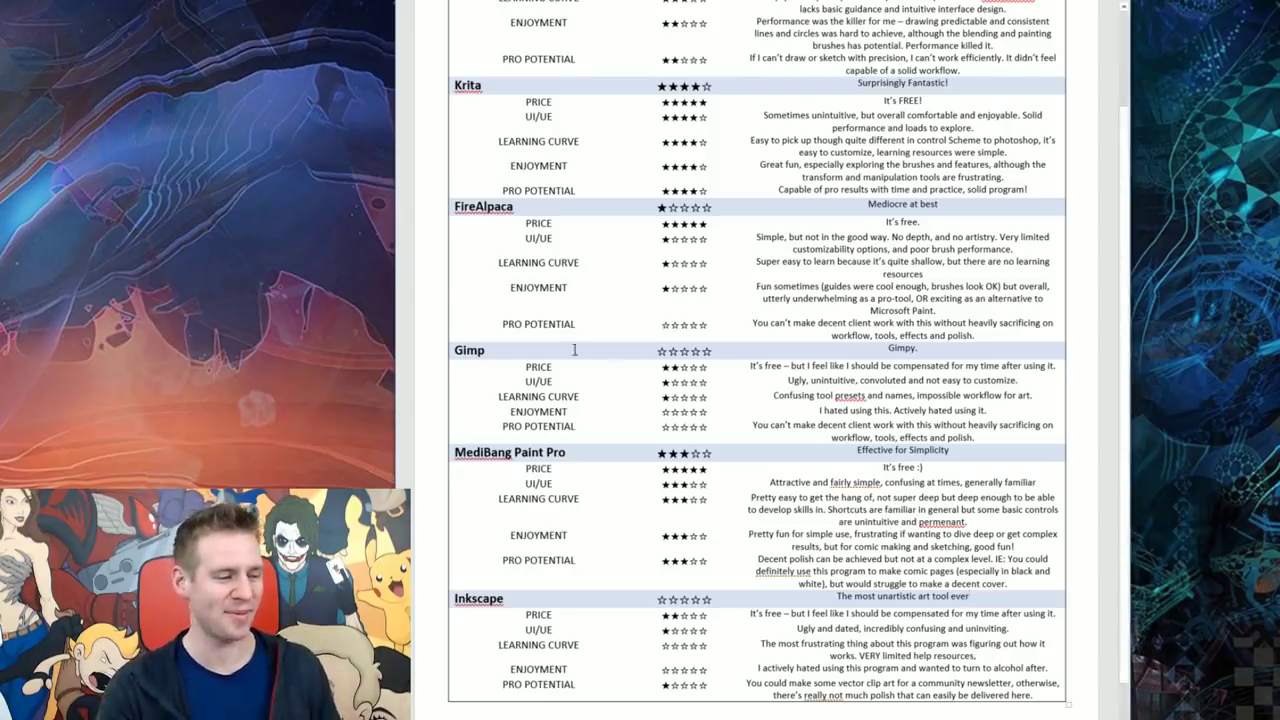
# - Append '!' to Inkscape's verdict and scroll up to review the finished table
pyautogui.scroll(2, 697, 430)
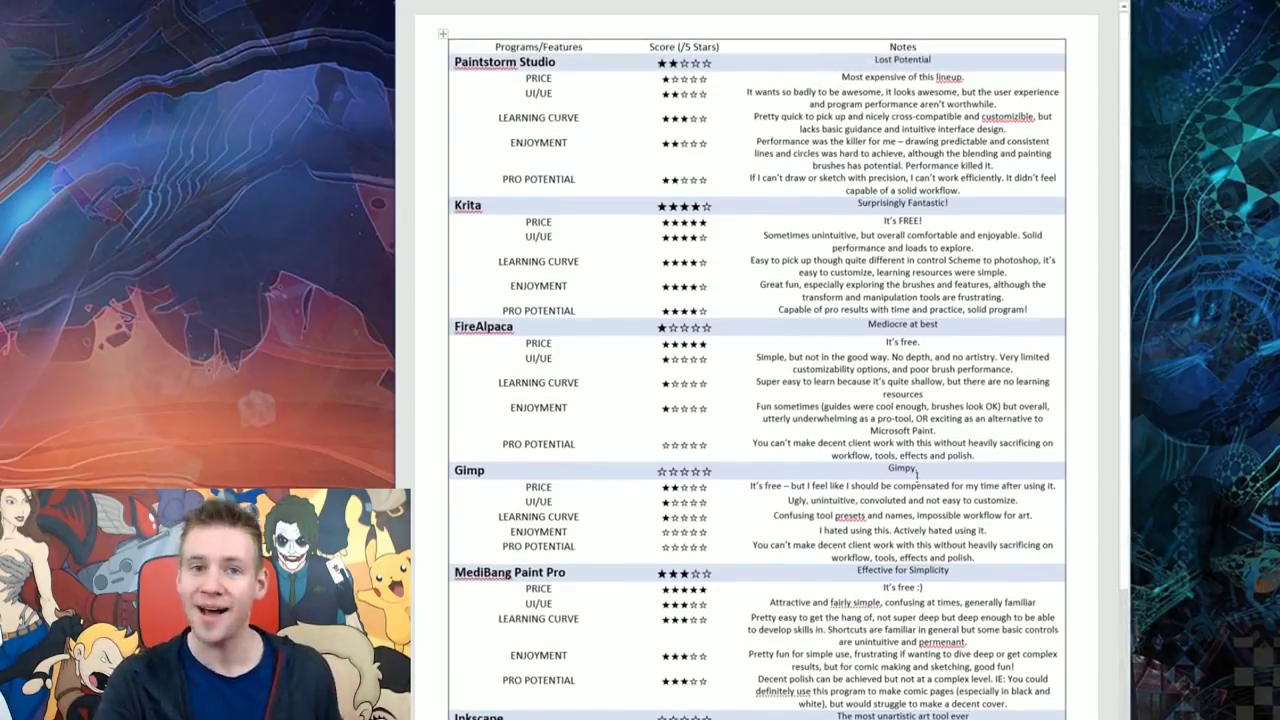
pyautogui.write('!')
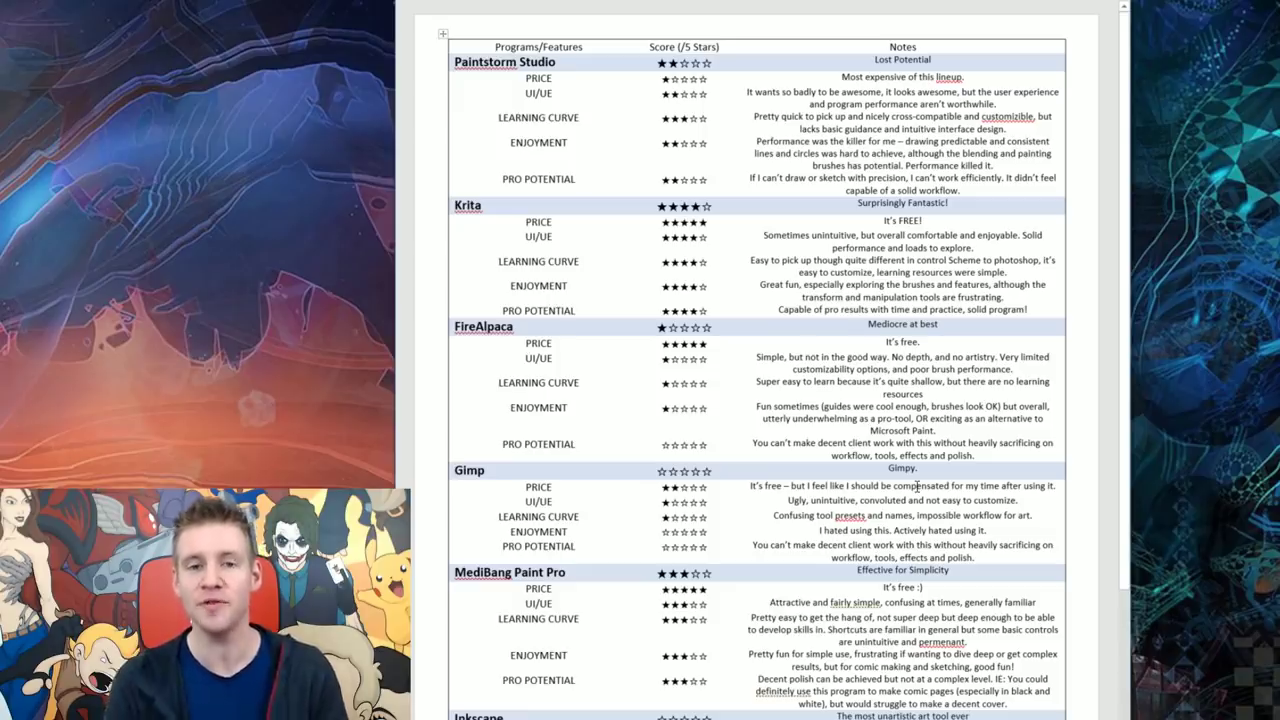